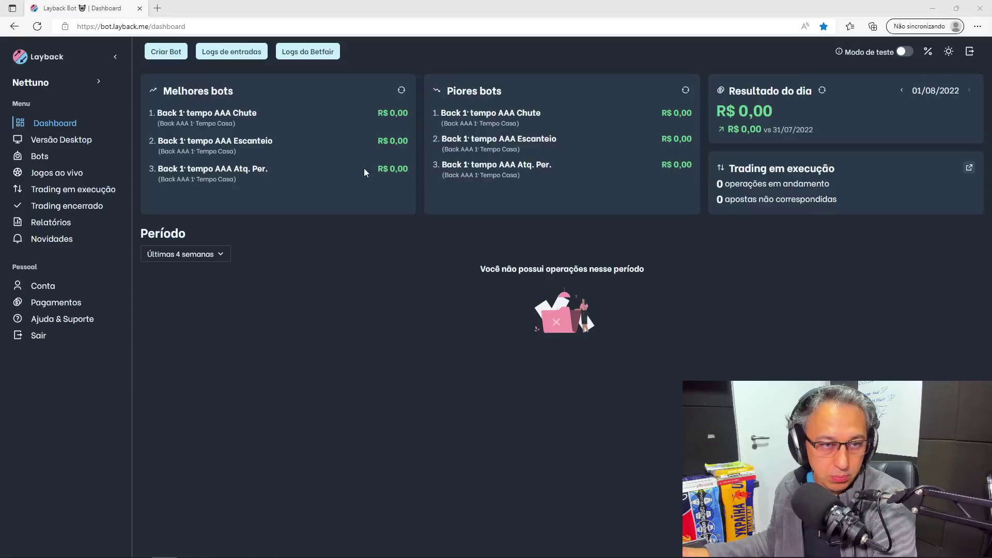
Look over the list of existing bots and the desktop overview of live games and trades
{"action": "left_click", "coordinate": [52, 158]}
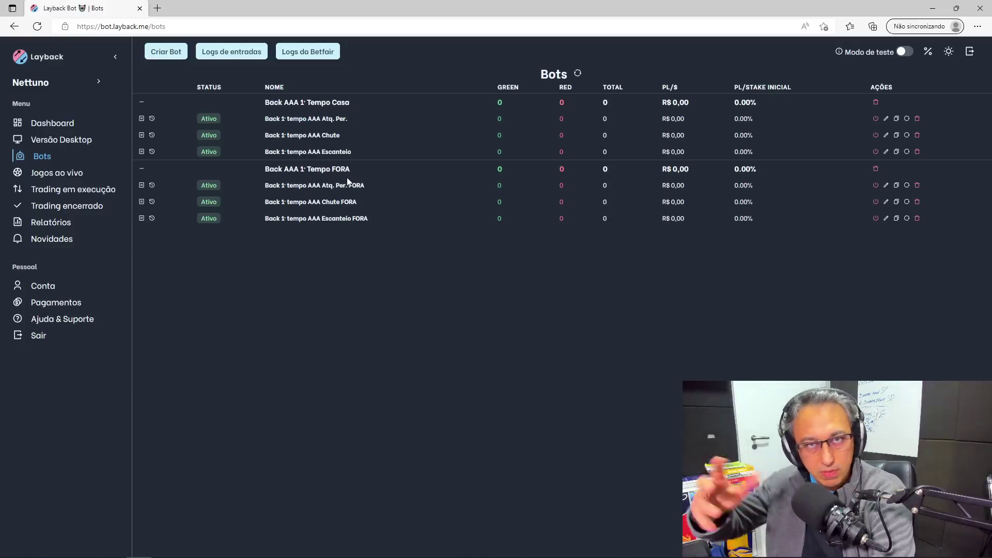
{"action": "left_click", "coordinate": [60, 139]}
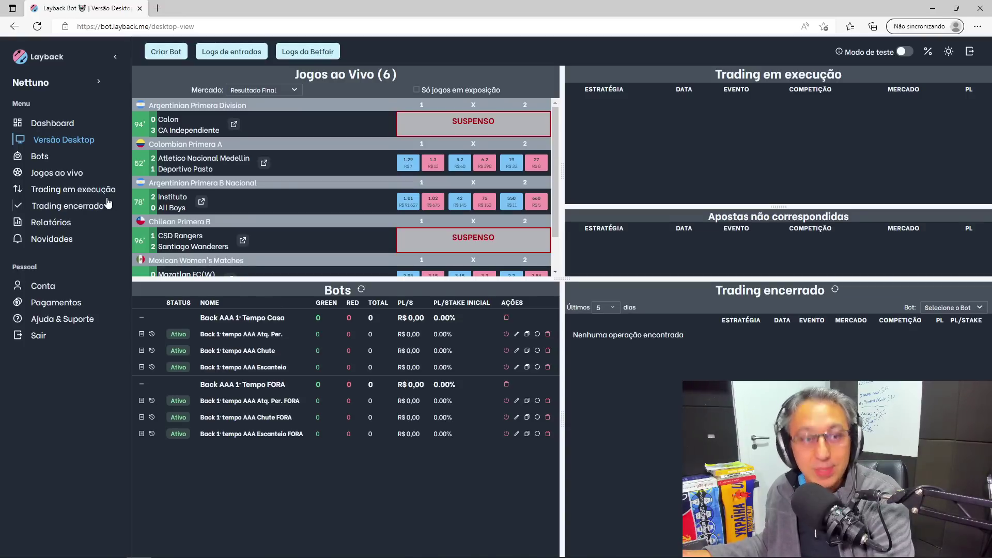
Start a new bot and name it "Back AAA 2º Tempo"
{"action": "left_click", "coordinate": [180, 59]}
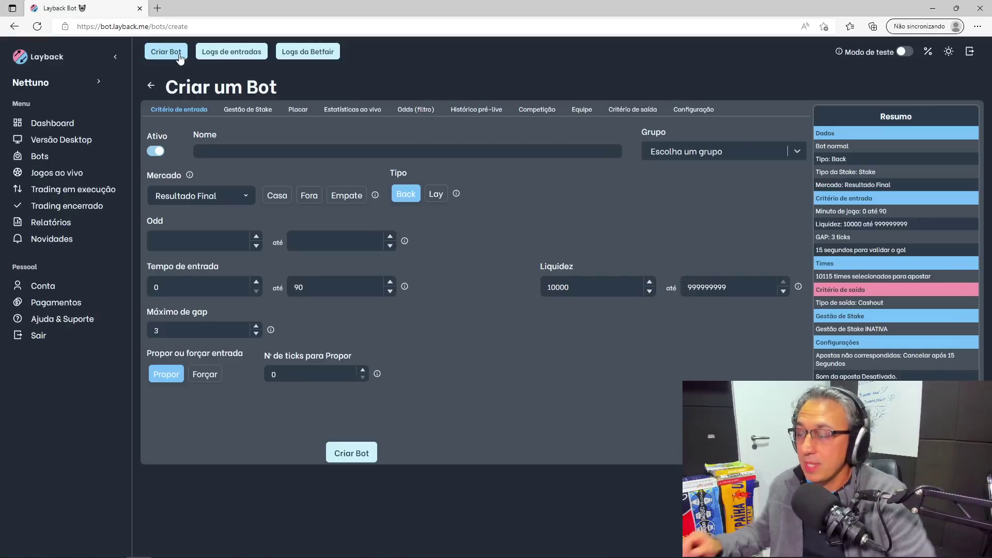
{"action": "left_click", "coordinate": [180, 58]}
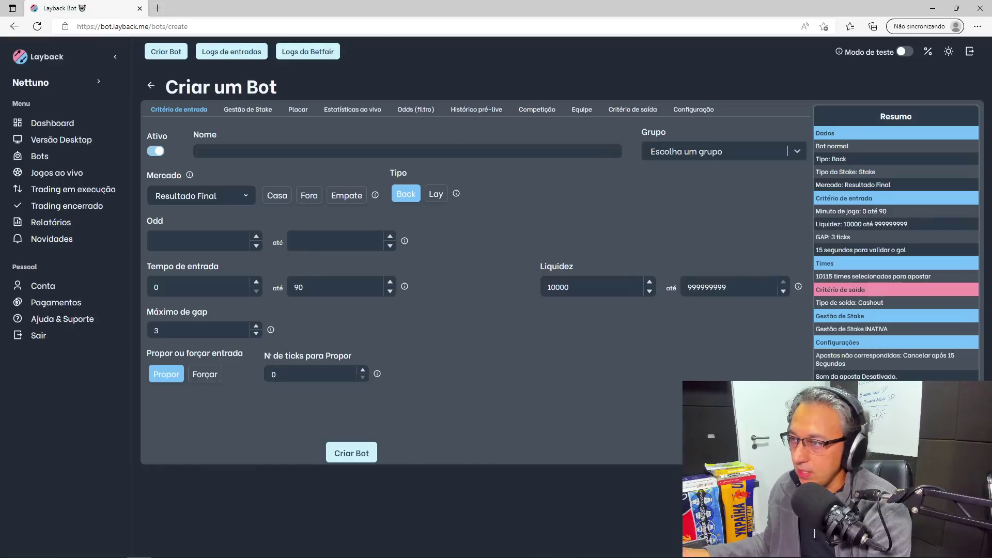
{"action": "left_click", "coordinate": [303, 149]}
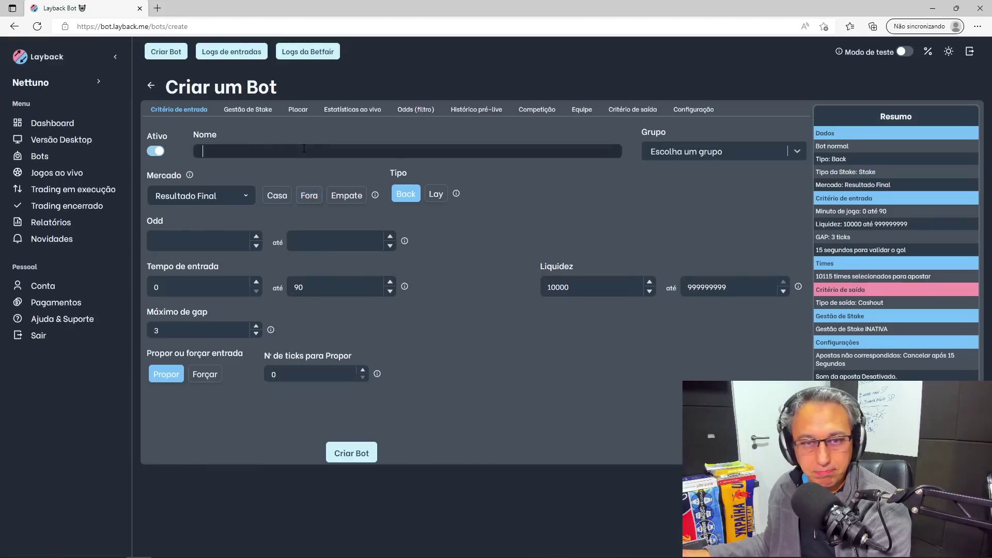
{"action": "type", "text": "Back"}
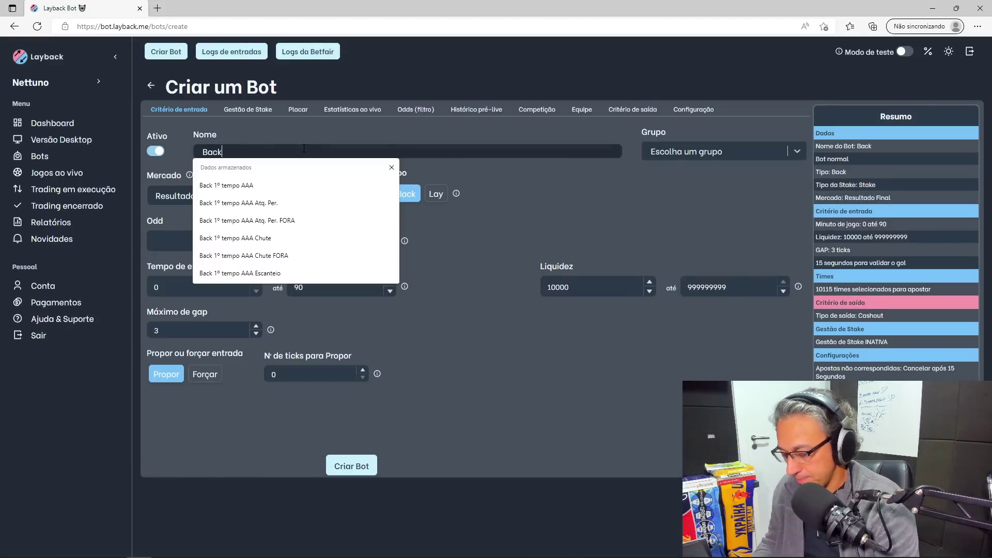
{"action": "type", "text": " Fav"}
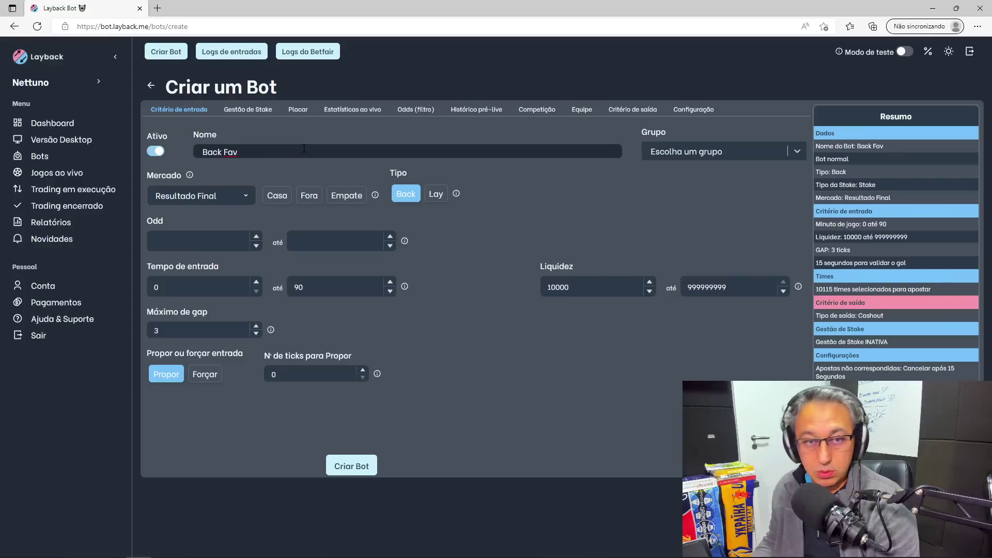
{"action": "key", "text": "BackSpace"}
{"action": "key", "text": "BackSpace"}
{"action": "key", "text": "BackSpace"}
{"action": "type", "text": "AAA"}
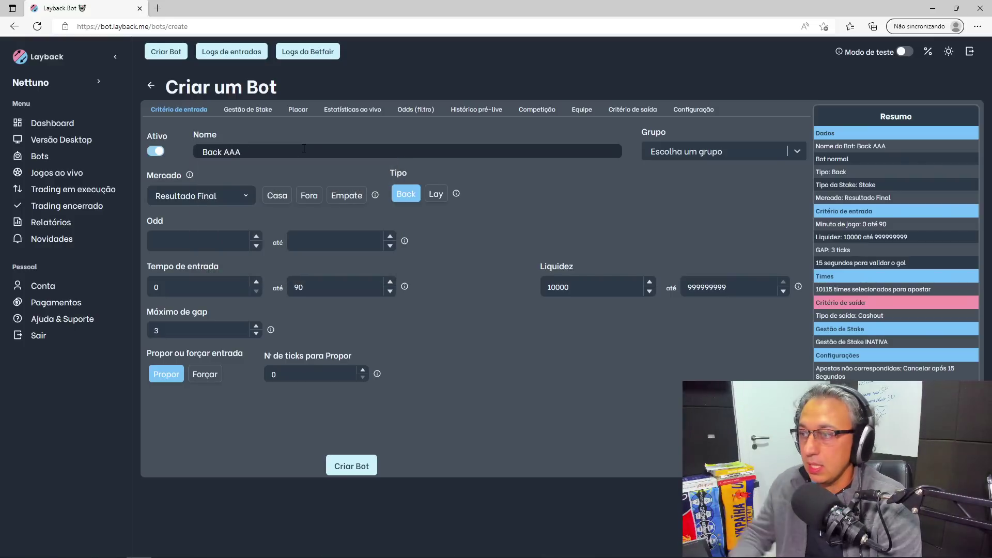
{"action": "type", "text": " 2"}
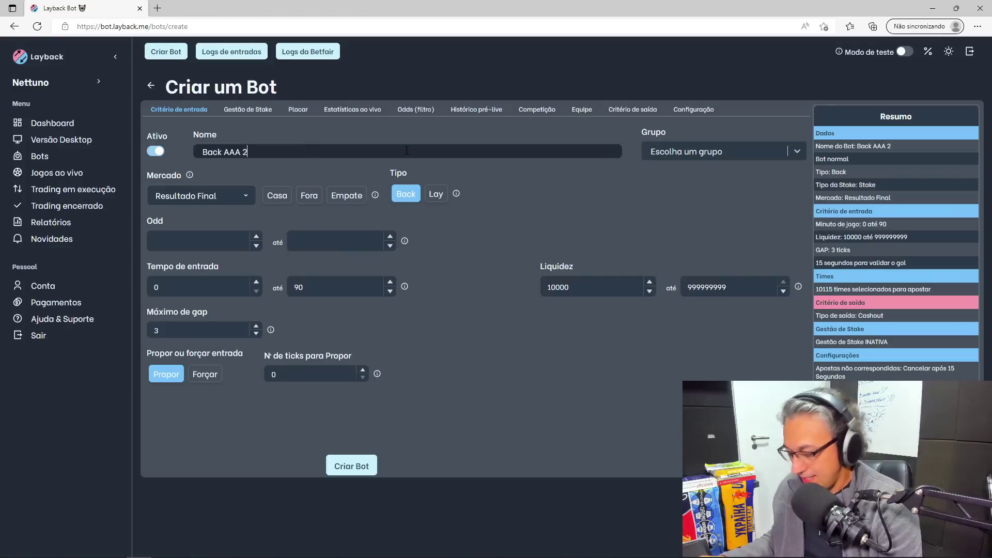
{"action": "type", "text": "º Tempo"}
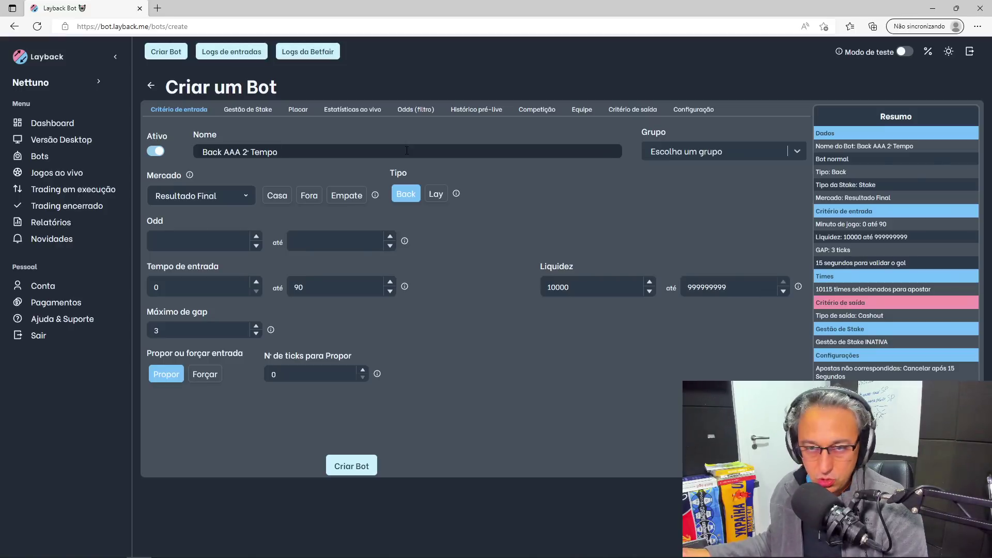
Create the group "Back AAA 2º CASA" and assign the bot to it
{"action": "left_click", "coordinate": [720, 153]}
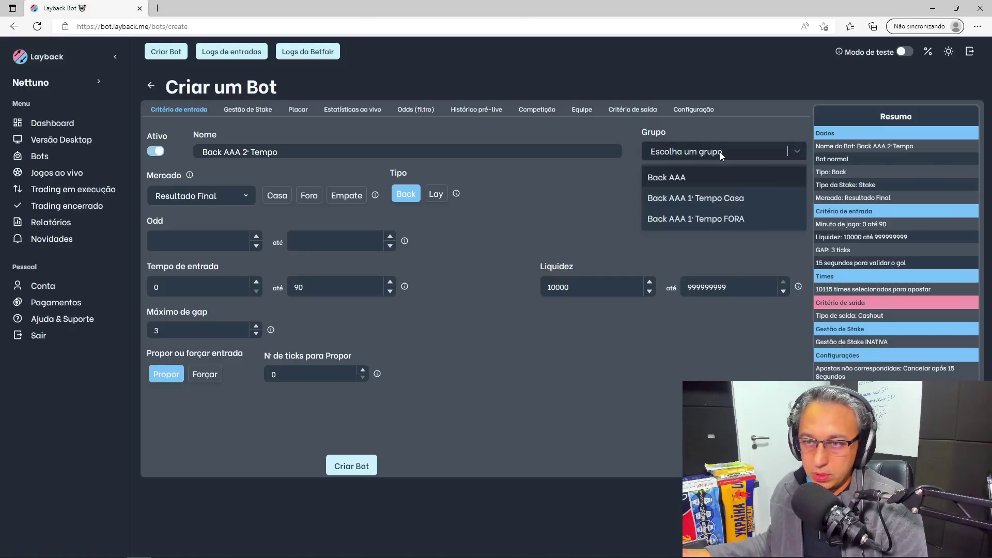
{"action": "type", "text": "Back "}
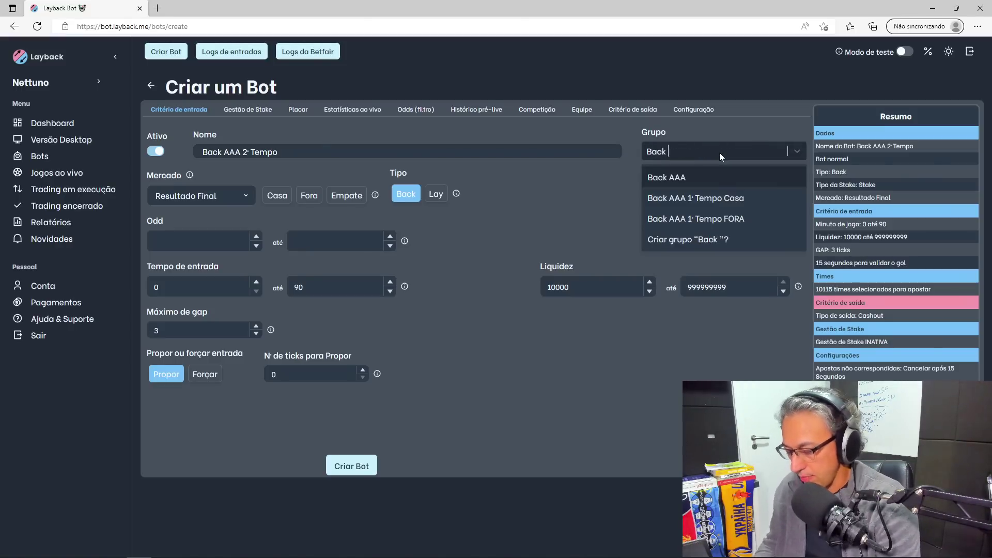
{"action": "type", "text": "AAA 2"}
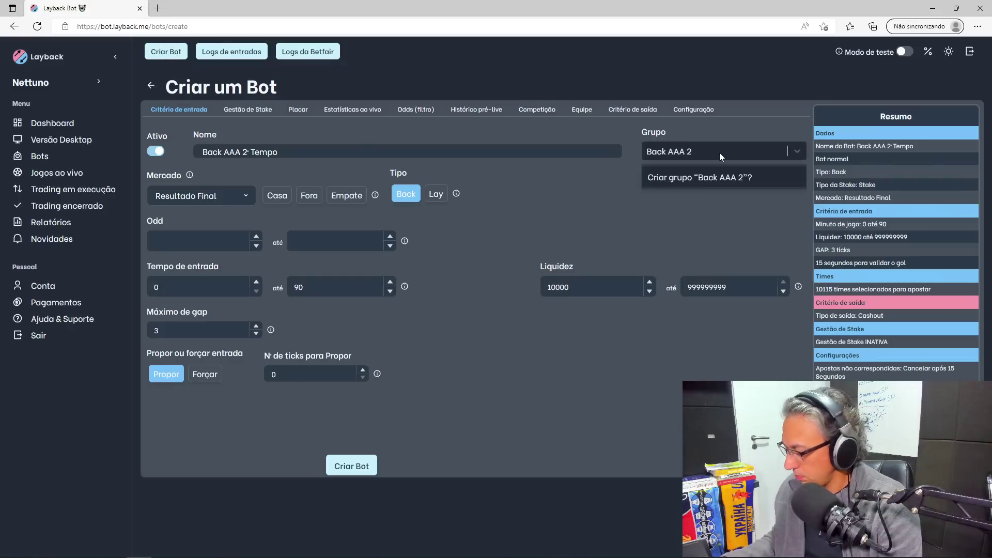
{"action": "type", "text": "º Casa"}
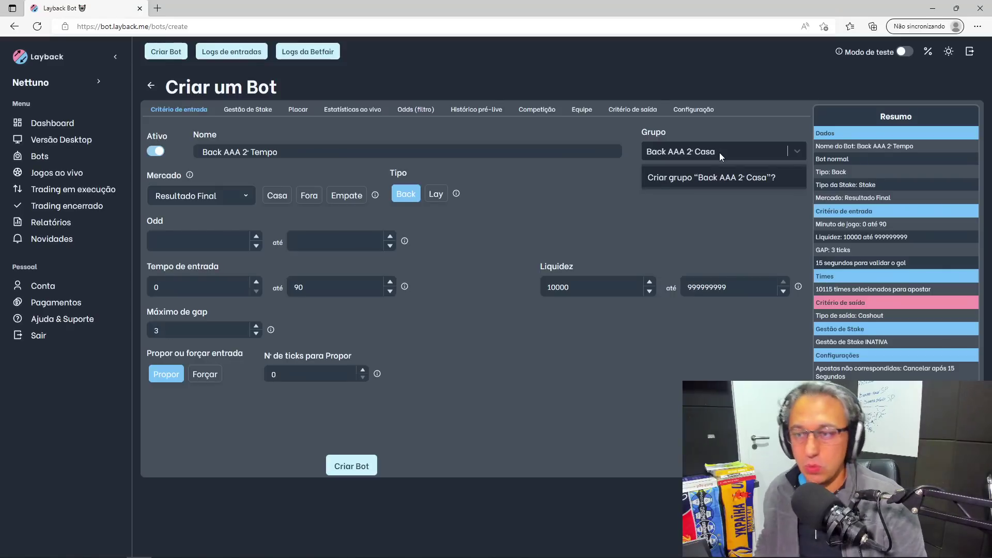
{"action": "key", "text": "BackSpace"}
{"action": "key", "text": "BackSpace"}
{"action": "key", "text": "BackSpace"}
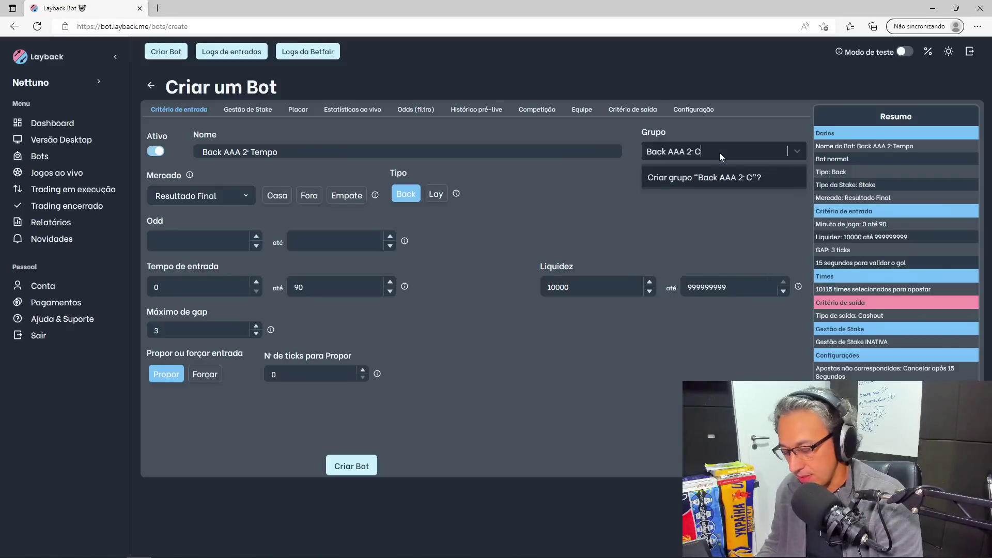
{"action": "type", "text": "ASA"}
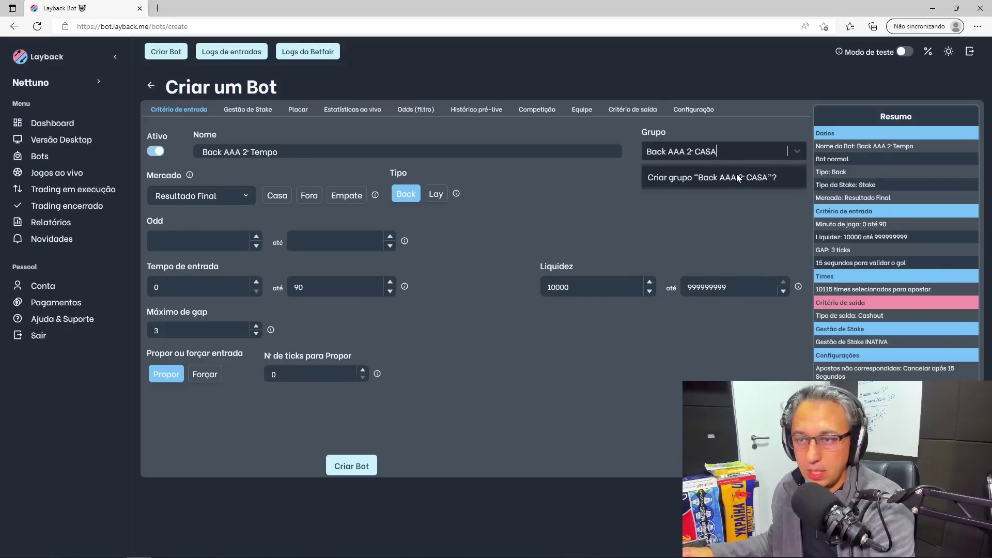
{"action": "left_click", "coordinate": [737, 174]}
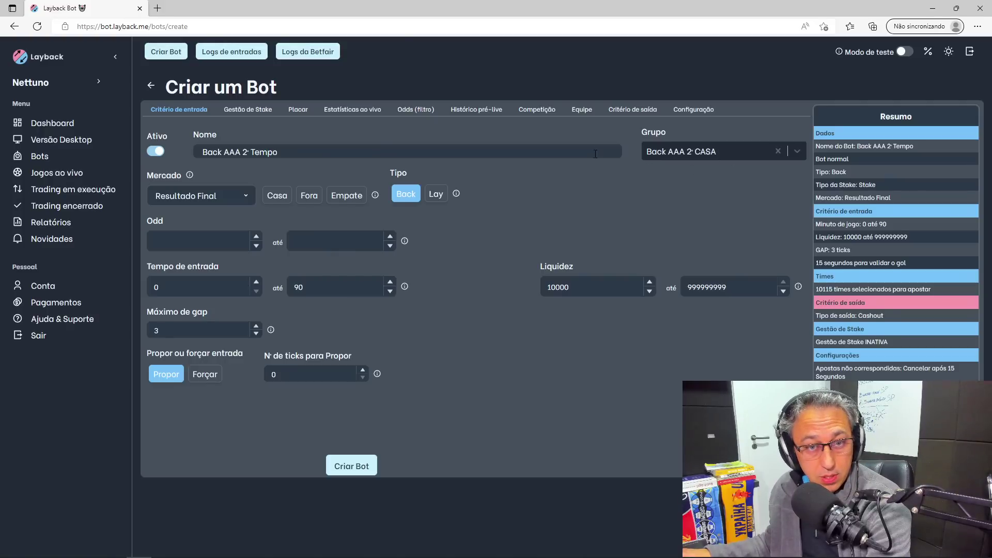
Choose Casa for the Resultado Final market and set the odds range from 2.00 to 5.00
{"action": "left_click", "coordinate": [220, 199]}
{"action": "left_click", "coordinate": [209, 227]}
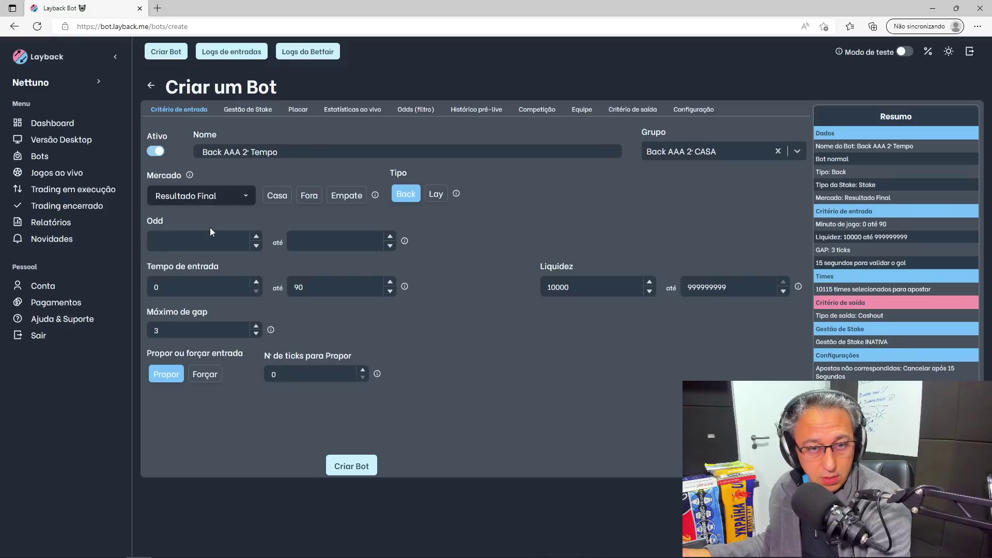
{"action": "left_click", "coordinate": [278, 198]}
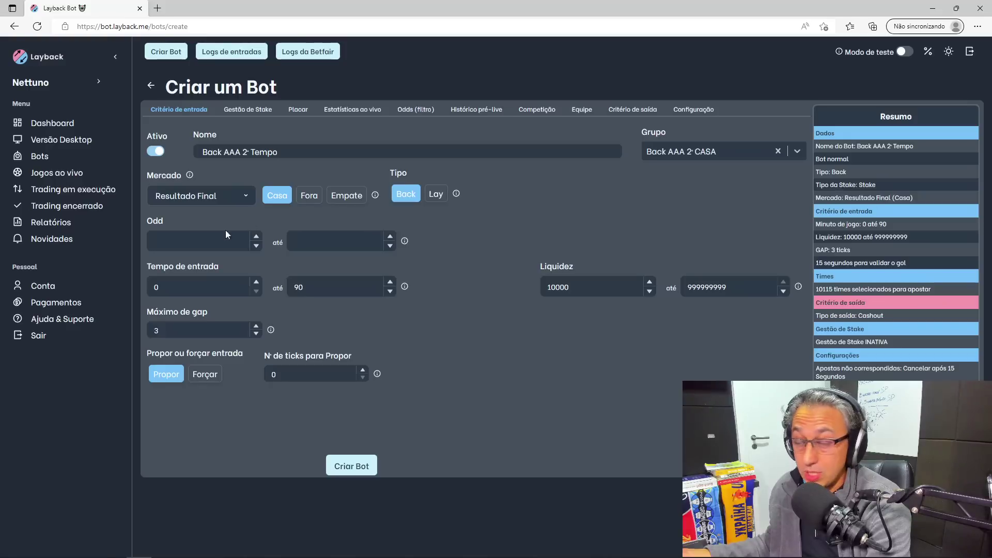
{"action": "left_click", "coordinate": [203, 251]}
{"action": "type", "text": "2"}
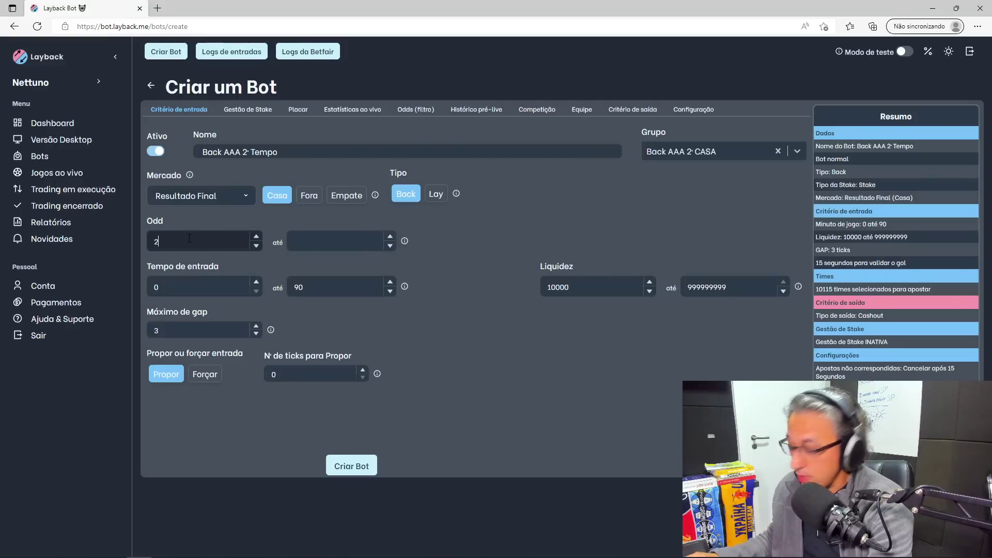
{"action": "left_click", "coordinate": [381, 247]}
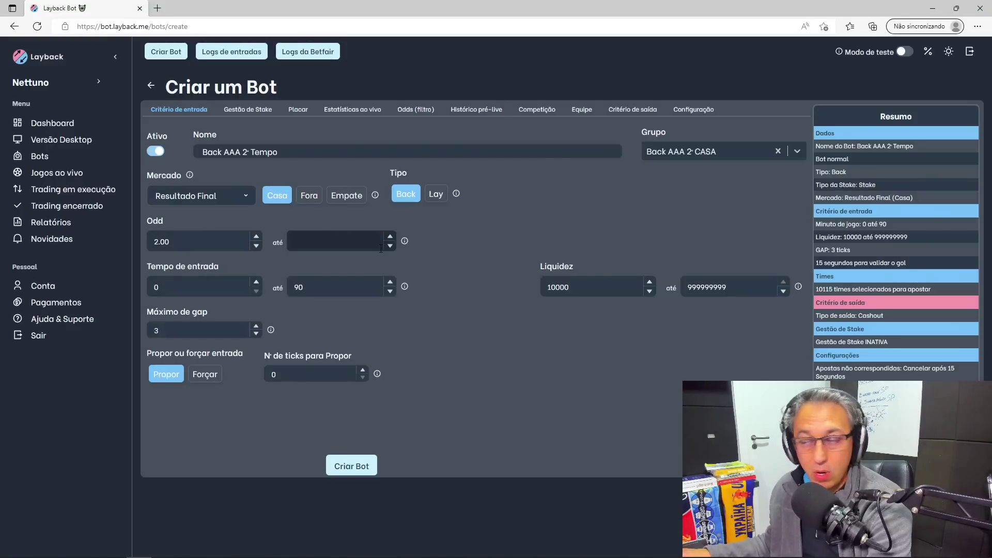
{"action": "type", "text": "5"}
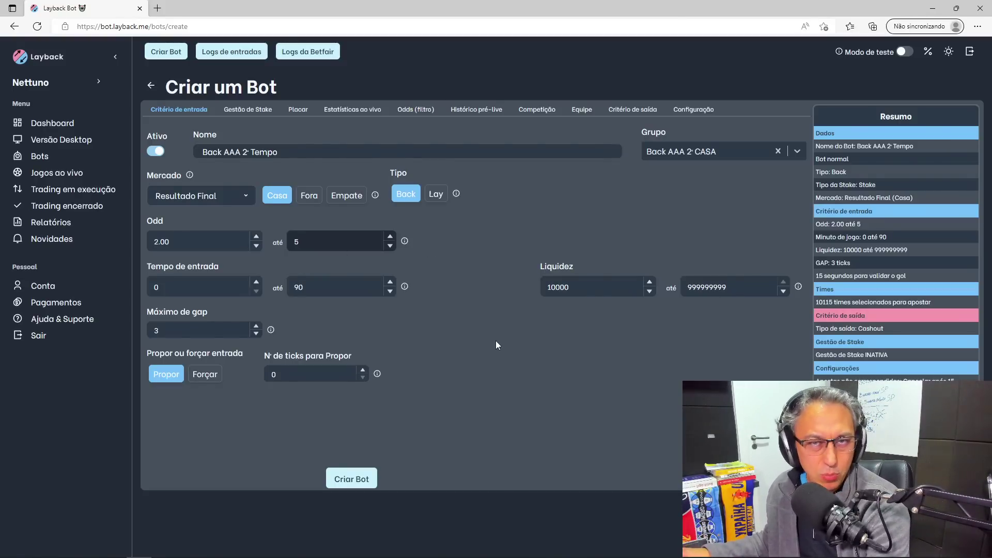
{"action": "left_click", "coordinate": [506, 388]}
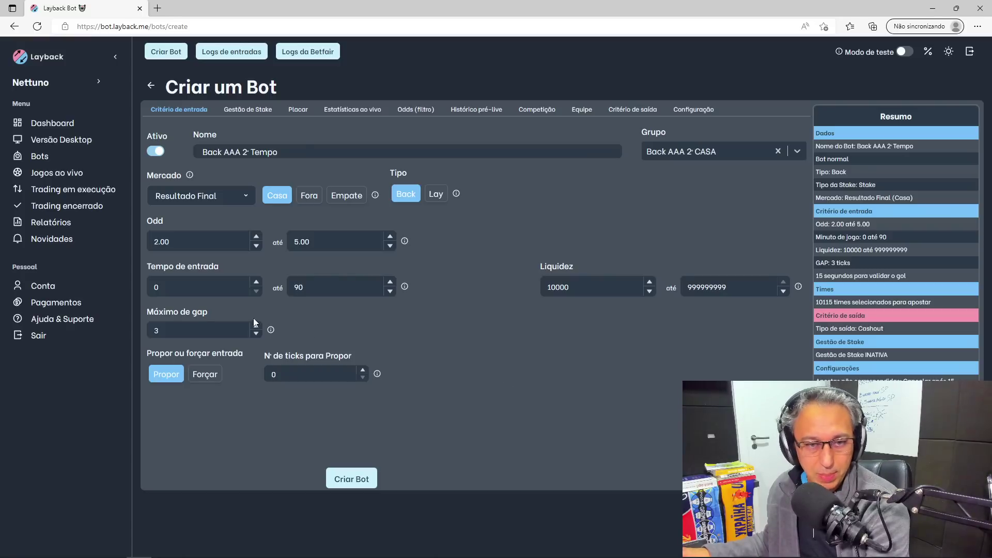
Set the bot's entry time window from minute 46 to minute 70
{"action": "left_click", "coordinate": [189, 289]}
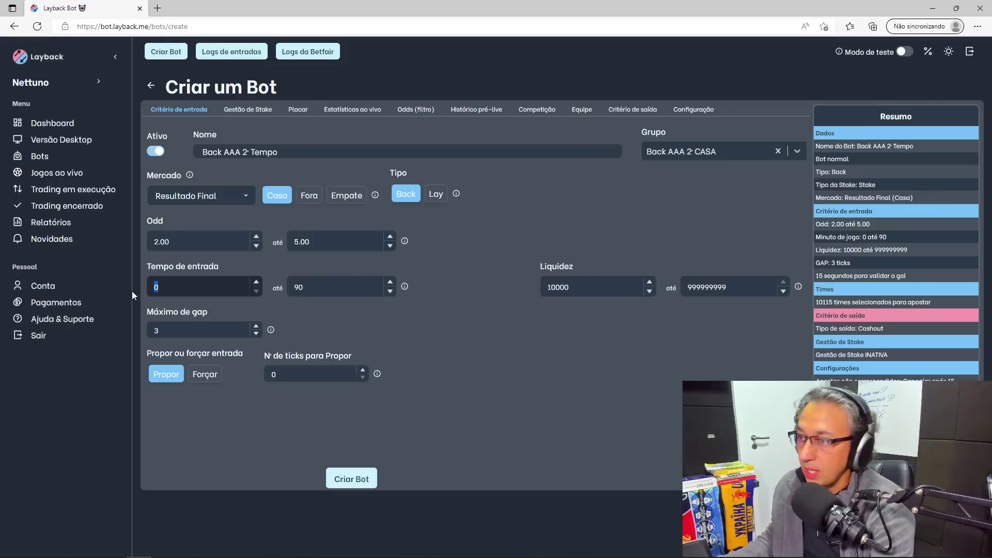
{"action": "type", "text": "46"}
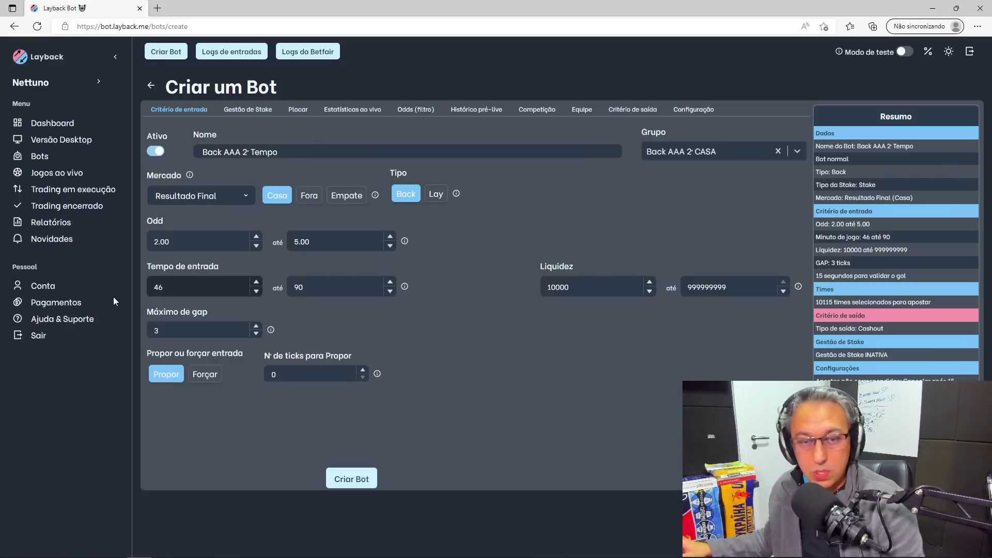
{"action": "key", "text": "Tab"}
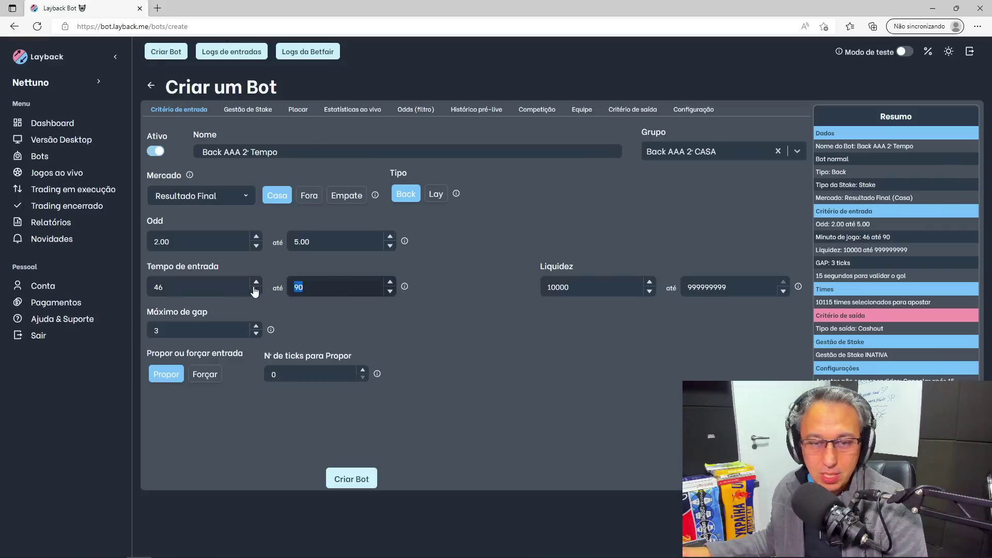
{"action": "type", "text": "70"}
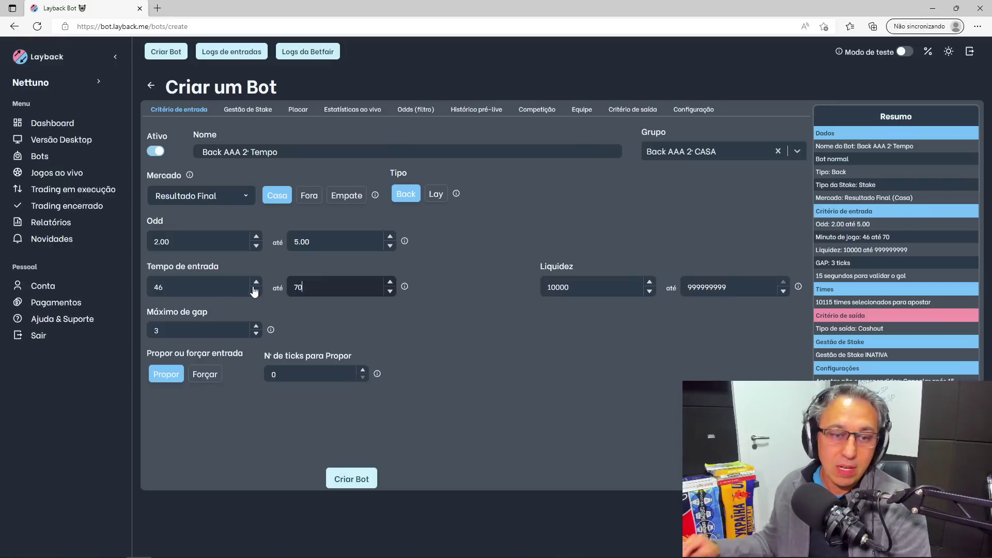
Set the maximum gap to 1 and the minimum liquidity to 100000
{"action": "key", "text": "Tab"}
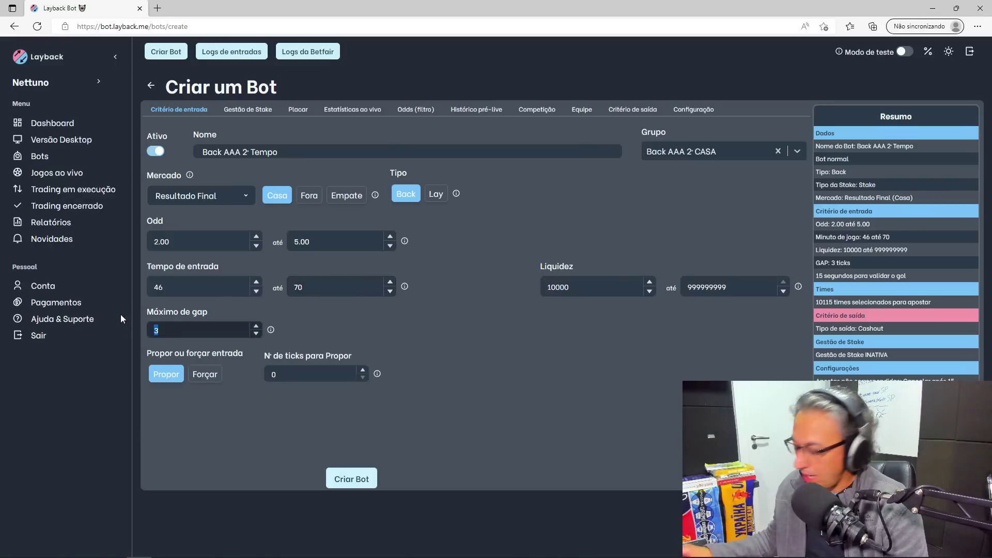
{"action": "type", "text": "1"}
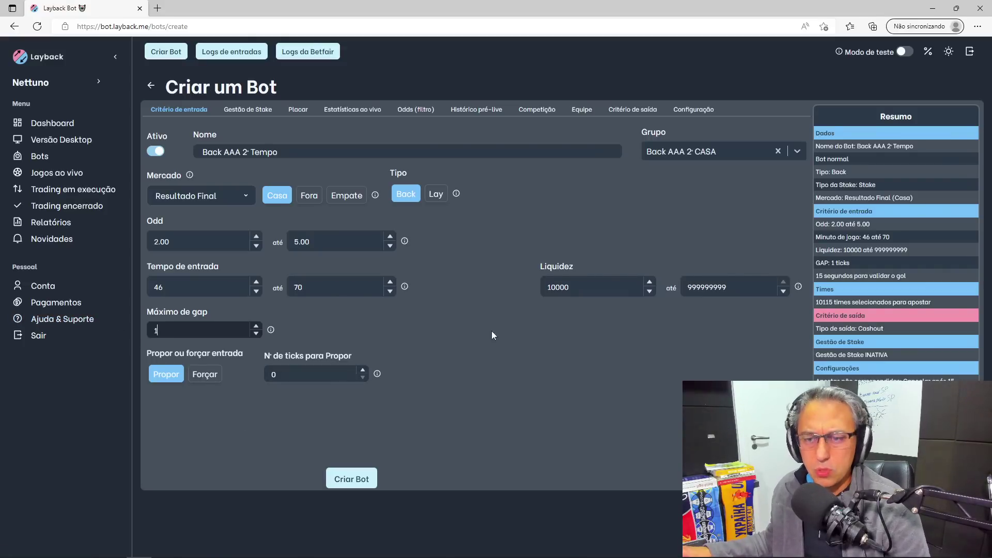
{"action": "left_click", "coordinate": [625, 288]}
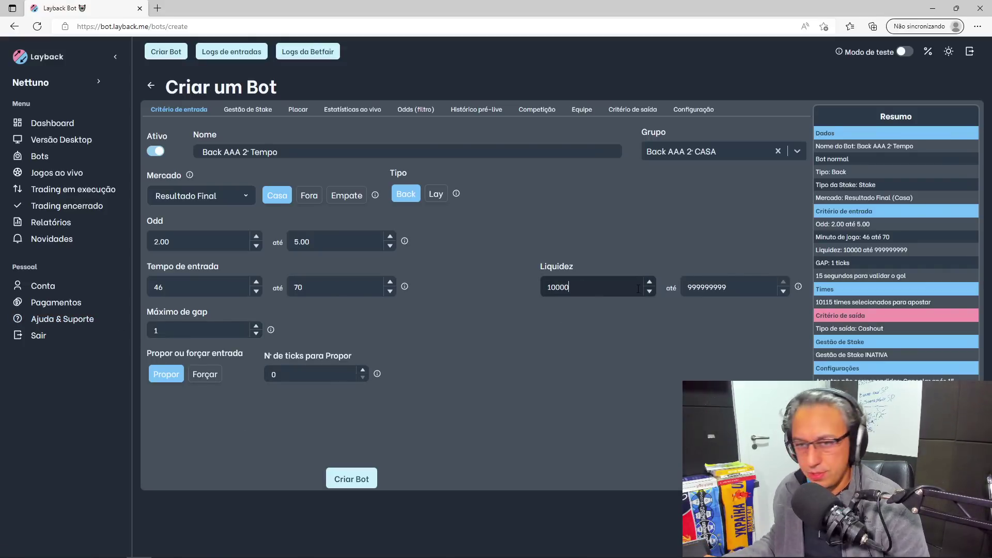
{"action": "type", "text": "0"}
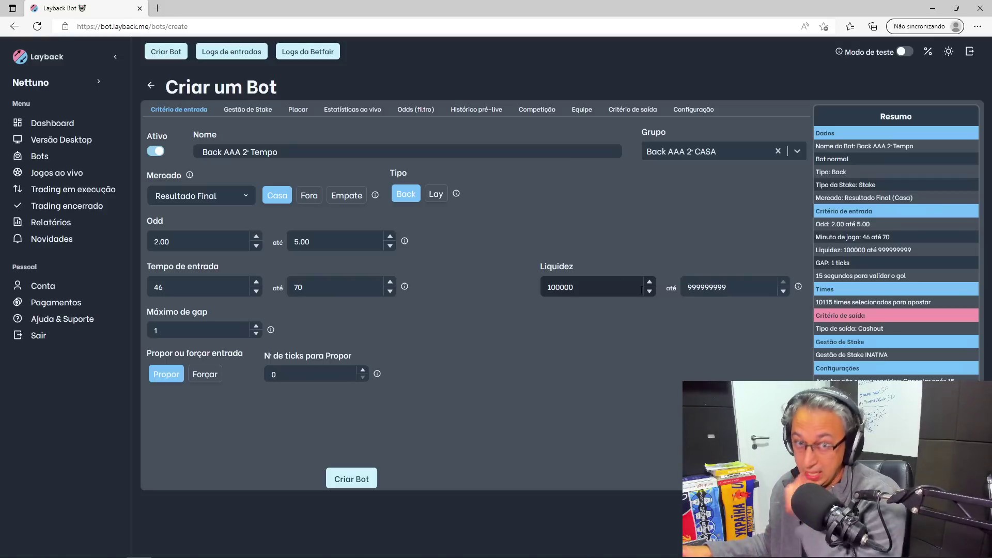
In the stake management settings, set the bankroll to R$ 10.000 and the stake value to R$ 100
{"action": "left_click", "coordinate": [247, 110]}
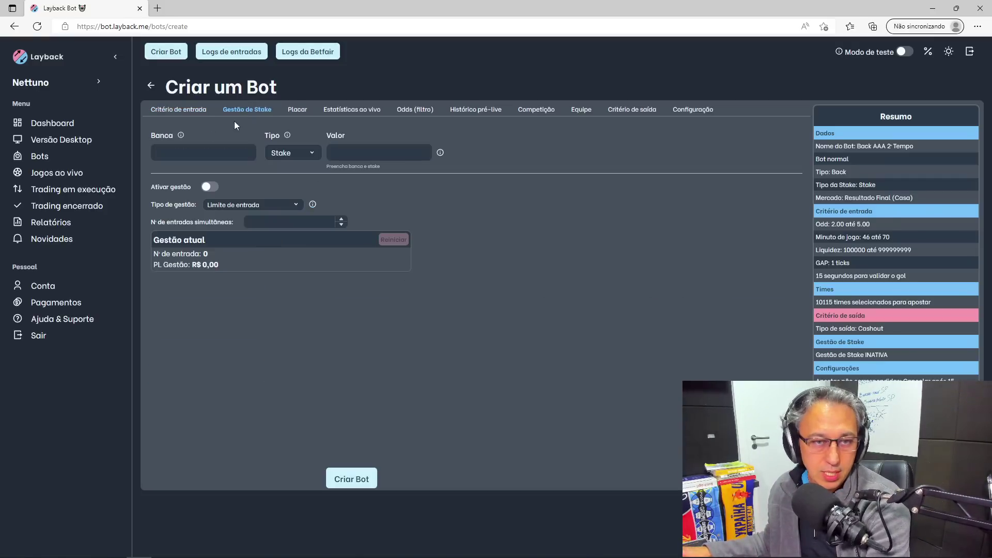
{"action": "left_click", "coordinate": [222, 153]}
{"action": "type", "text": "10.0"}
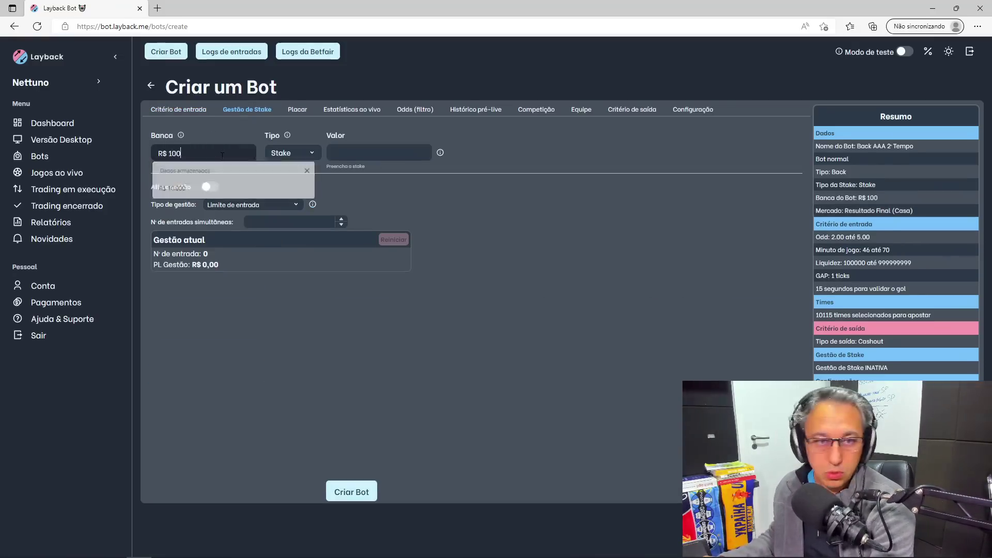
{"action": "type", "text": "00"}
{"action": "left_click", "coordinate": [374, 153]}
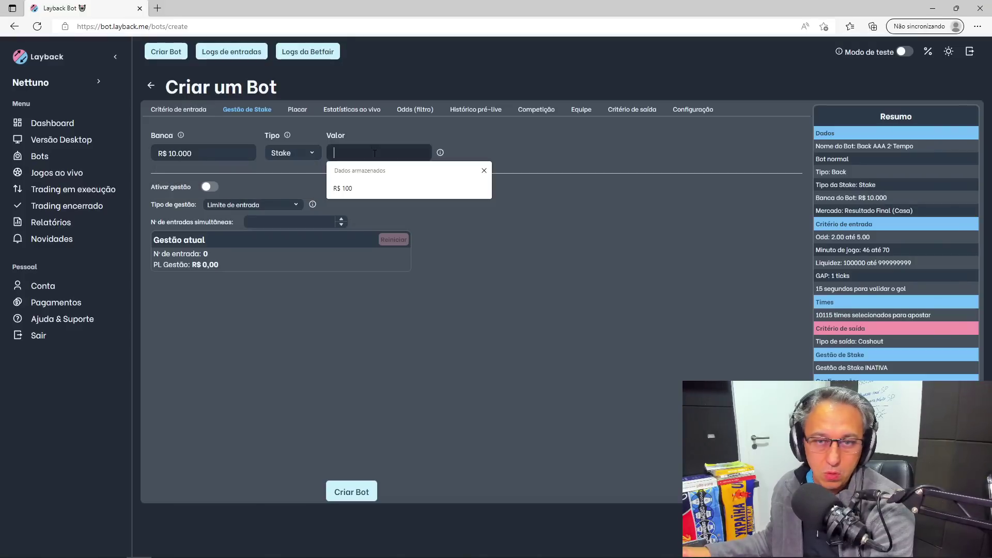
{"action": "type", "text": "100"}
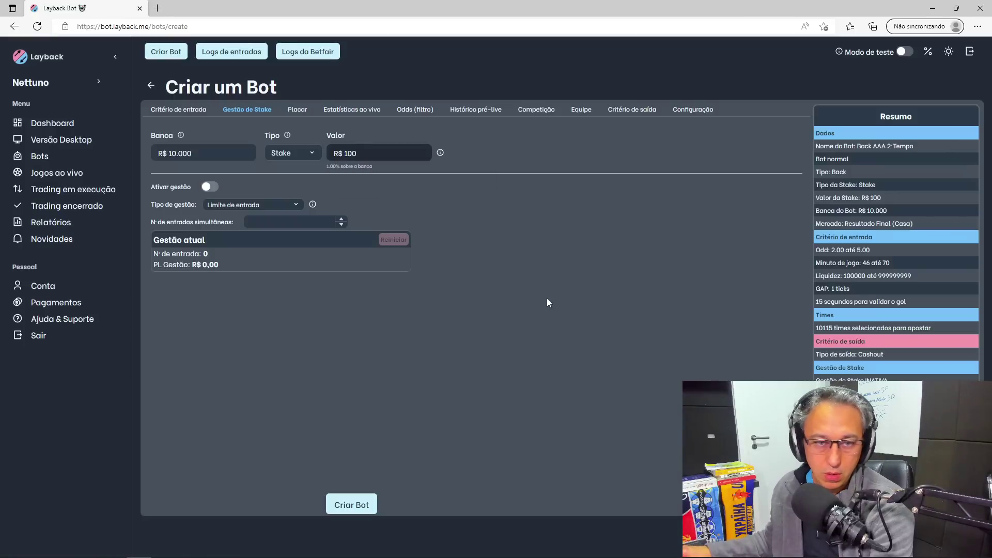
Restrict the bot's score filter to the draws 0 - 0, 1 - 1, 2 - 2 and 3 - 3
{"action": "left_click", "coordinate": [298, 110]}
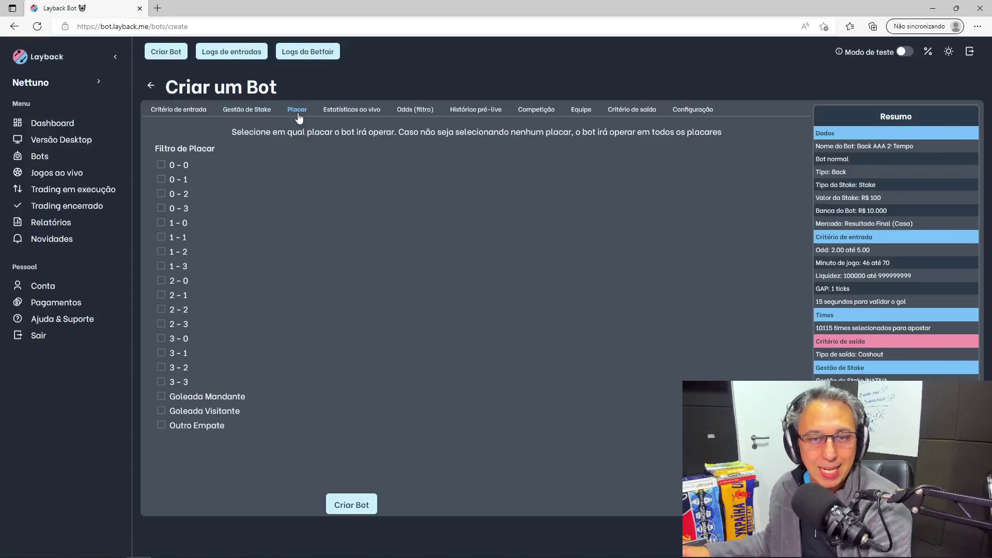
{"action": "left_click", "coordinate": [161, 165]}
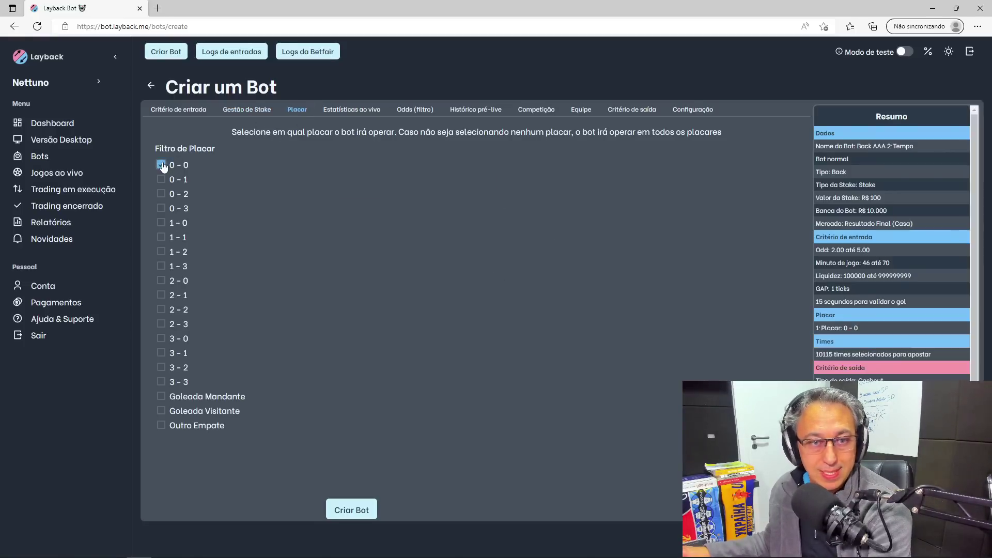
{"action": "left_click", "coordinate": [161, 239]}
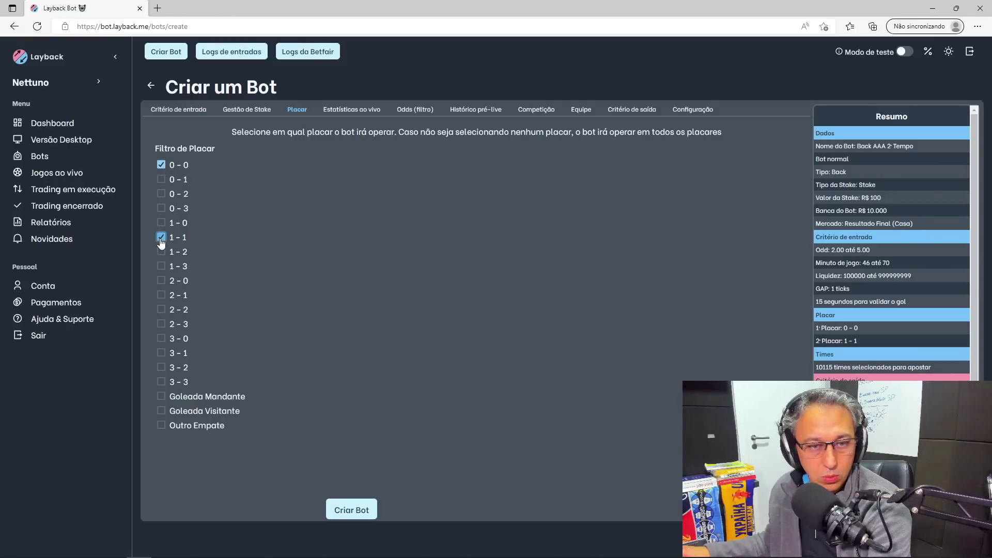
{"action": "left_click", "coordinate": [161, 310]}
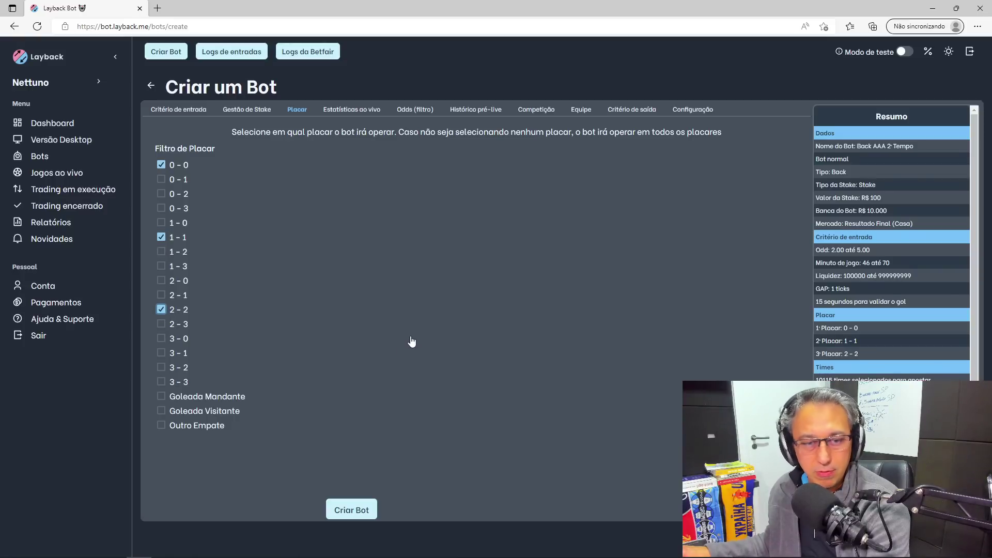
{"action": "left_click", "coordinate": [161, 385]}
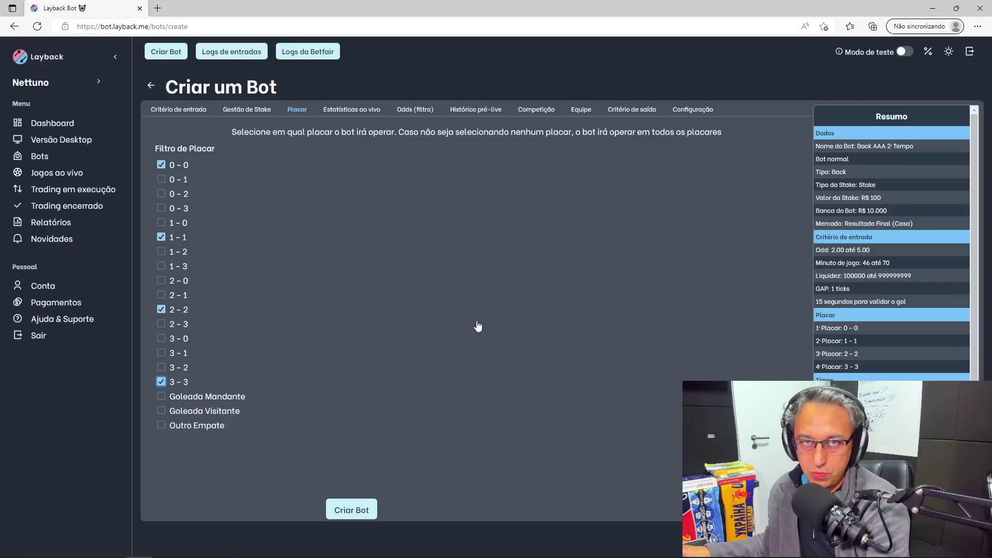
Add a live statistics criterion for Posse de Bola, considering Casa, with minimum 60 and maximum 99
{"action": "left_click", "coordinate": [360, 112]}
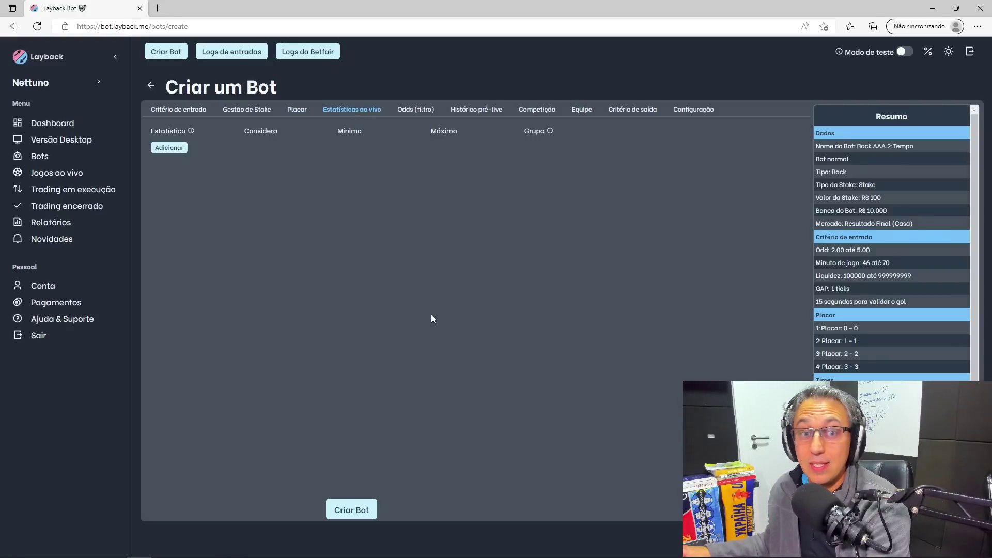
{"action": "left_click", "coordinate": [169, 148]}
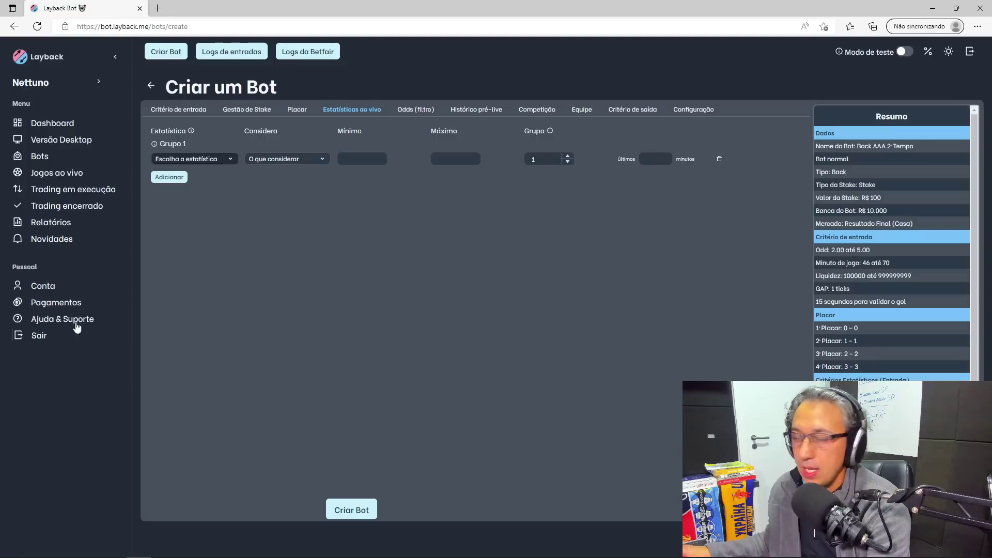
{"action": "left_click", "coordinate": [210, 160]}
{"action": "left_click", "coordinate": [197, 182]}
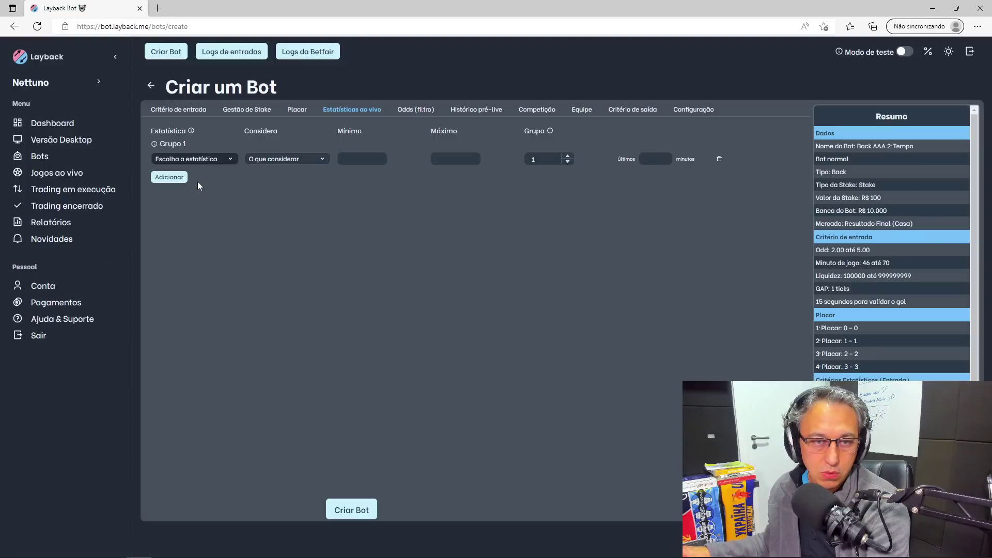
{"action": "left_click", "coordinate": [311, 159]}
{"action": "left_click", "coordinate": [281, 181]}
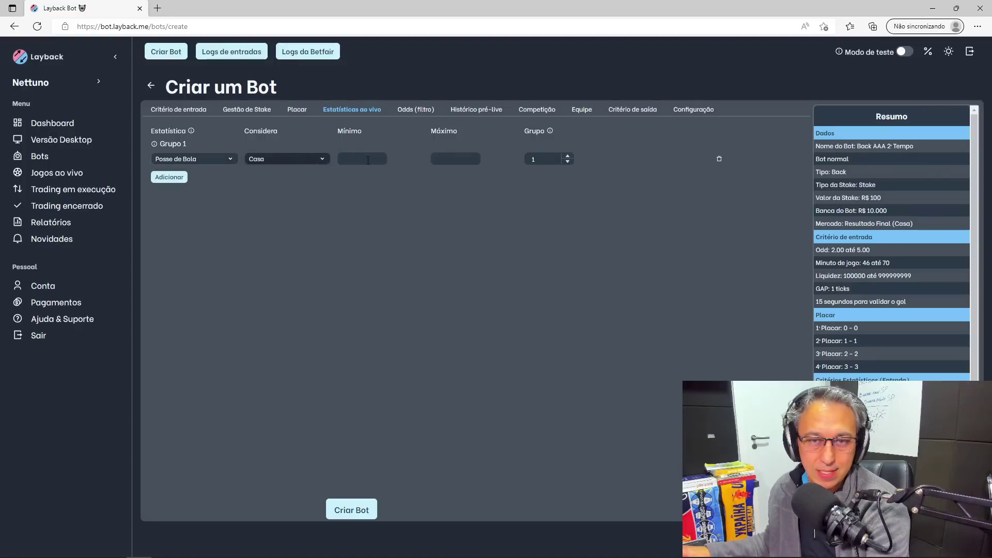
{"action": "left_click", "coordinate": [375, 155]}
{"action": "type", "text": "60"}
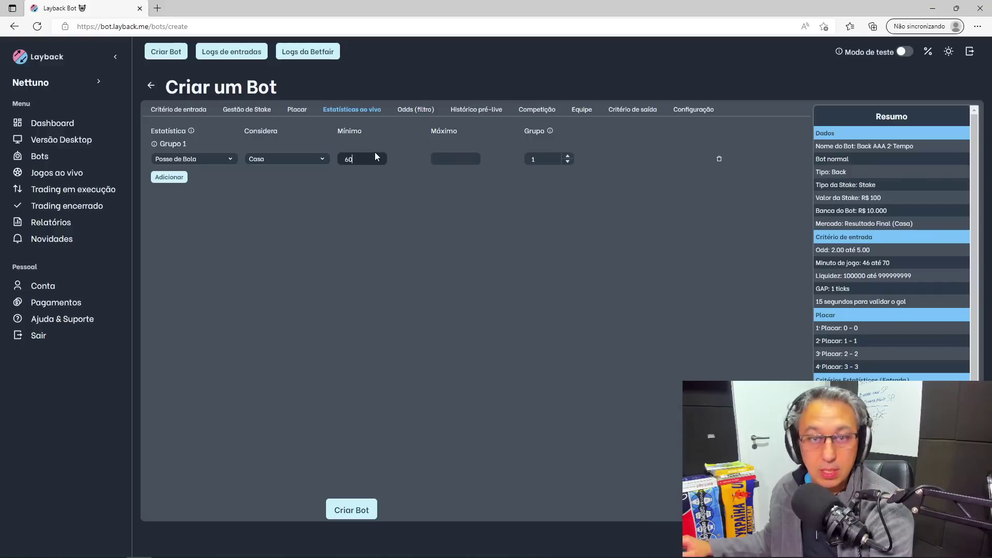
{"action": "left_click", "coordinate": [443, 158]}
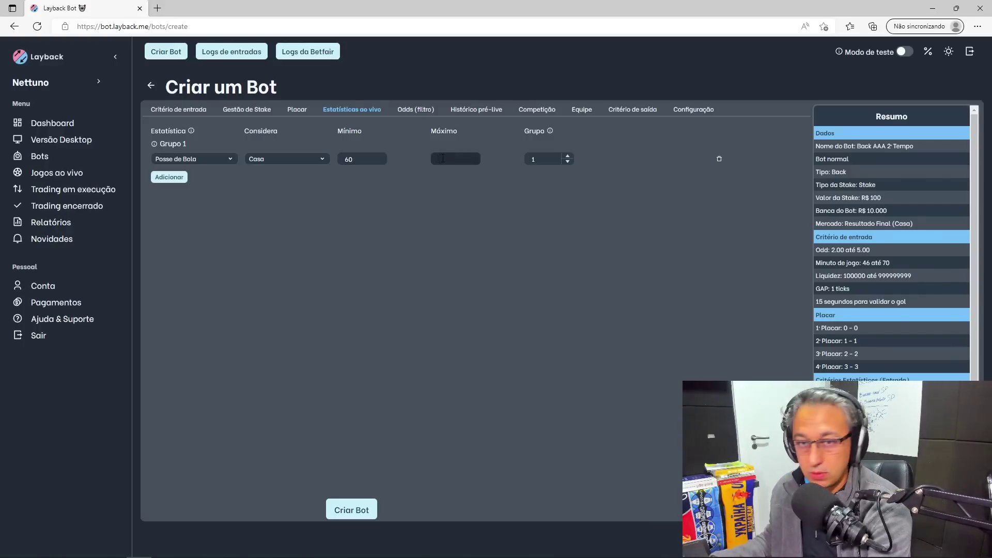
{"action": "type", "text": "90"}
{"action": "type", "text": "99"}
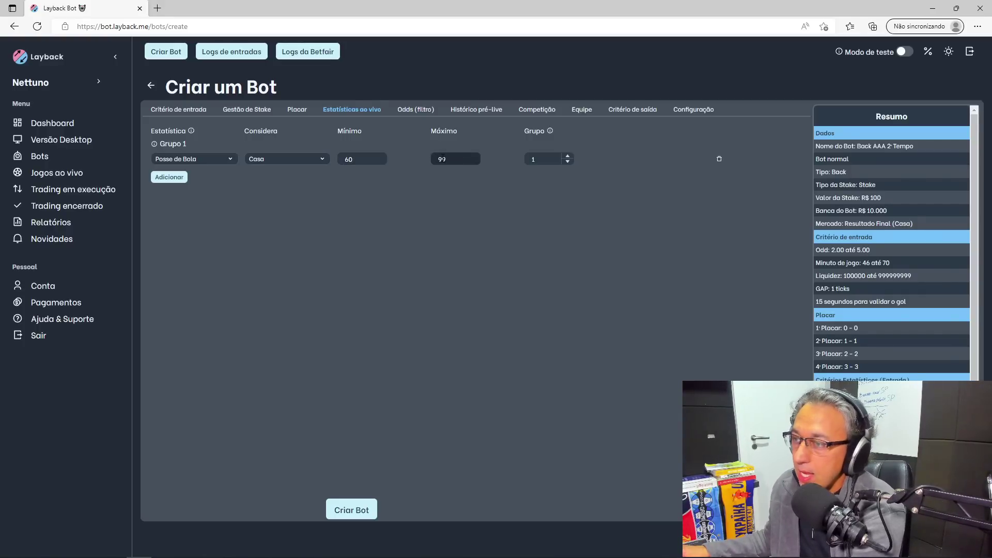
Add a second live criterion for Finalizações, considering Casa, with minimum 3 and maximum 99
{"action": "left_click", "coordinate": [168, 177]}
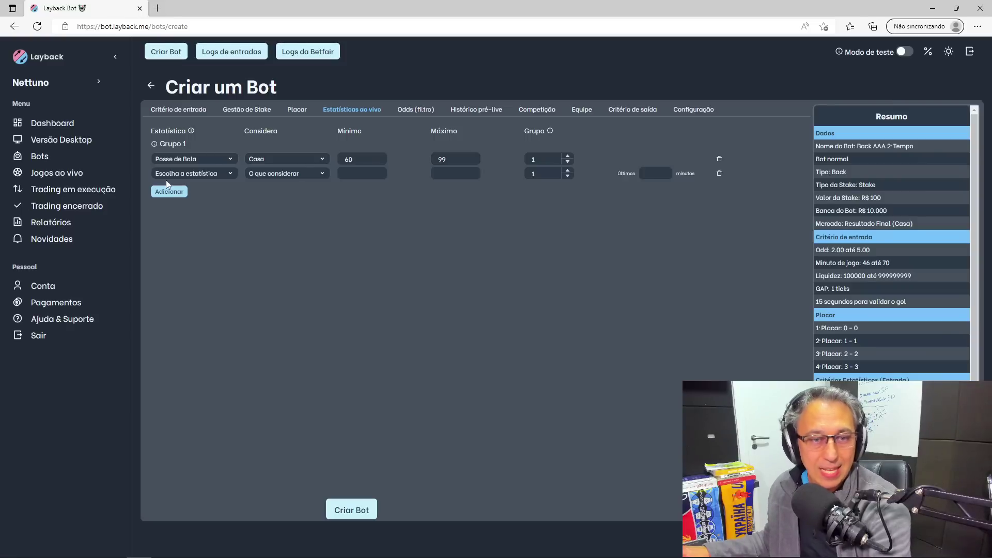
{"action": "left_click", "coordinate": [183, 181]}
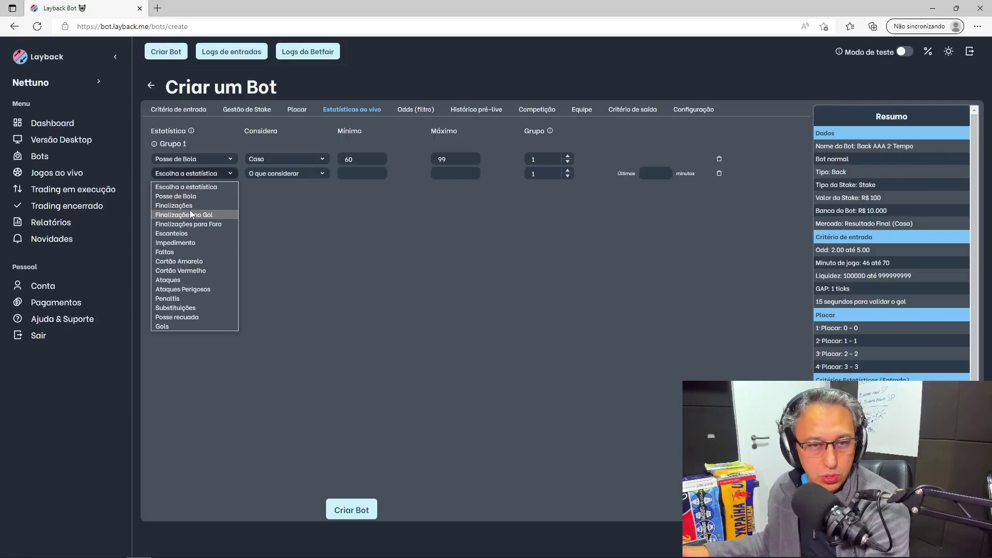
{"action": "key", "text": "Escape"}
{"action": "left_click", "coordinate": [284, 174]}
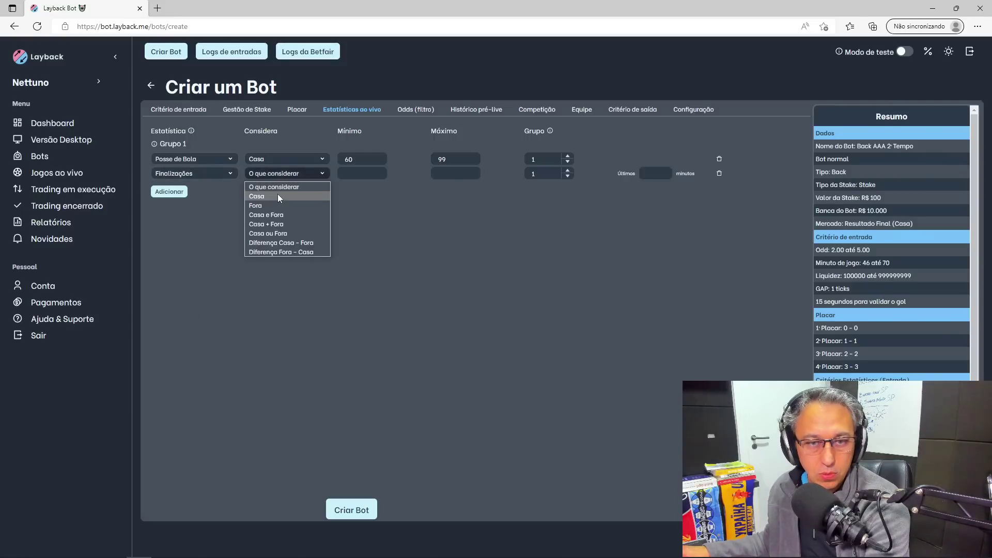
{"action": "left_click", "coordinate": [278, 194]}
{"action": "left_click", "coordinate": [363, 174]}
{"action": "type", "text": "3"}
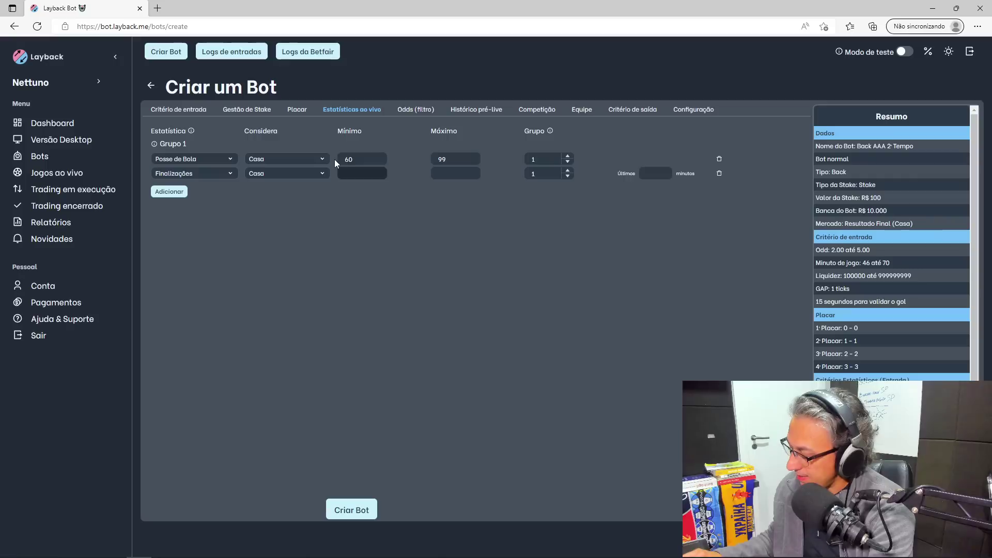
{"action": "left_click", "coordinate": [441, 173]}
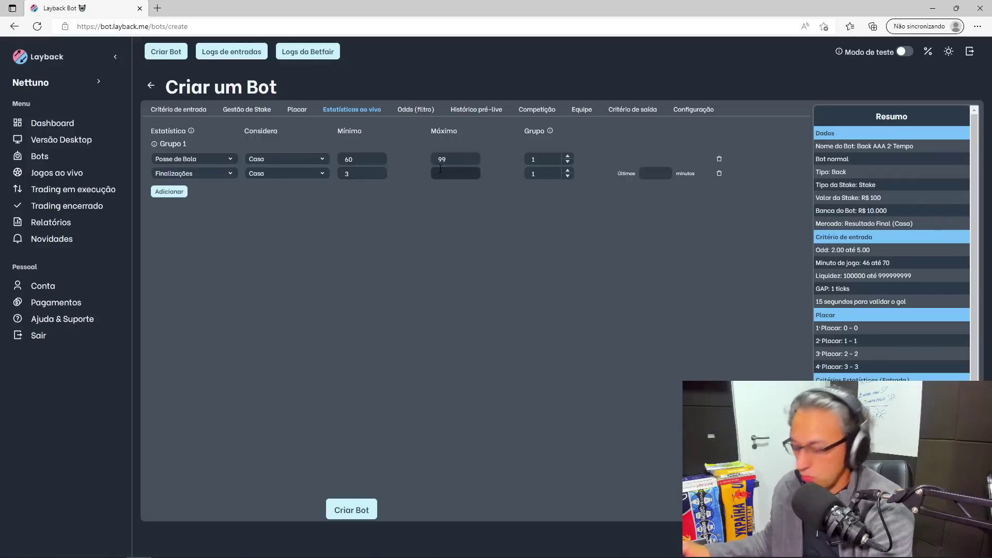
{"action": "type", "text": "99"}
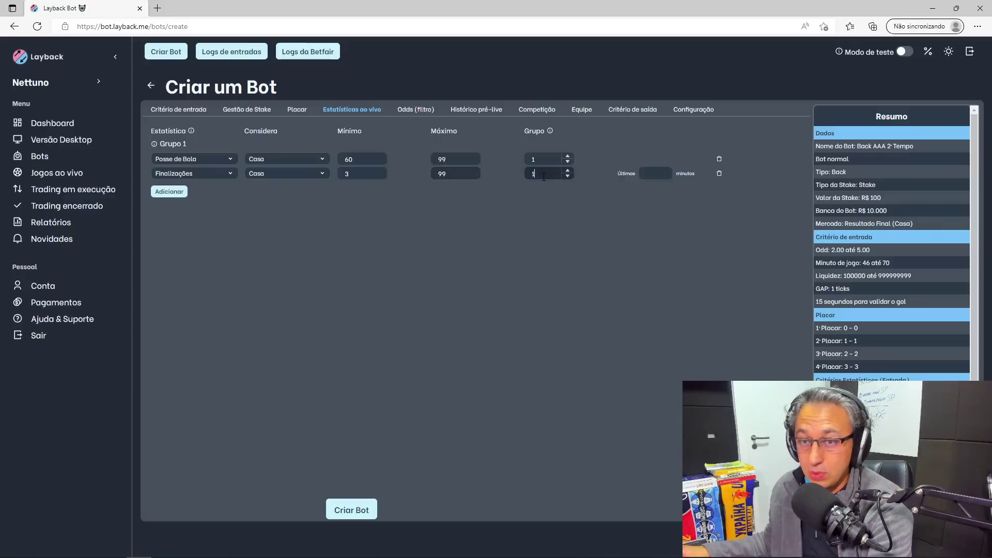
{"action": "key", "text": "Tab"}
{"action": "type", "text": "15"}
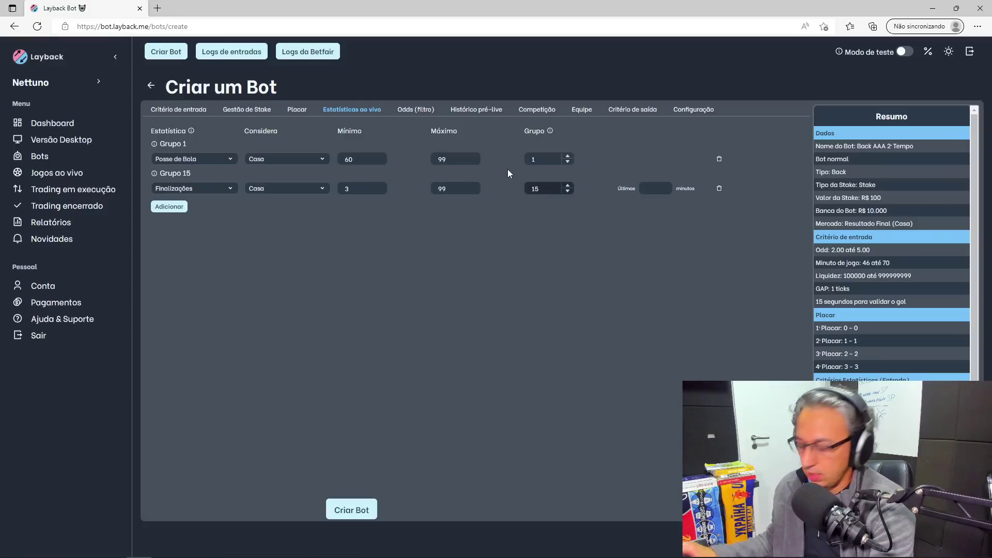
{"action": "key", "text": "BackSpace"}
Limit the Casa Finalizações criterion to the last 15 minutes, keeping Finalizações as its statistic
{"action": "left_click", "coordinate": [651, 173]}
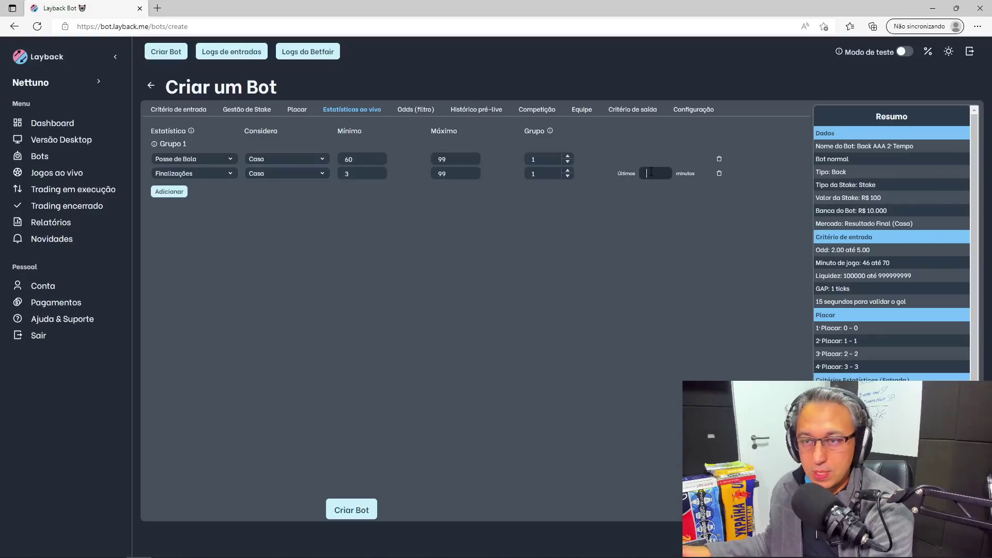
{"action": "type", "text": "15"}
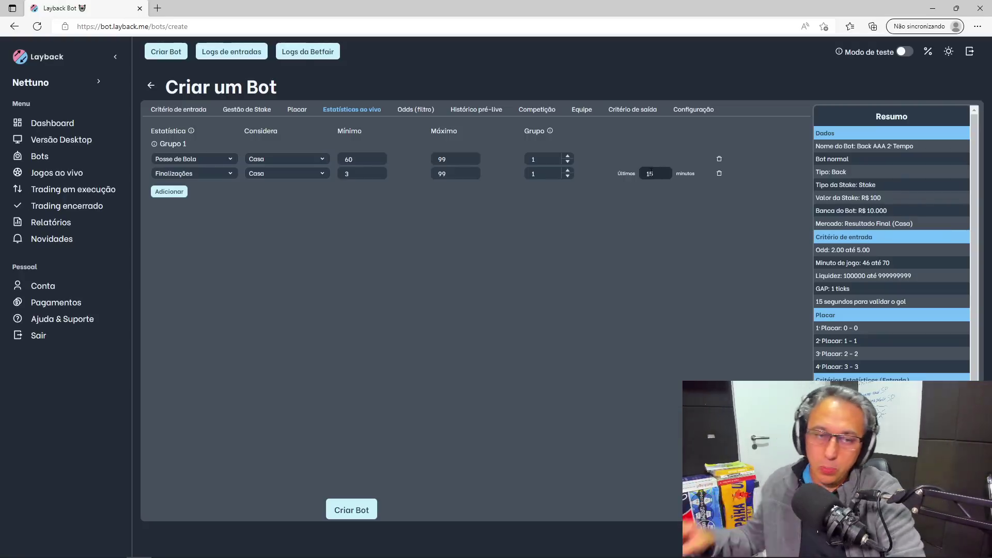
{"action": "type", "text": "5"}
{"action": "left_click", "coordinate": [203, 170]}
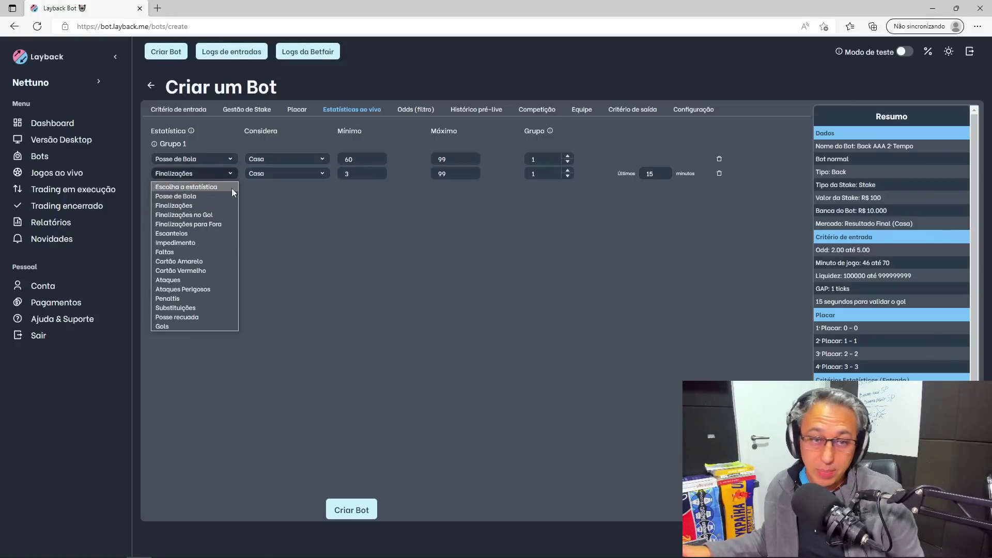
{"action": "left_click", "coordinate": [219, 206]}
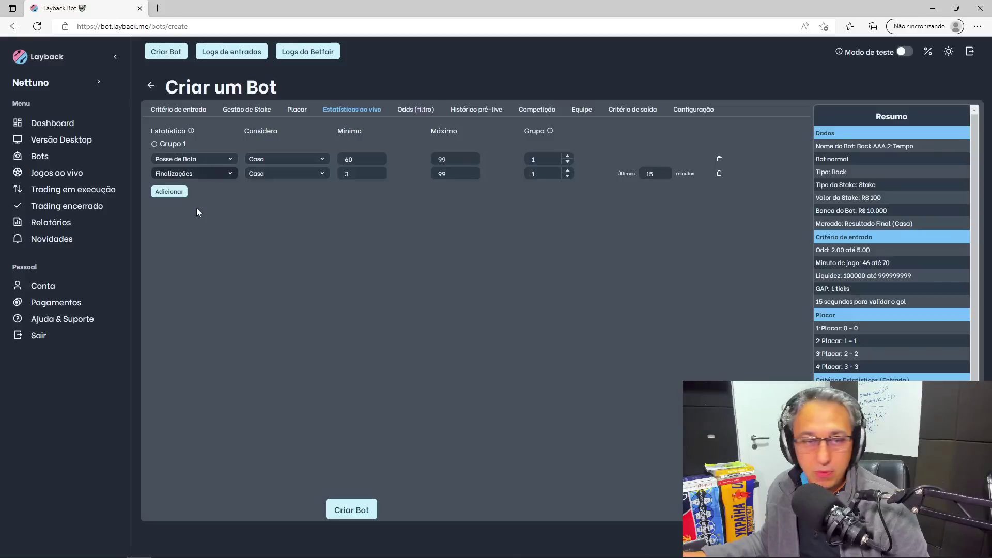
Add a Finalizações criterion for Fora with minimum 0 and maximum 2, counted over the last 15 minutes
{"action": "left_click", "coordinate": [184, 199]}
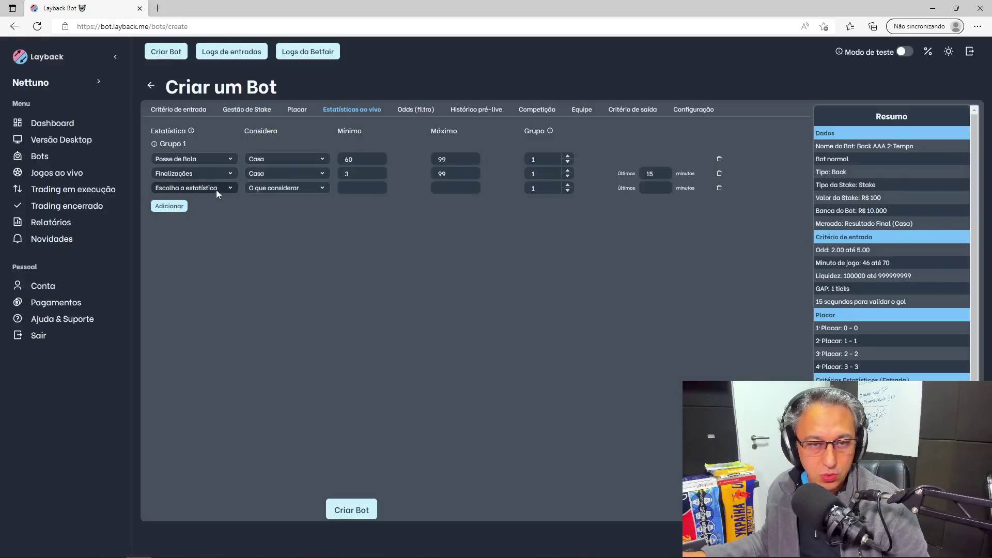
{"action": "left_click", "coordinate": [216, 190]}
{"action": "left_click", "coordinate": [196, 222]}
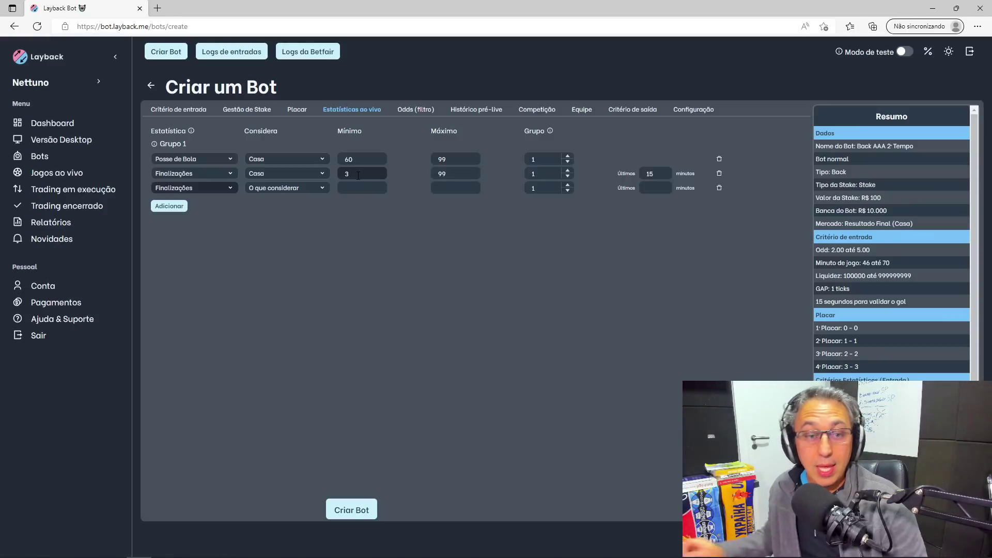
{"action": "left_click", "coordinate": [288, 190]}
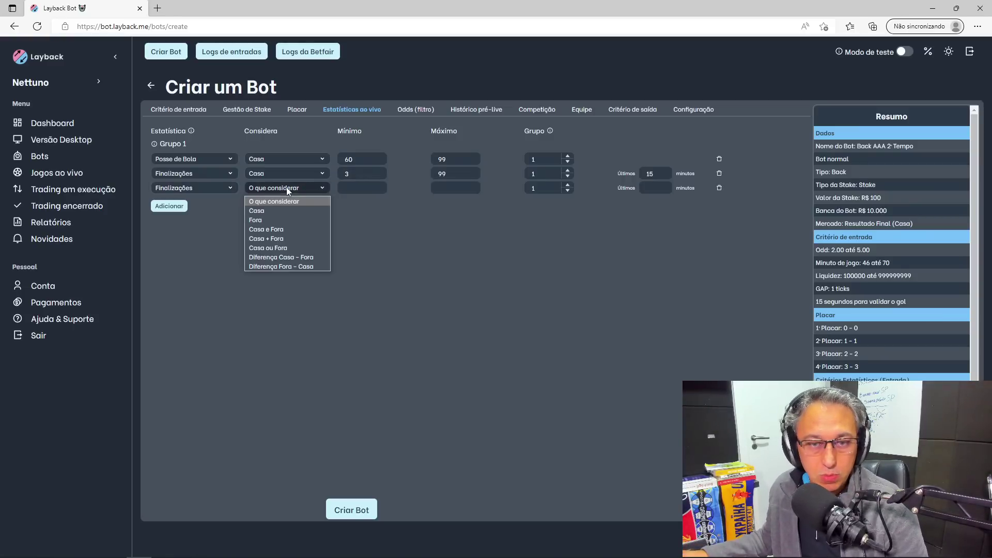
{"action": "left_click", "coordinate": [274, 216]}
{"action": "left_click", "coordinate": [368, 190]}
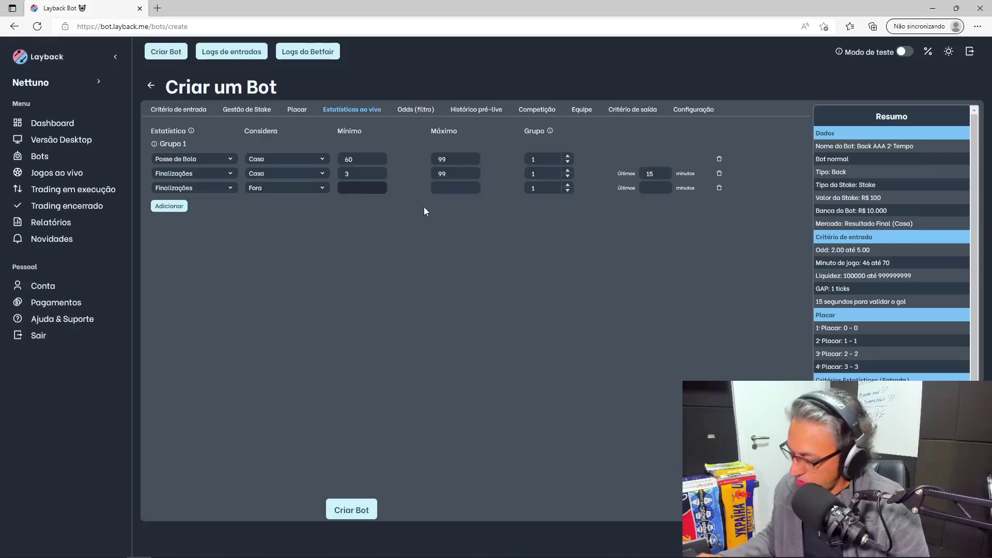
{"action": "type", "text": "0"}
{"action": "left_click", "coordinate": [468, 188]}
{"action": "type", "text": "2"}
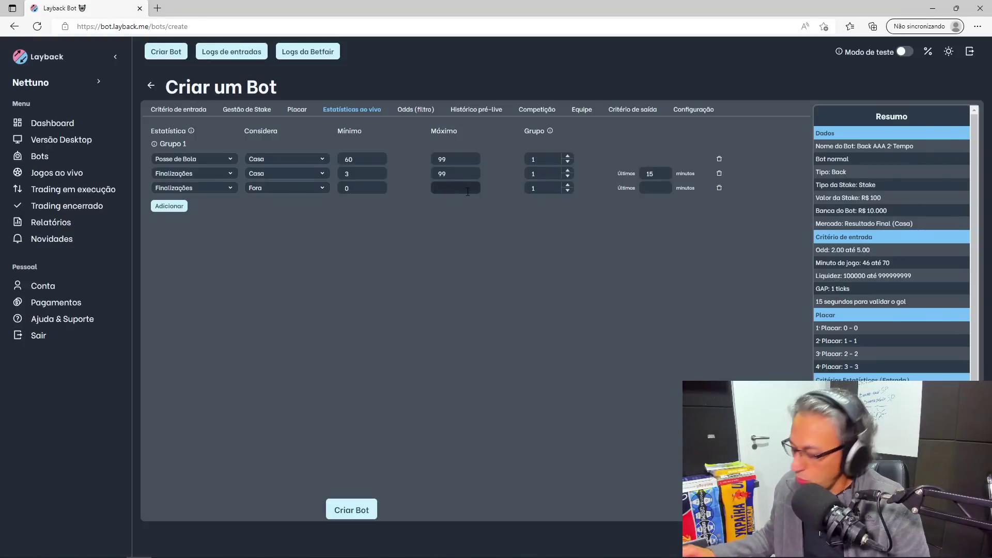
{"action": "left_click", "coordinate": [656, 186]}
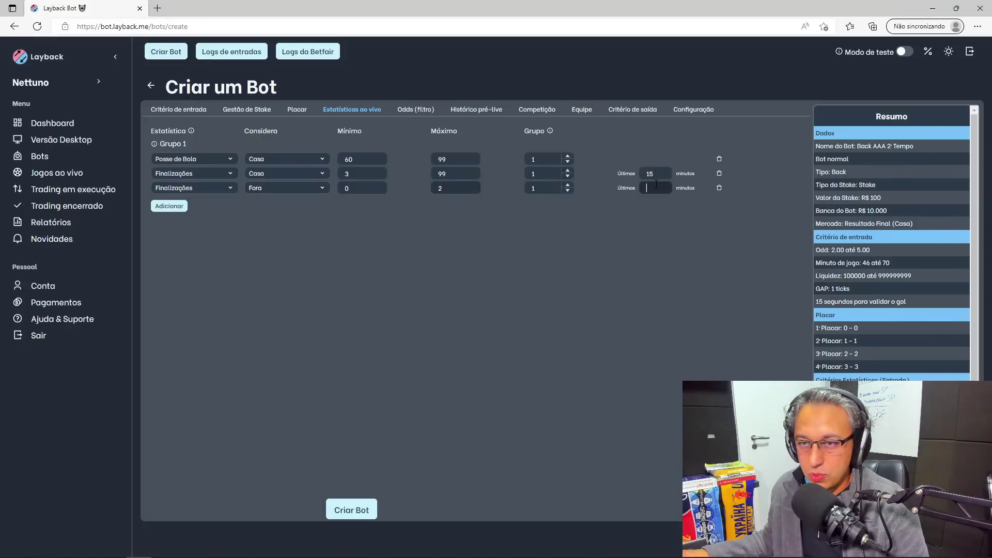
{"action": "type", "text": "15"}
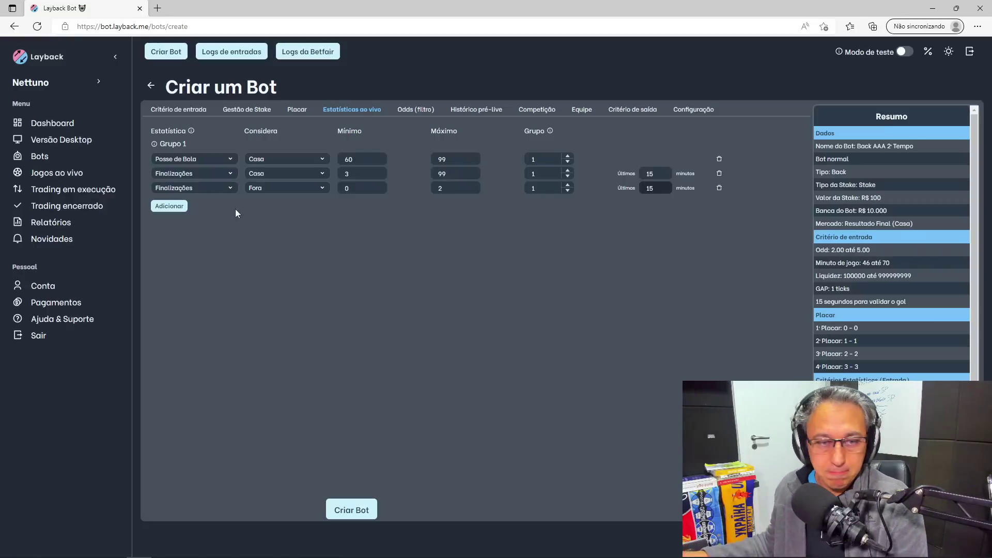
Add a live statistics criterion for Ataques Perigosos that considers Diferença Casa - Fora
{"action": "left_click", "coordinate": [184, 207]}
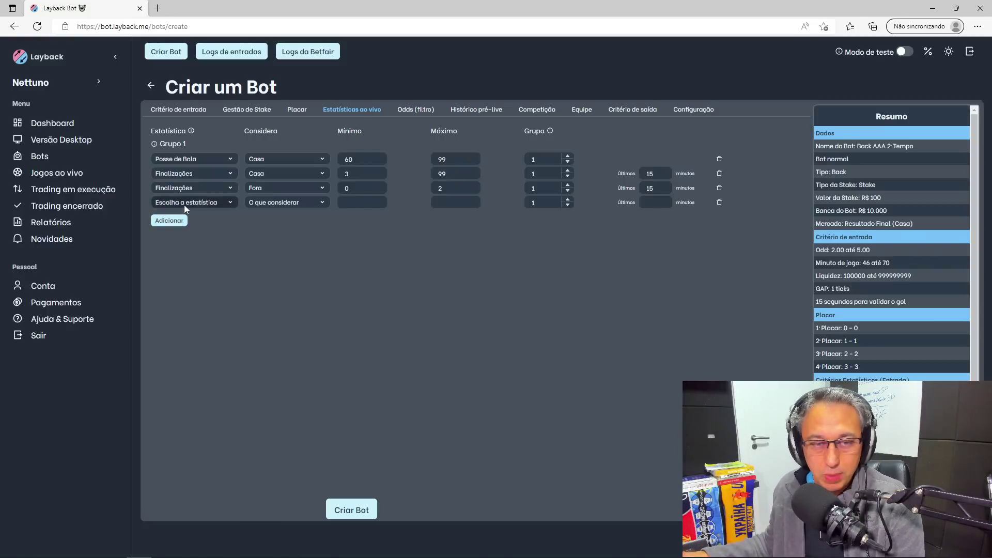
{"action": "left_click", "coordinate": [210, 205]}
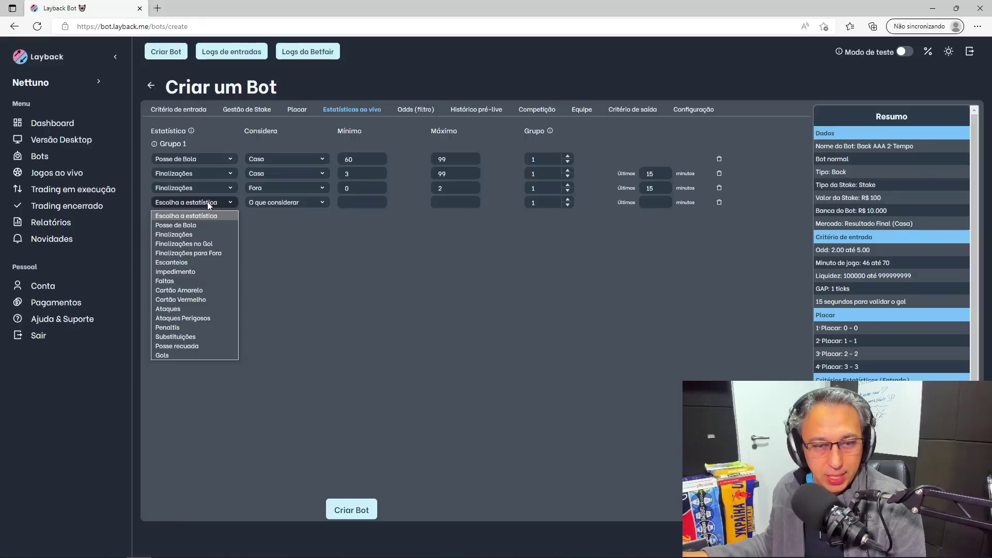
{"action": "left_click", "coordinate": [210, 316]}
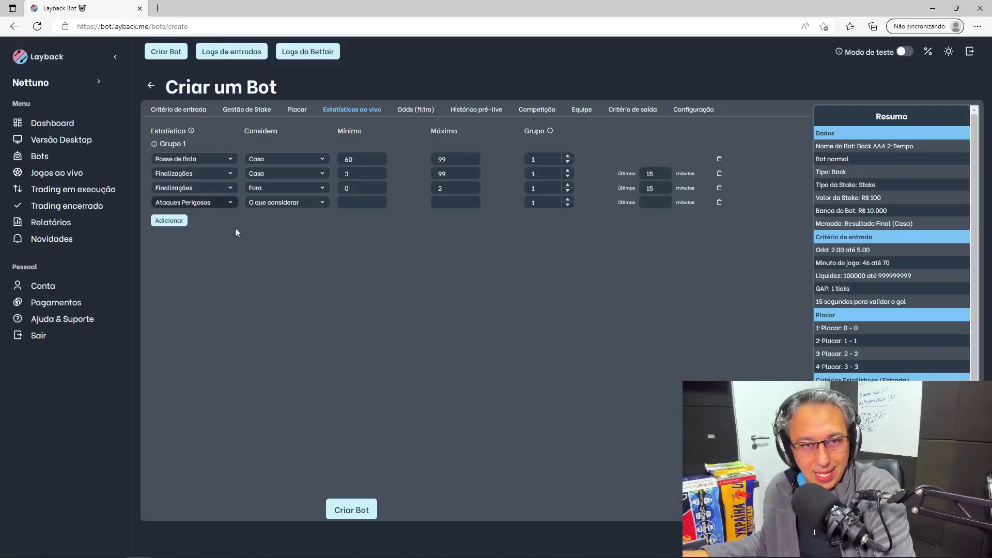
{"action": "left_click", "coordinate": [277, 201]}
{"action": "key", "text": "Escape"}
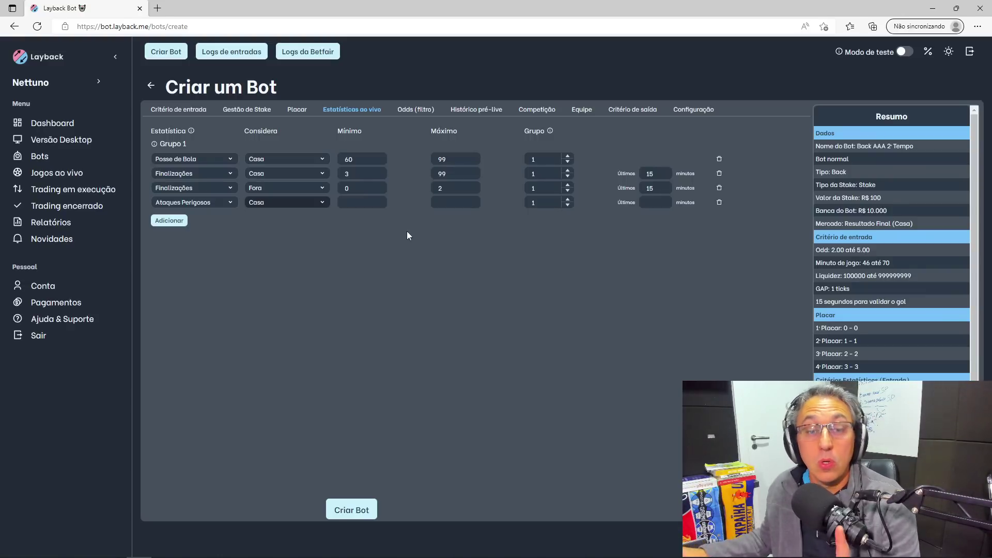
{"action": "left_click", "coordinate": [317, 201]}
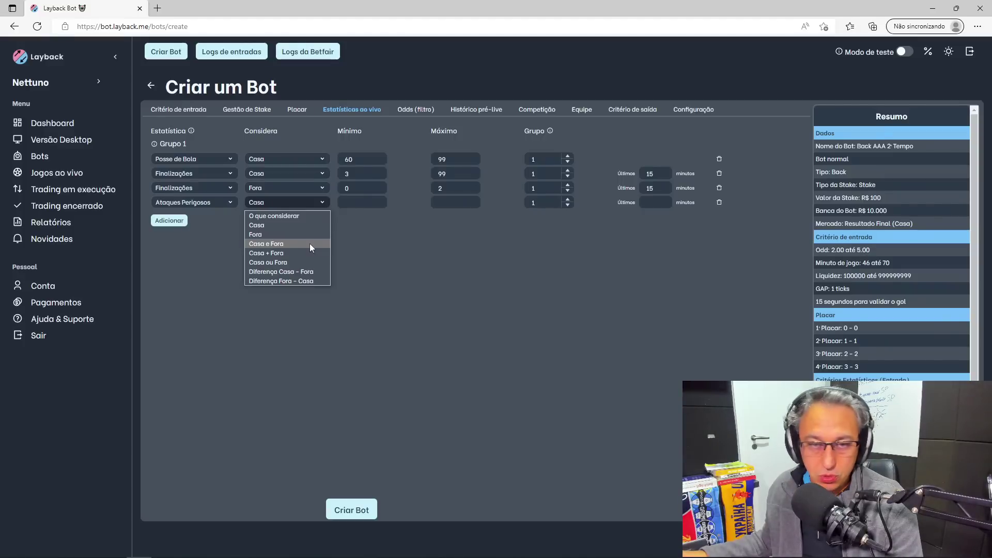
{"action": "left_click", "coordinate": [317, 272]}
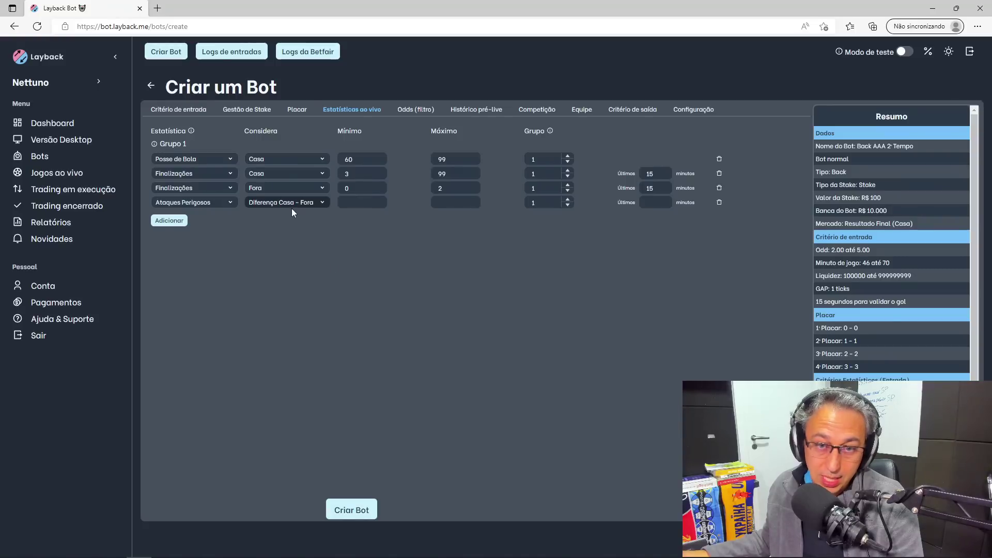
Set the Ataques Perigosos criterion to minimum 6 and maximum 99, counted over the last 12 minutes
{"action": "left_click", "coordinate": [354, 205]}
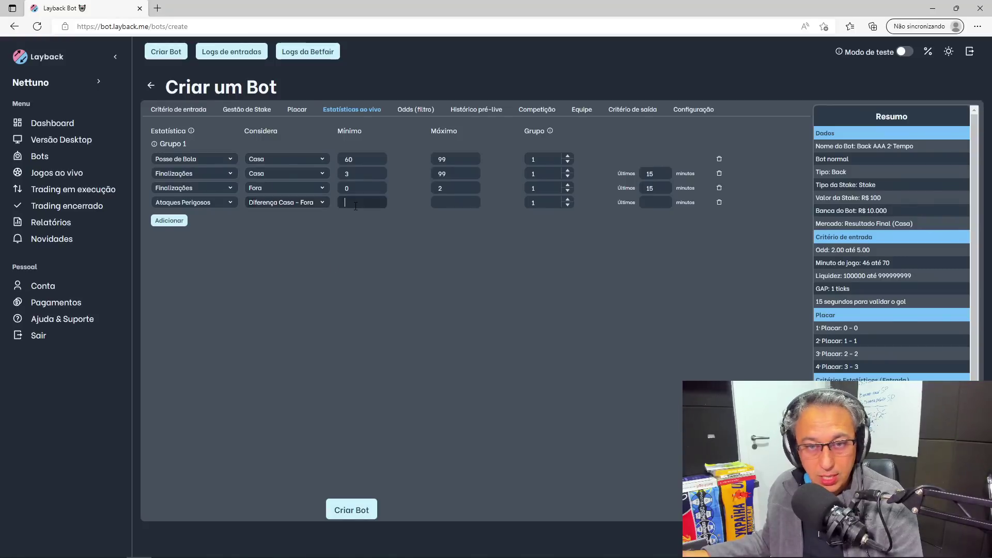
{"action": "type", "text": "6"}
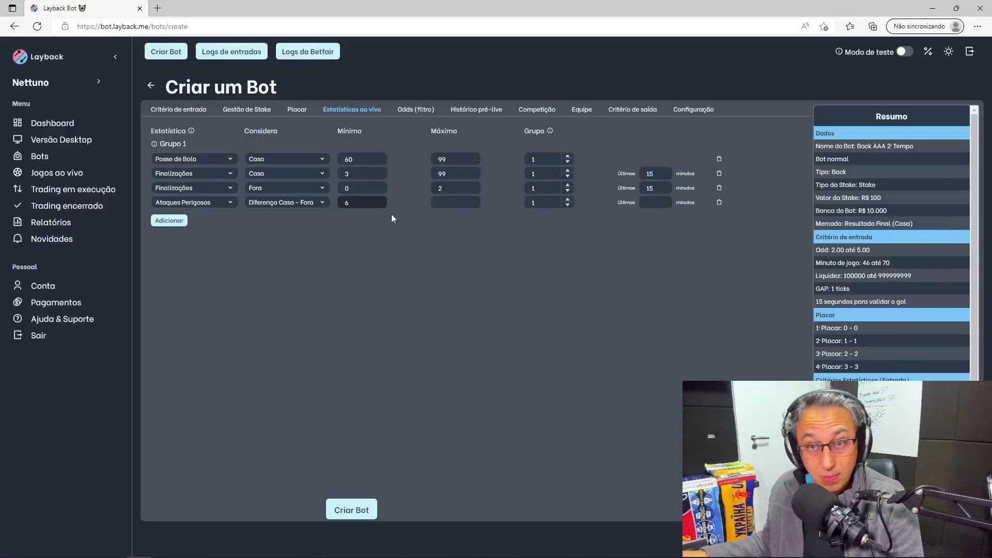
{"action": "left_click", "coordinate": [438, 203]}
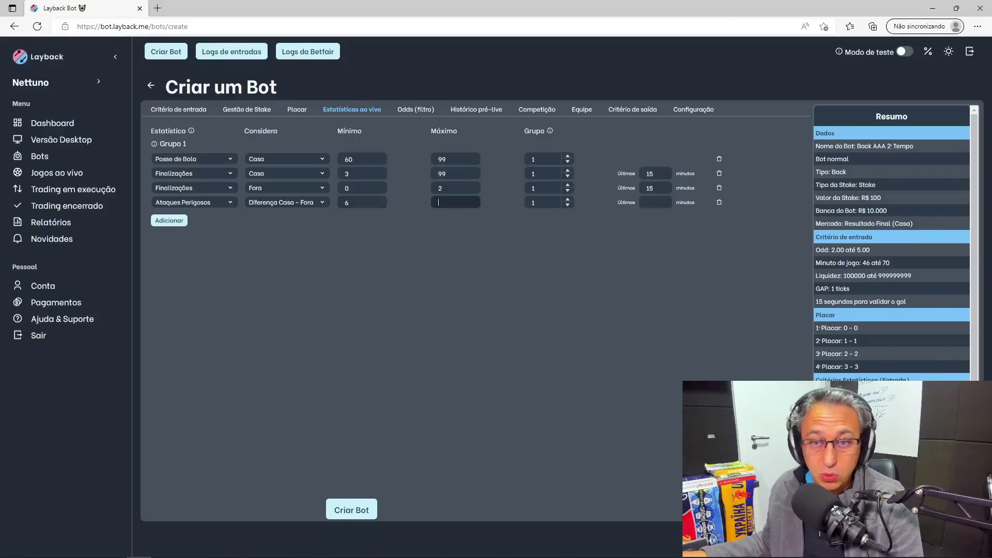
{"action": "type", "text": "99"}
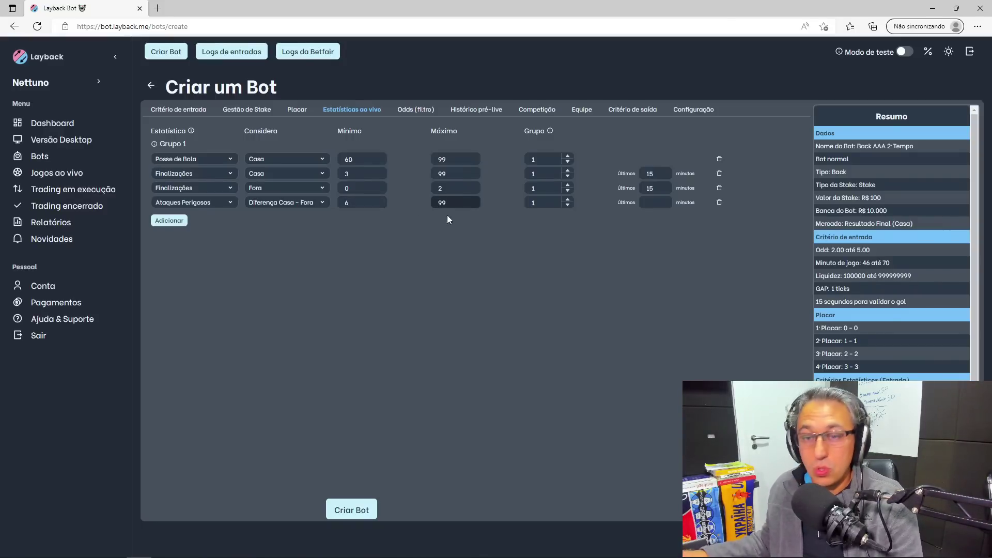
{"action": "left_click", "coordinate": [646, 202]}
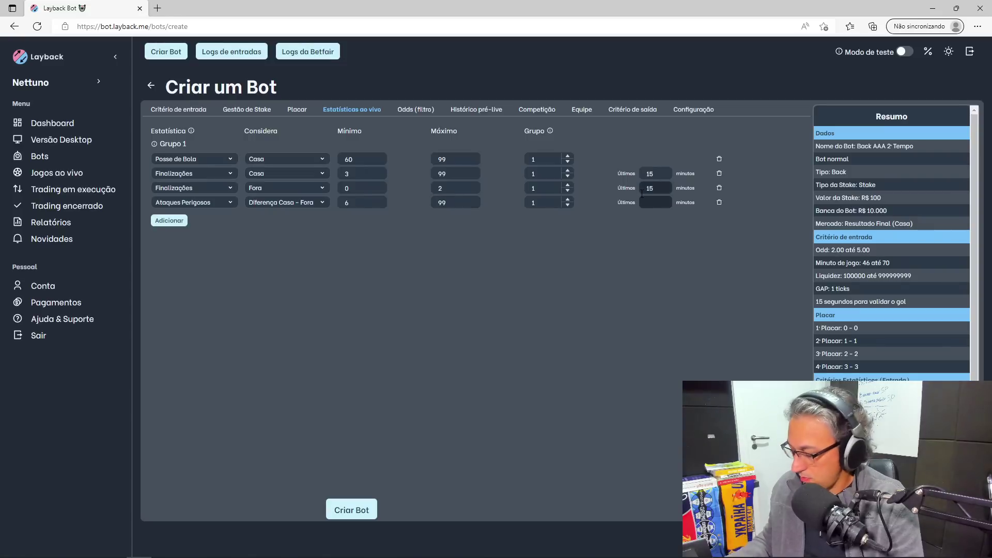
{"action": "type", "text": "12"}
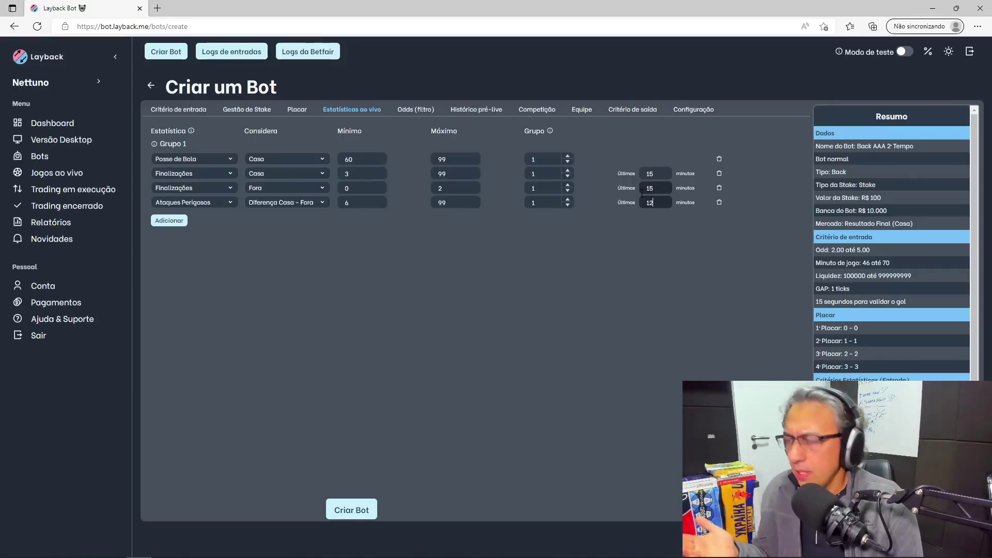
{"action": "key", "text": "BackSpace"}
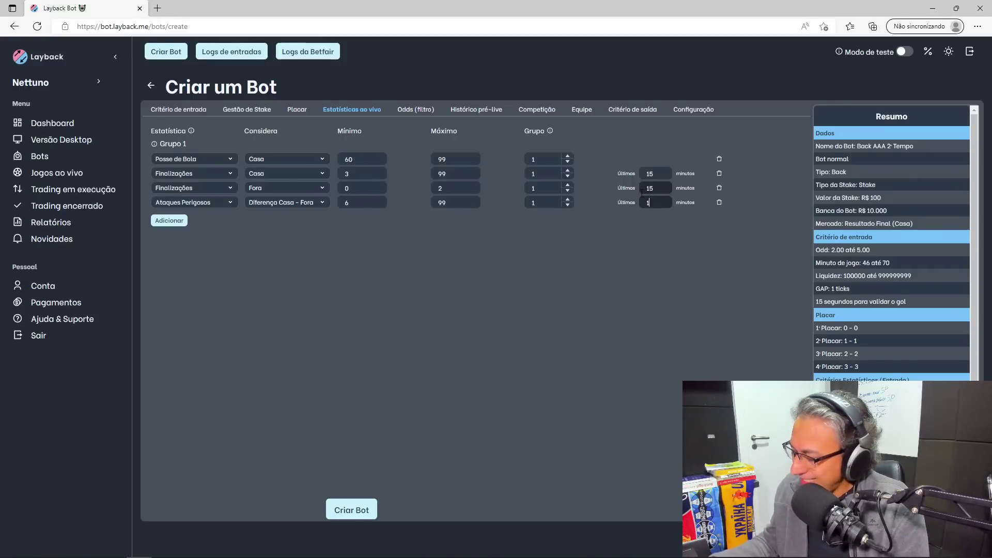
{"action": "type", "text": "5"}
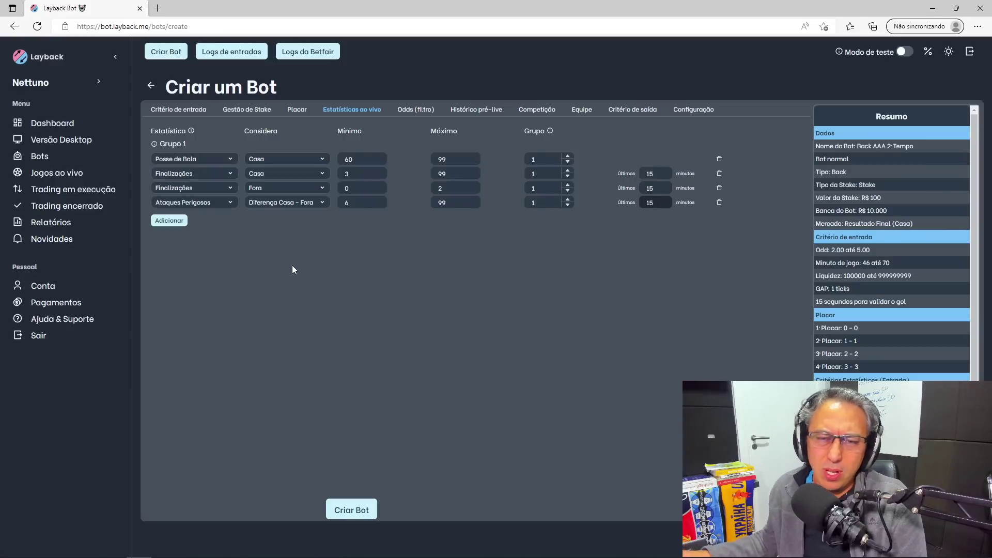
{"action": "key", "text": "BackSpace"}
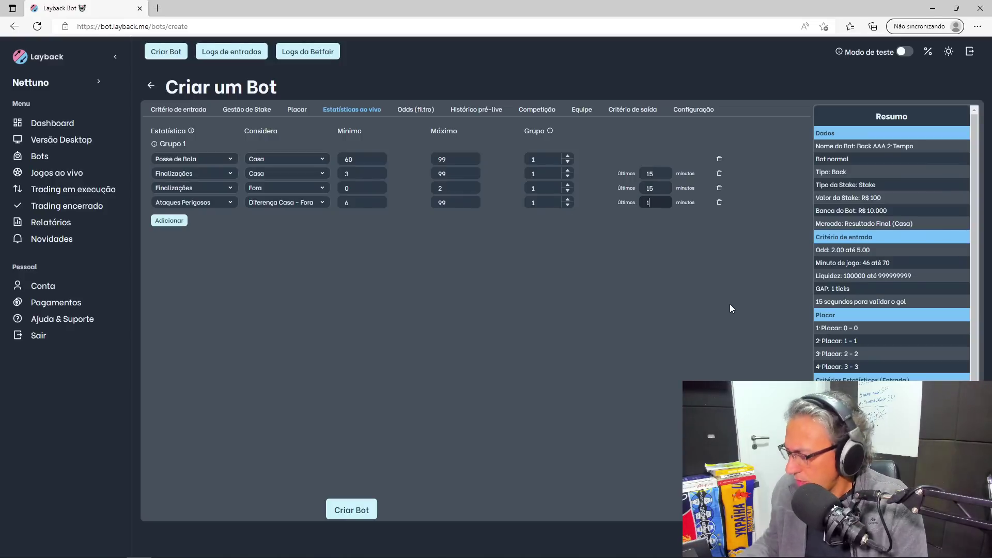
{"action": "type", "text": "2"}
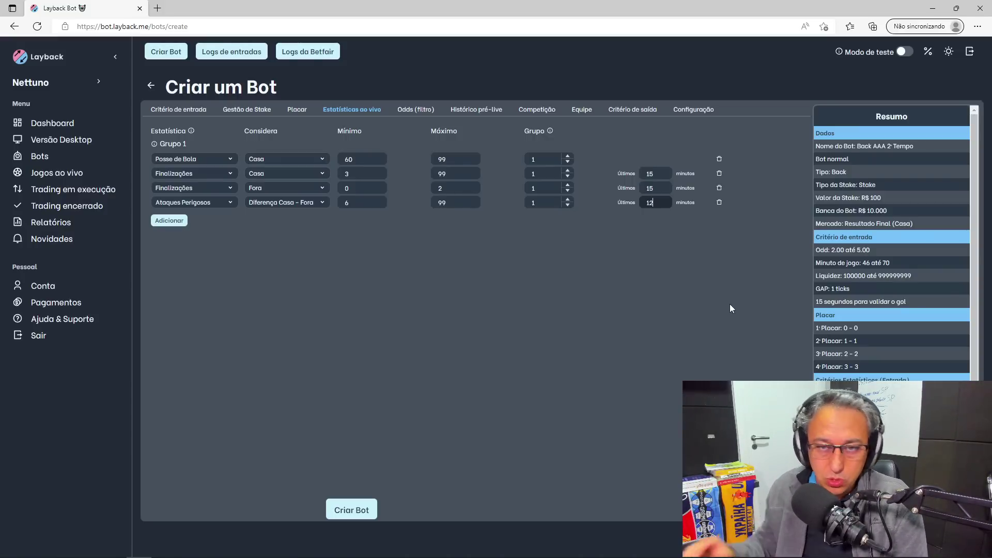
Add a Posse de Bola statistic to the exit criteria, considering Casa, leaving the odds, history, competition and team filters unset
{"action": "left_click", "coordinate": [427, 110]}
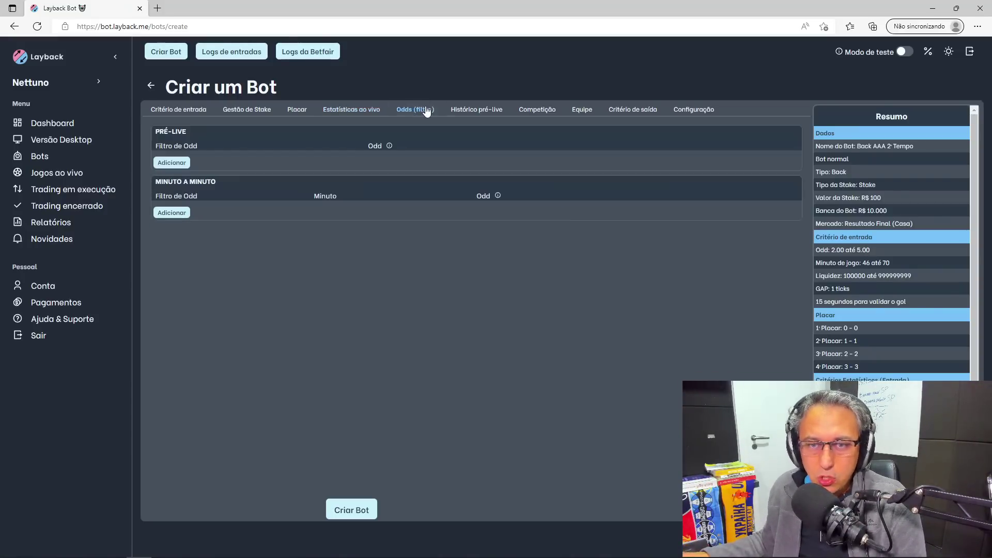
{"action": "left_click", "coordinate": [476, 112]}
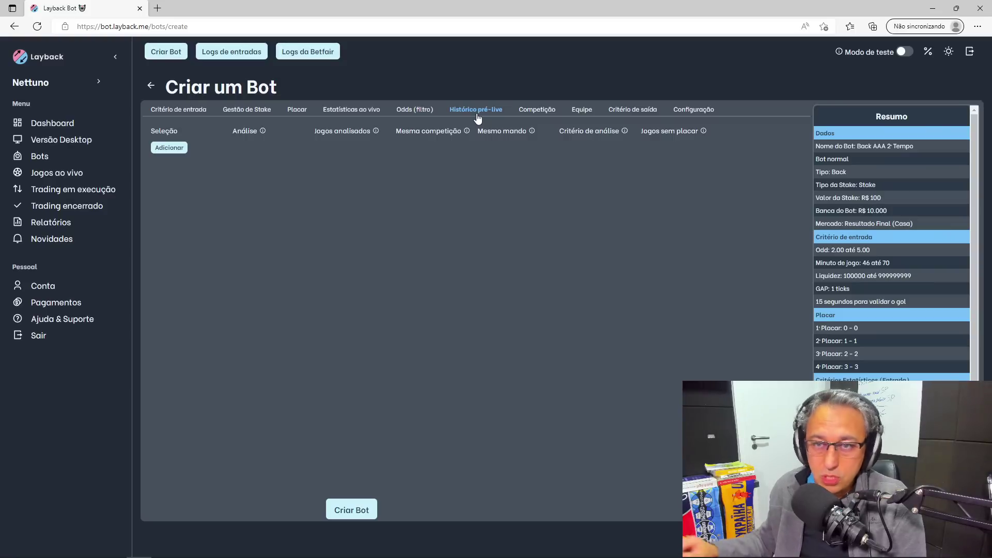
{"action": "left_click", "coordinate": [537, 111]}
{"action": "left_click", "coordinate": [567, 114]}
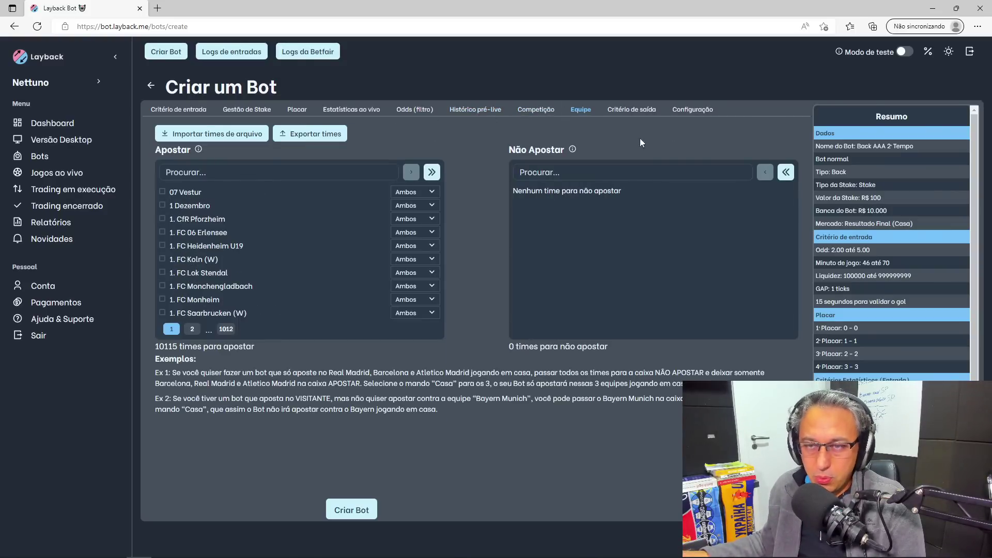
{"action": "left_click", "coordinate": [638, 117]}
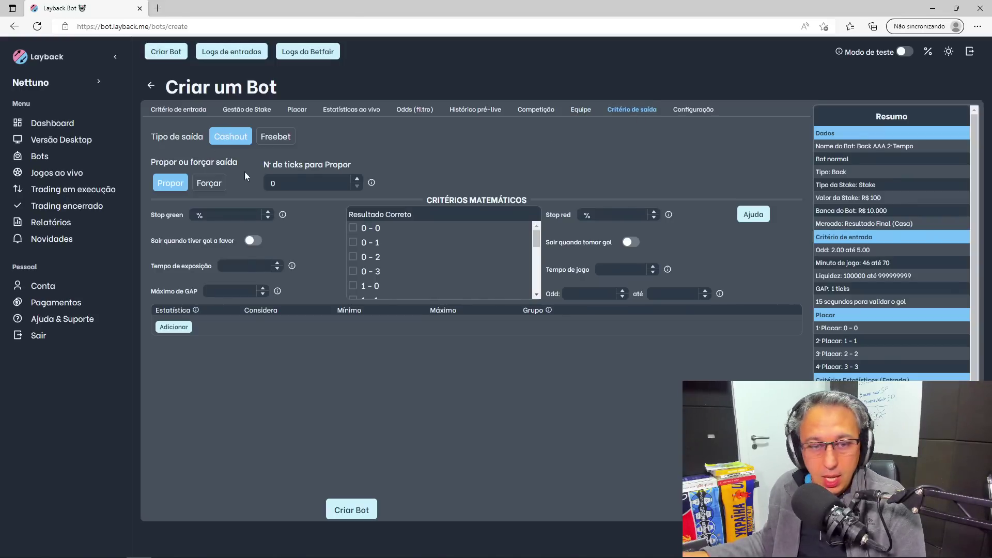
{"action": "left_click", "coordinate": [173, 327]}
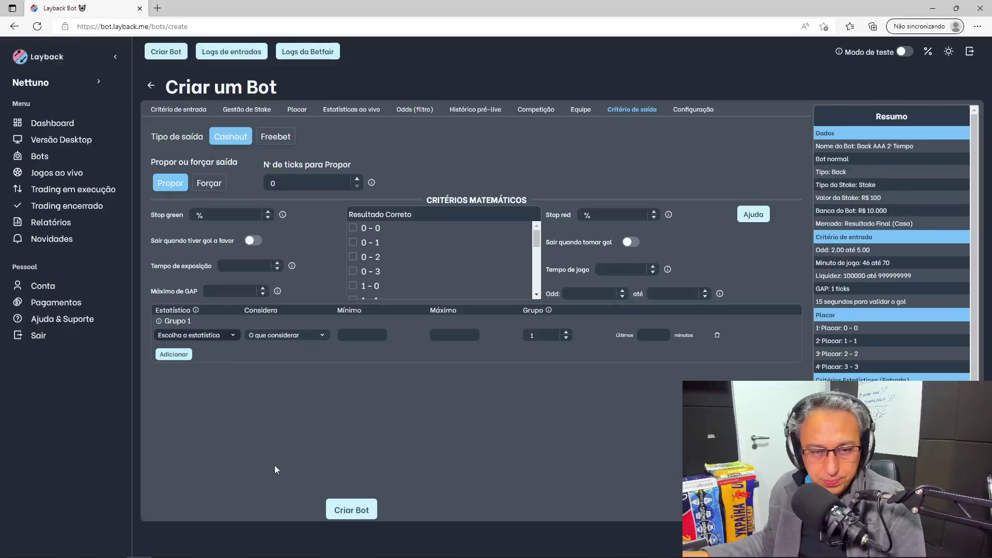
{"action": "left_click", "coordinate": [228, 335]}
{"action": "left_click", "coordinate": [210, 359]}
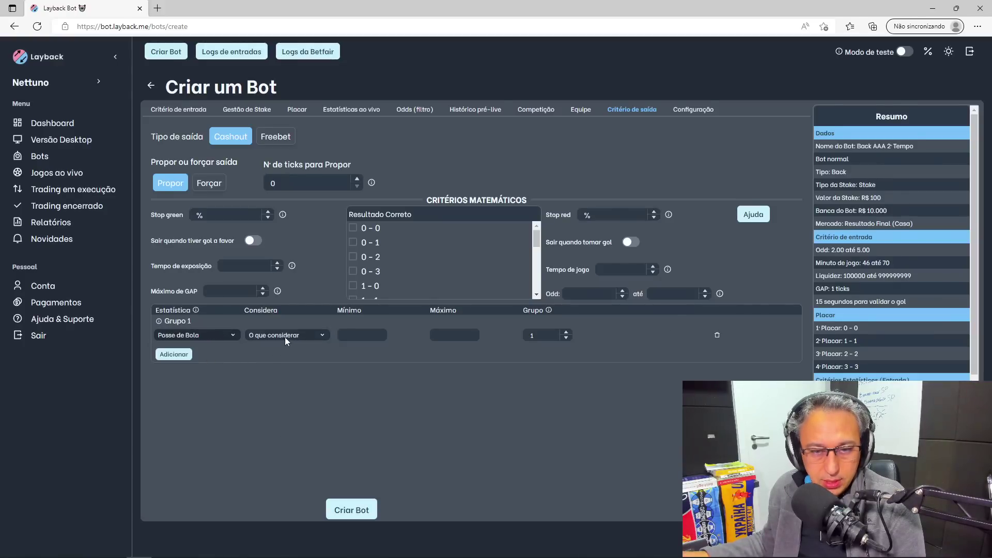
{"action": "left_click", "coordinate": [284, 337]}
{"action": "left_click", "coordinate": [285, 355]}
Set the Posse de Bola exit range to minimum 0 and maximum 54, and enable exiting on a goal in favour
{"action": "left_click", "coordinate": [357, 335]}
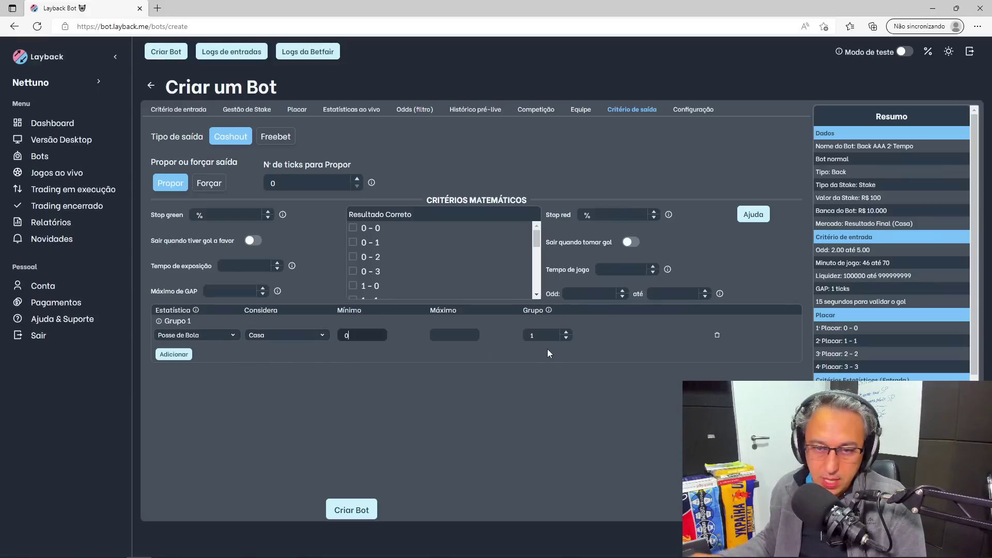
{"action": "type", "text": "0"}
{"action": "left_click", "coordinate": [465, 336]}
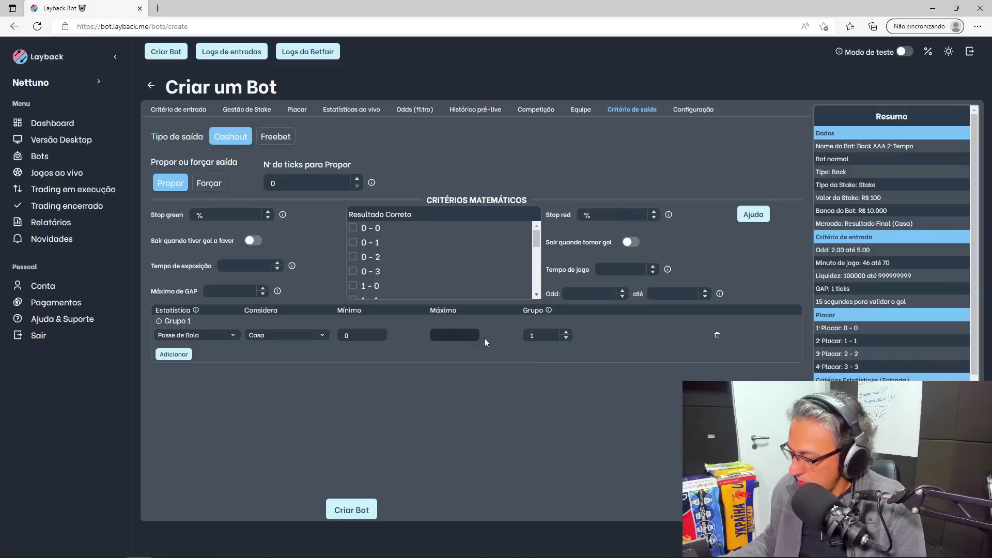
{"action": "type", "text": "55"}
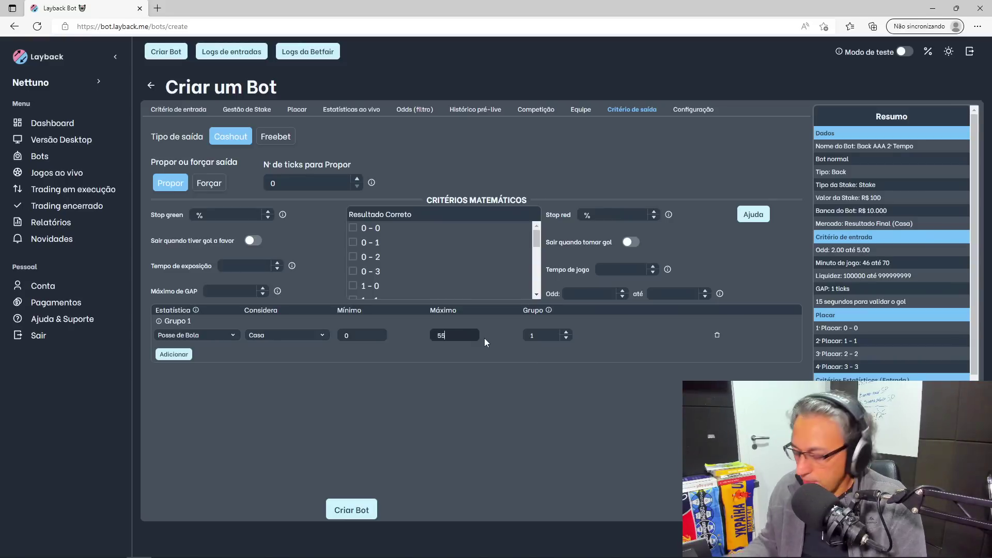
{"action": "key", "text": "BackSpace"}
{"action": "type", "text": "4"}
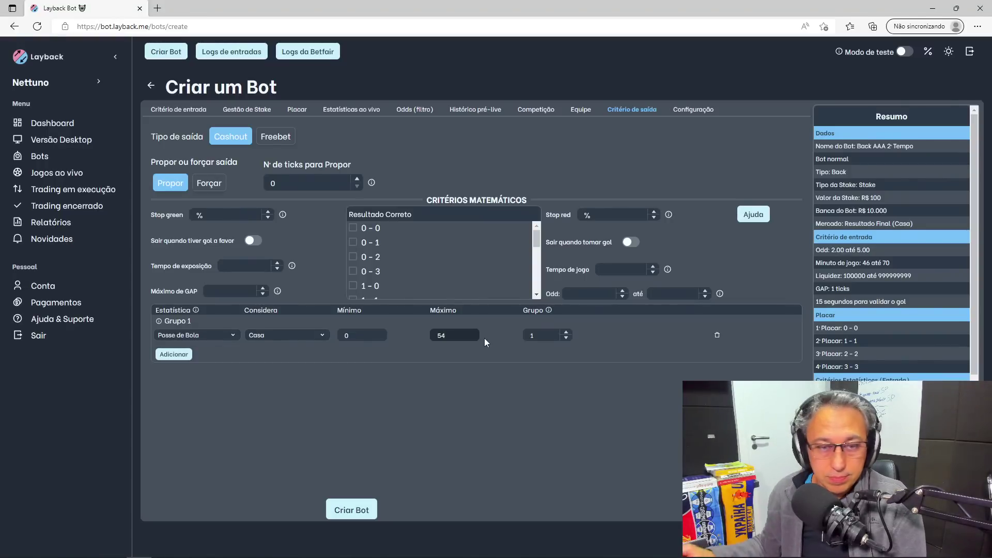
{"action": "left_click", "coordinate": [254, 241]}
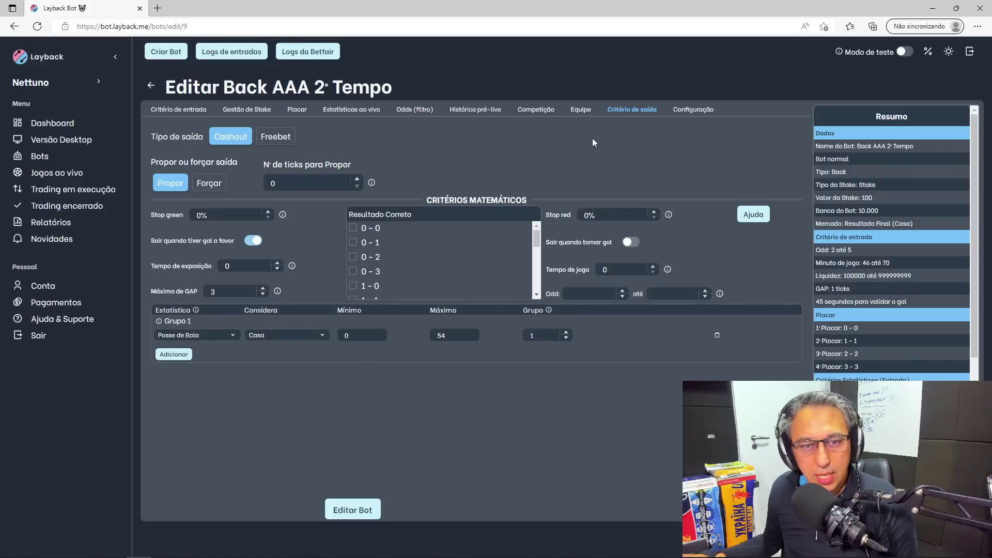
Exclude all teams from betting except Liverpool, allowing it only as Casa in the Apostar list
{"action": "left_click", "coordinate": [582, 110]}
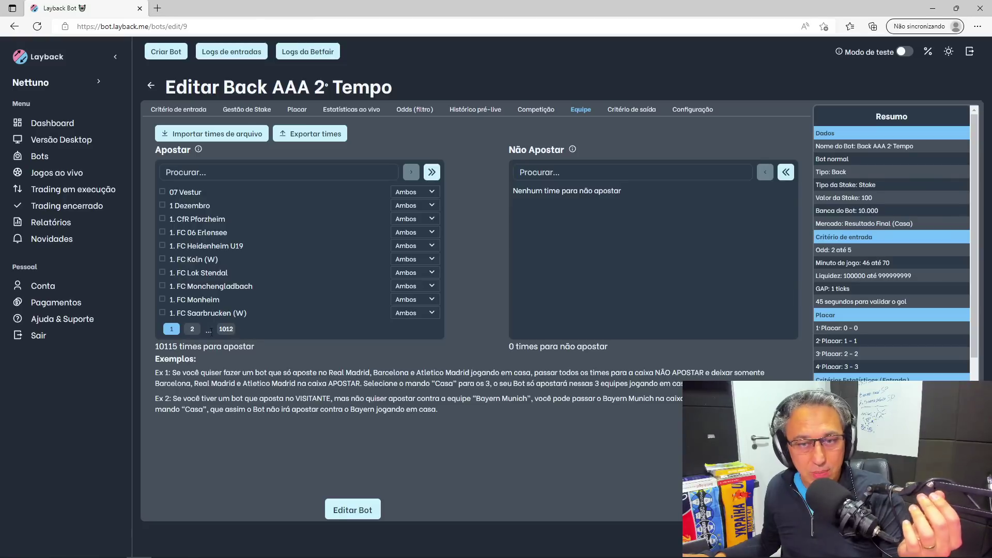
{"action": "left_click", "coordinate": [428, 173]}
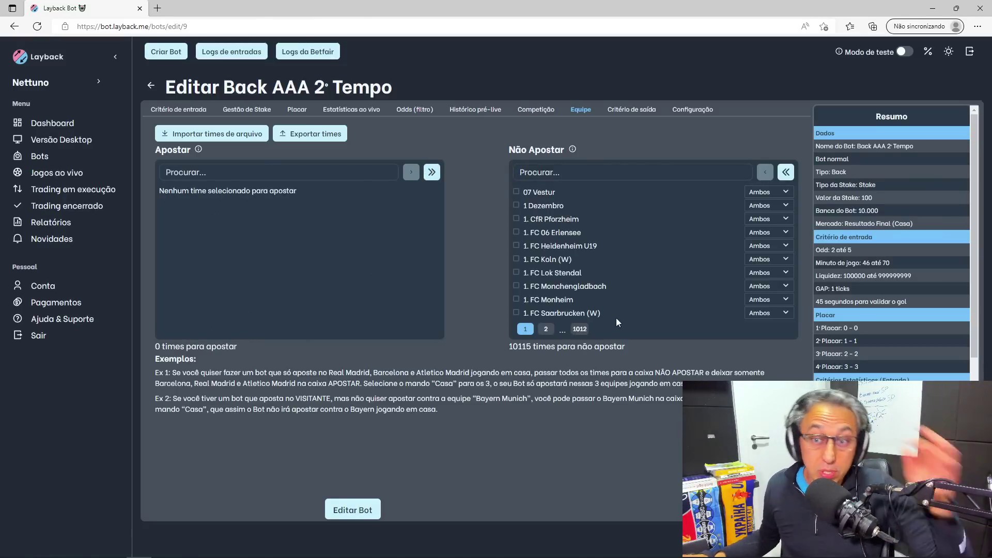
{"action": "left_click", "coordinate": [599, 173]}
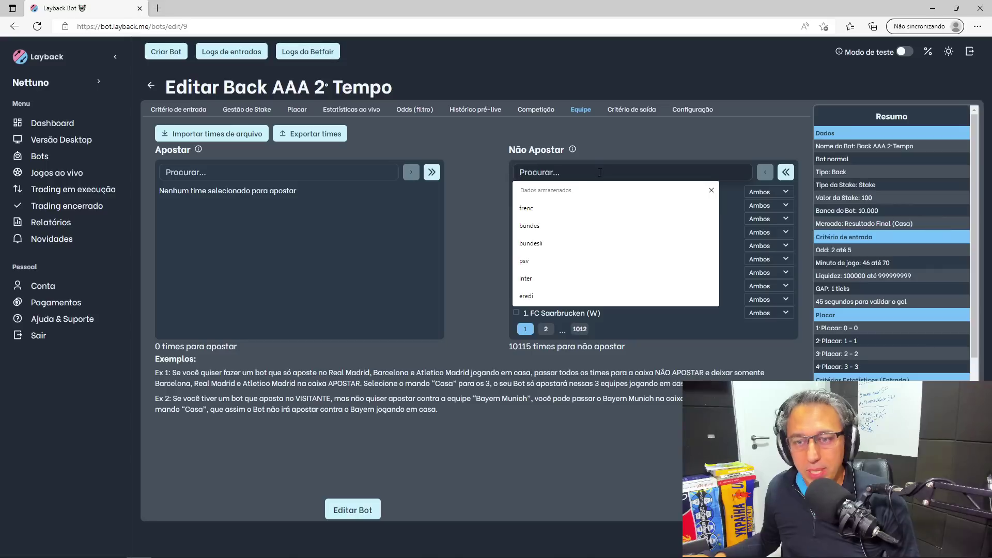
{"action": "type", "text": "LIVER"}
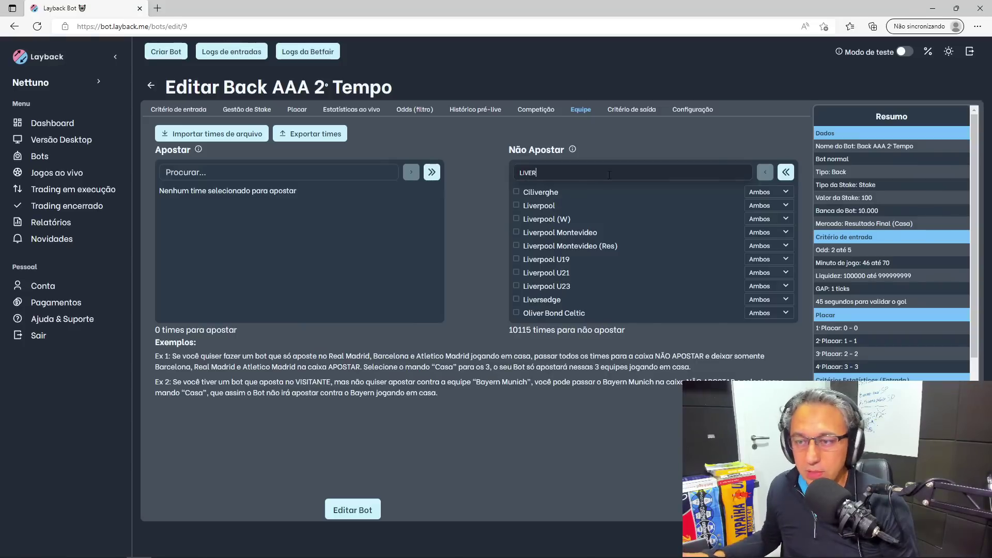
{"action": "left_click", "coordinate": [771, 206]}
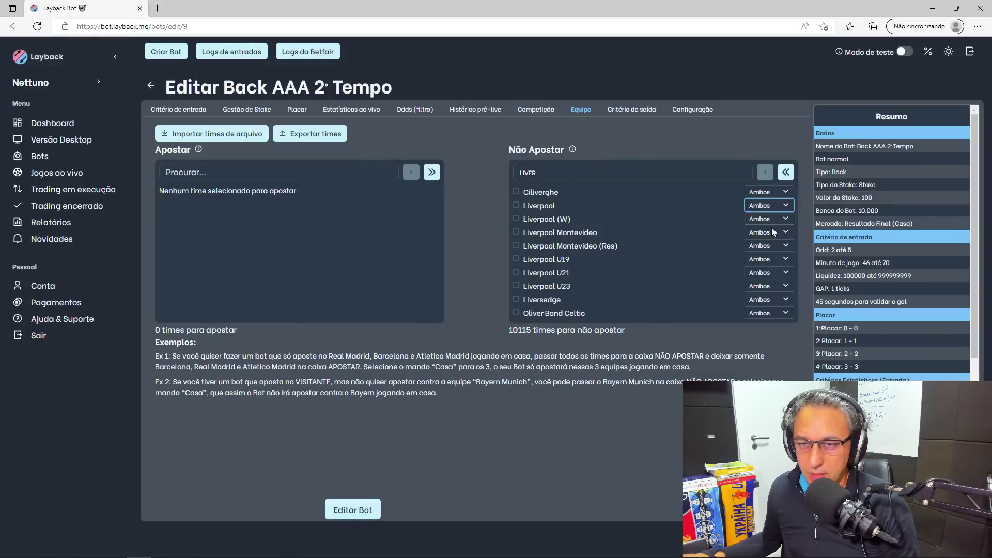
{"action": "left_click", "coordinate": [516, 205]}
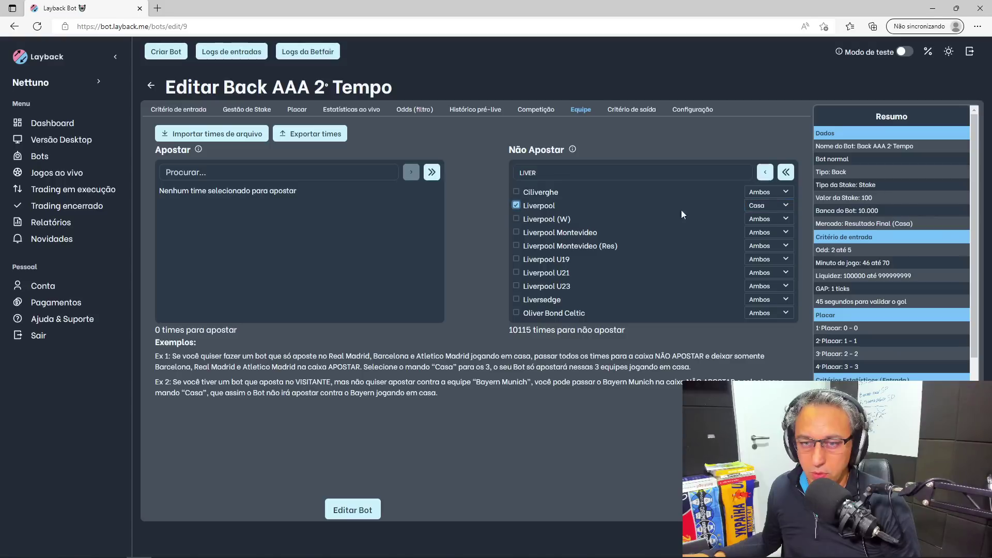
{"action": "left_click", "coordinate": [765, 173]}
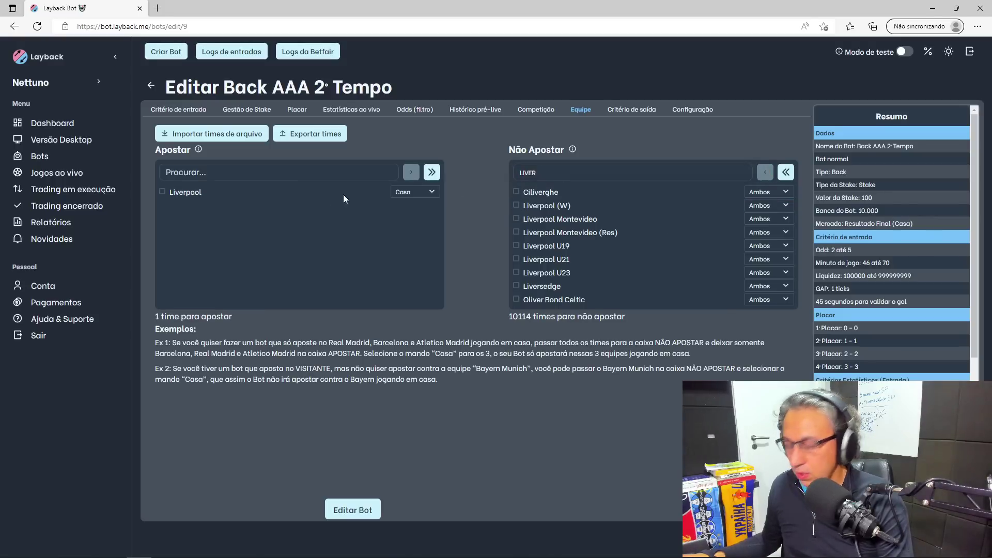
Find Man City among the excluded teams and move it to the Apostar list, allowing it only as Casa
{"action": "left_click_drag", "start_coordinate": [545, 177], "coordinate": [475, 172]}
{"action": "type", "text": "man"}
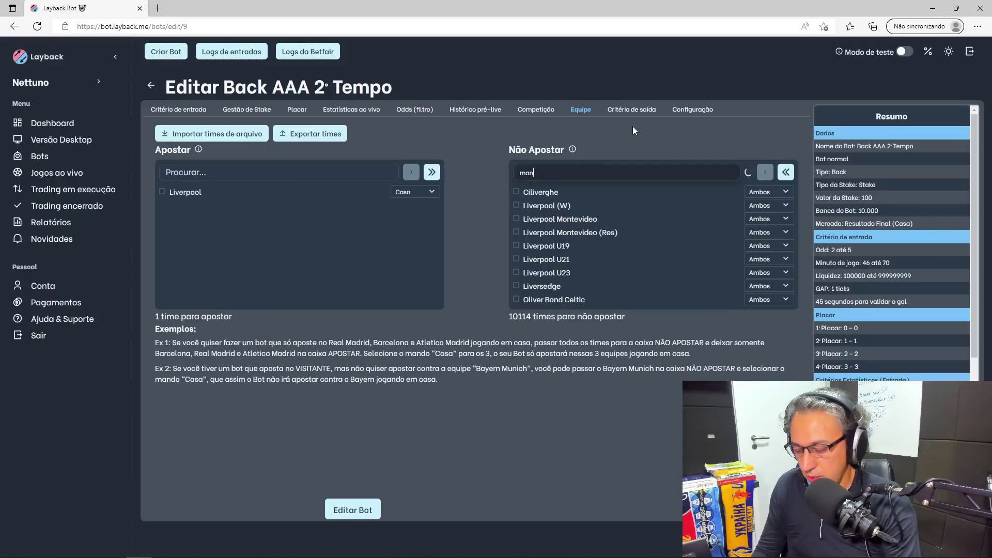
{"action": "type", "text": " city"}
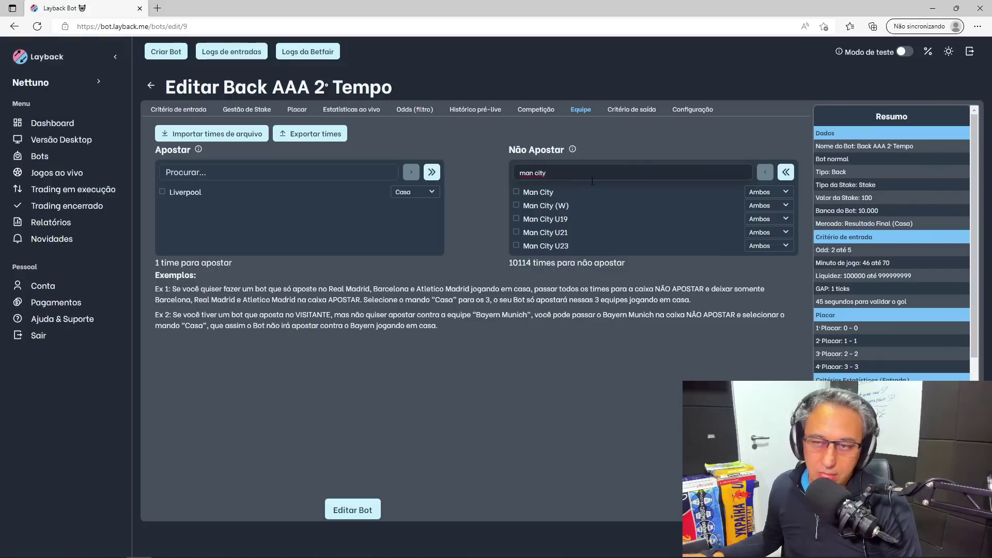
{"action": "left_click", "coordinate": [787, 191]}
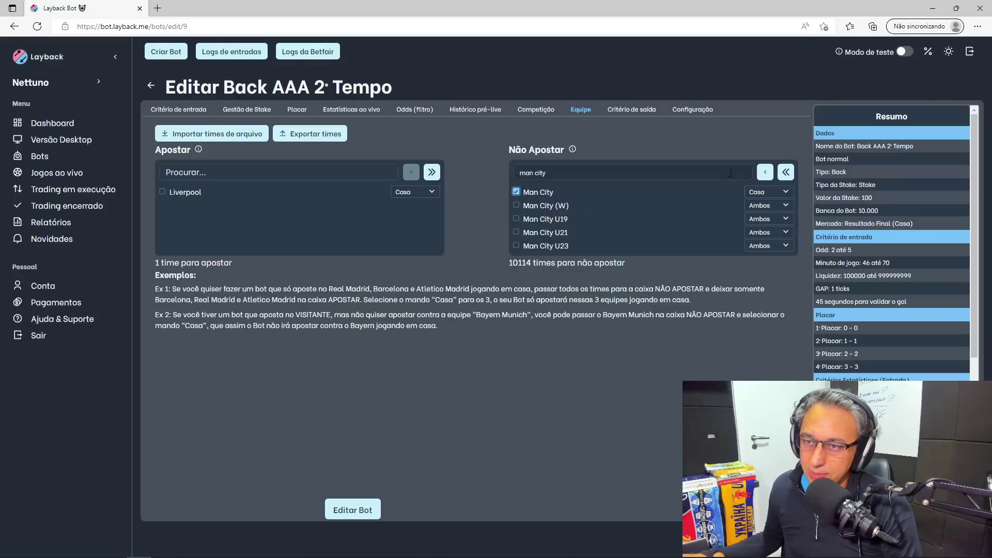
{"action": "left_click", "coordinate": [765, 172]}
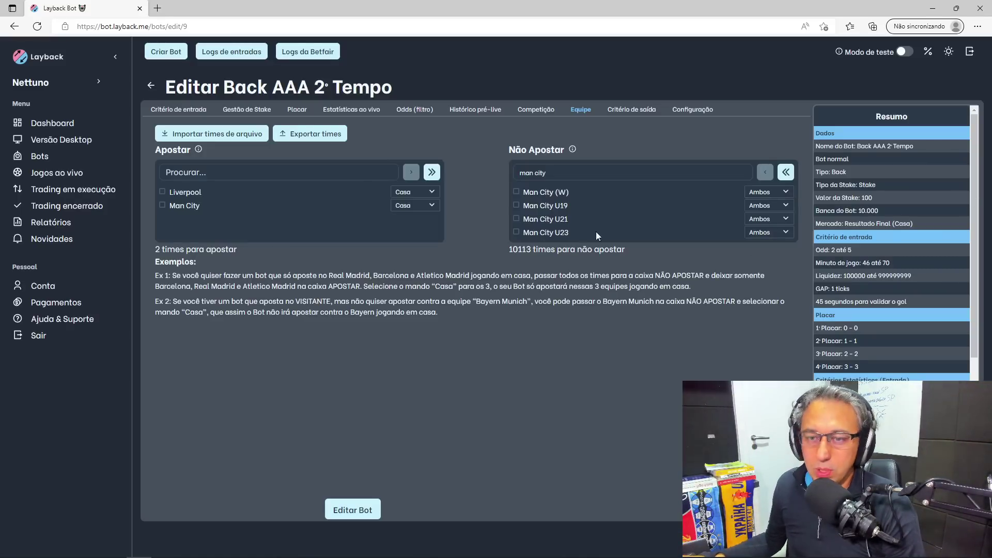
Find Benfica among the excluded teams and move it to the Apostar list as Casa only
{"action": "type", "text": "benfica"}
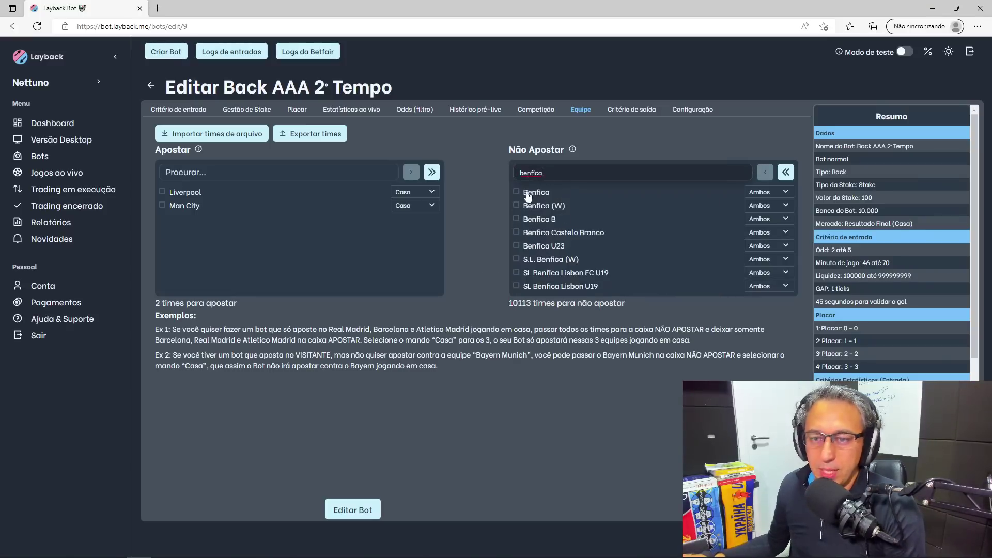
{"action": "left_click", "coordinate": [517, 192]}
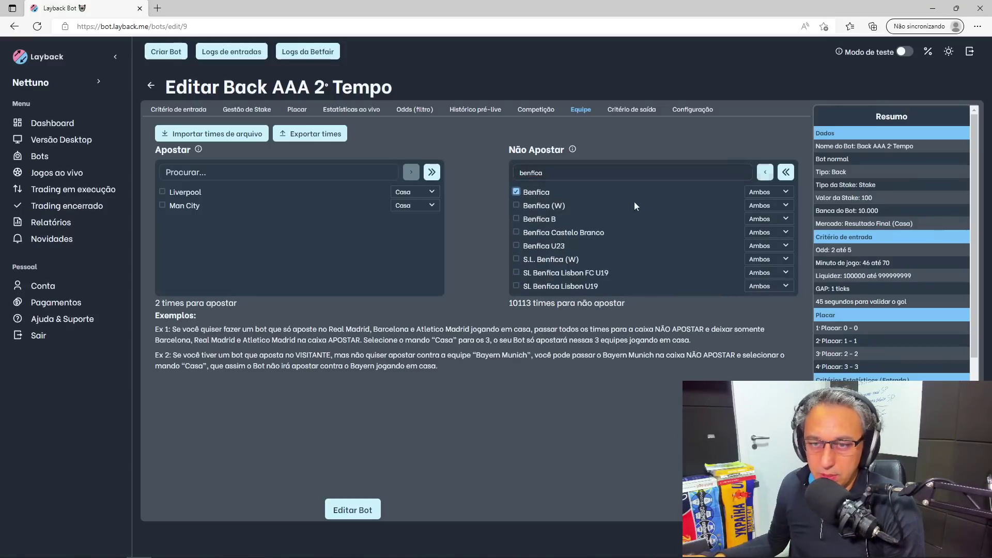
{"action": "left_click", "coordinate": [767, 193]}
{"action": "left_click", "coordinate": [761, 212]}
{"action": "left_click", "coordinate": [765, 172]}
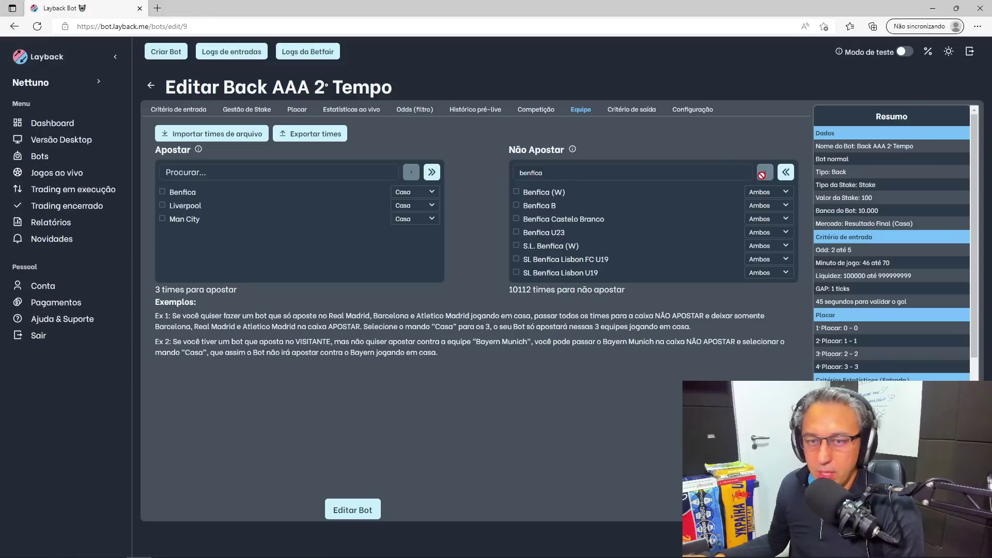
Search the excluded teams for "porto" and move Porto to the Apostar list with the Casa condition
{"action": "left_click_drag", "start_coordinate": [548, 173], "coordinate": [513, 178]}
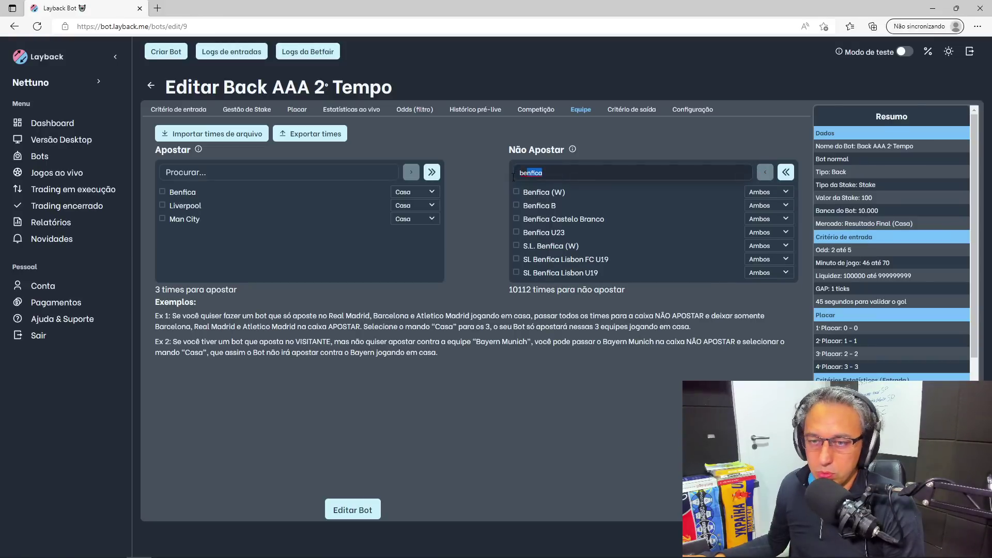
{"action": "type", "text": "porto"}
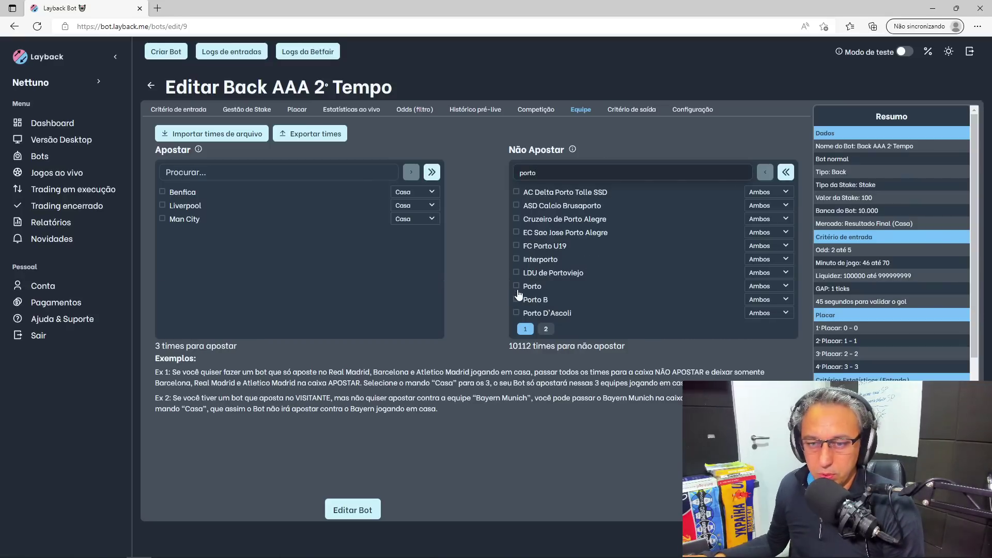
{"action": "left_click", "coordinate": [516, 288]}
{"action": "left_click", "coordinate": [763, 288]}
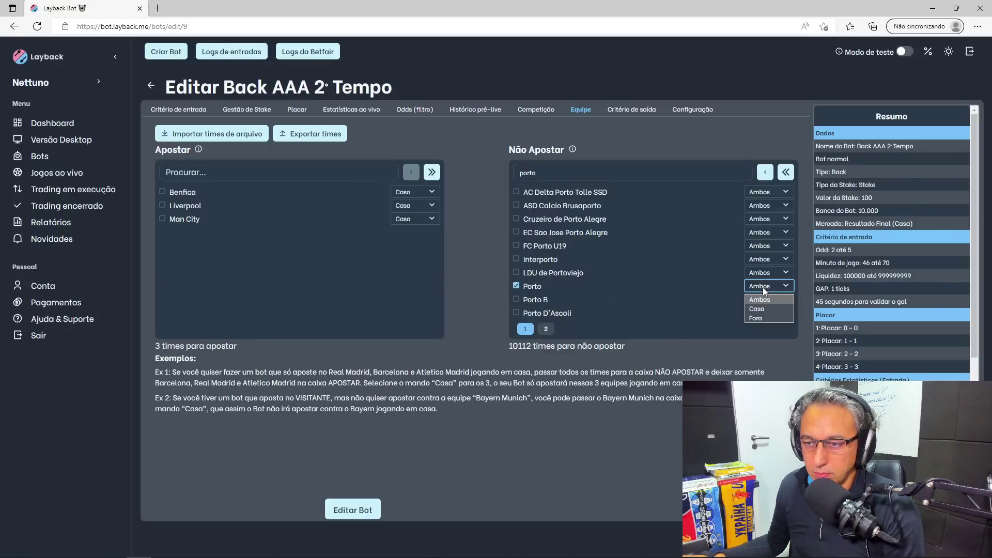
{"action": "left_click", "coordinate": [759, 309]}
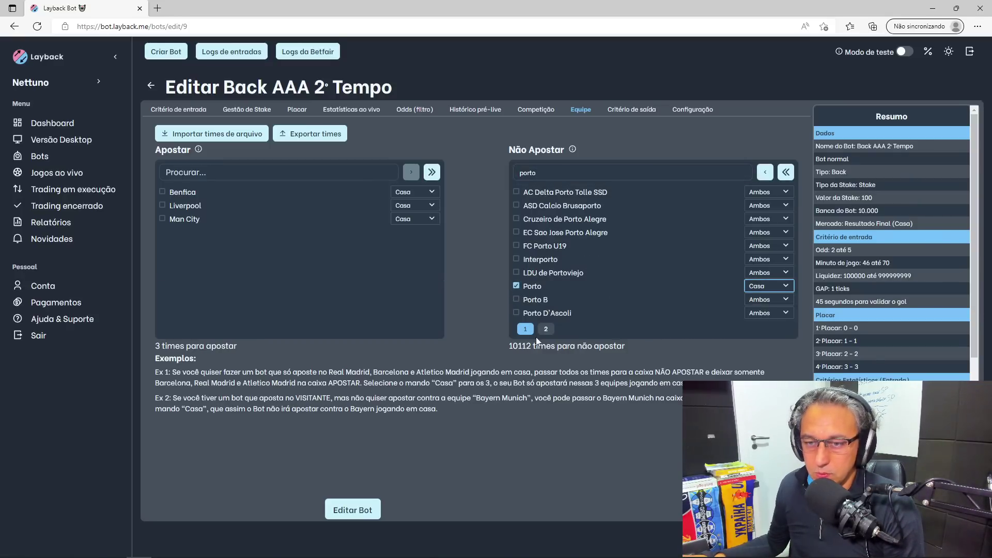
{"action": "left_click", "coordinate": [765, 173]}
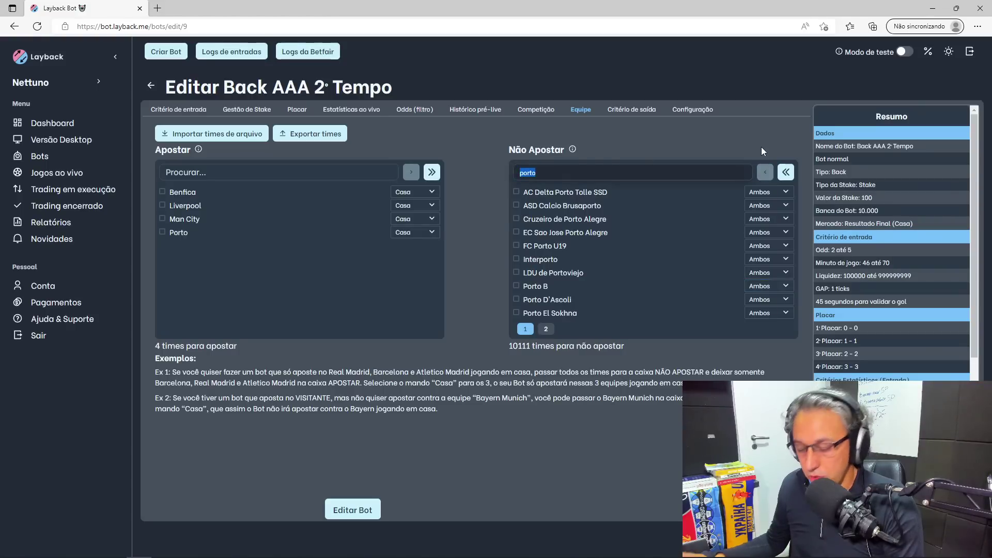
Search the Não Apostar teams for "sporting" and transfer Sporting Lisbon to the Apostar list, set to Casa
{"action": "type", "text": "sporting"}
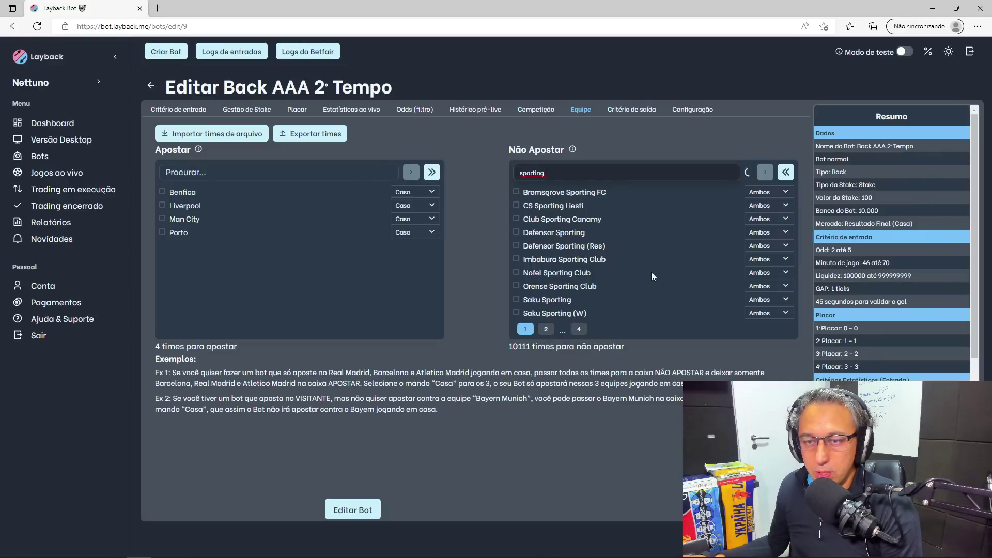
{"action": "left_click", "coordinate": [546, 329]}
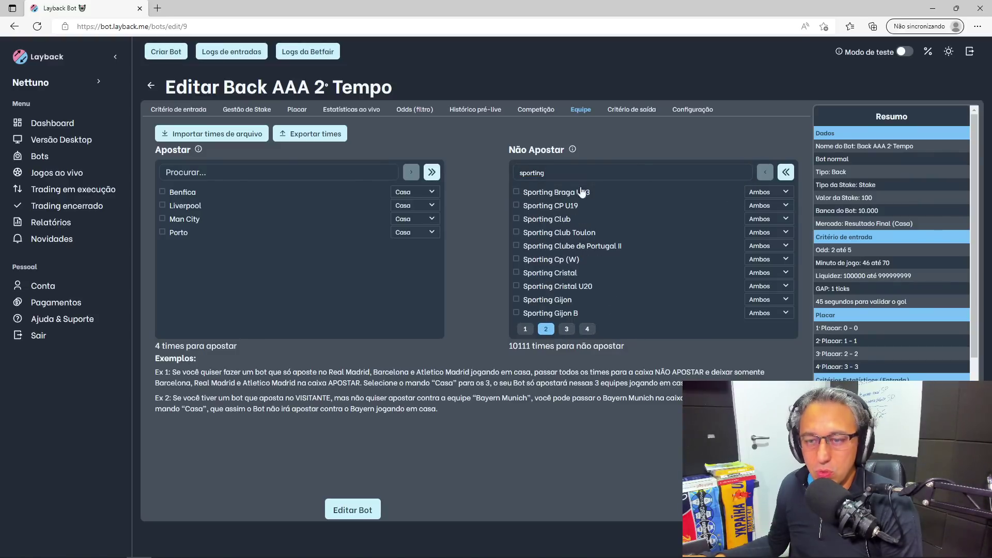
{"action": "left_click", "coordinate": [569, 331]}
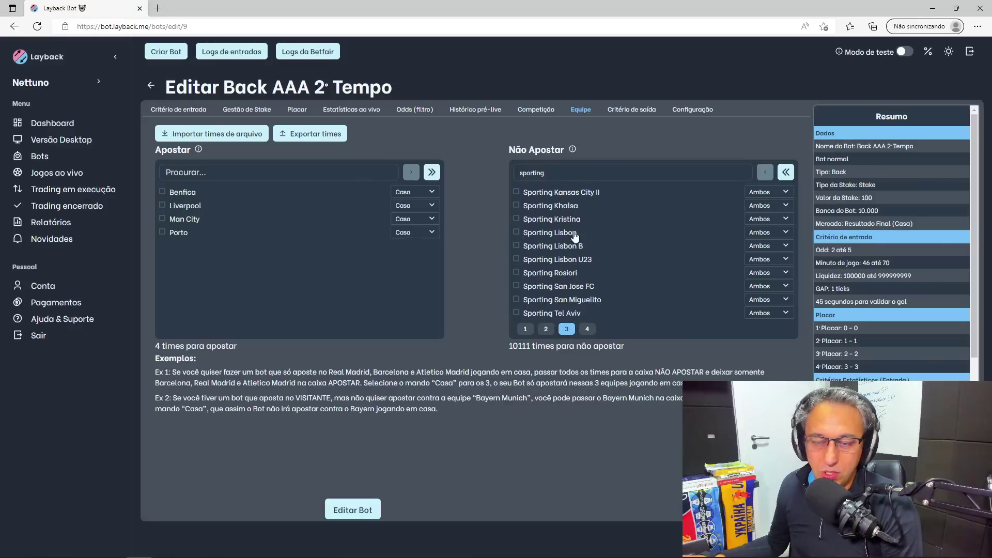
{"action": "left_click", "coordinate": [546, 328]}
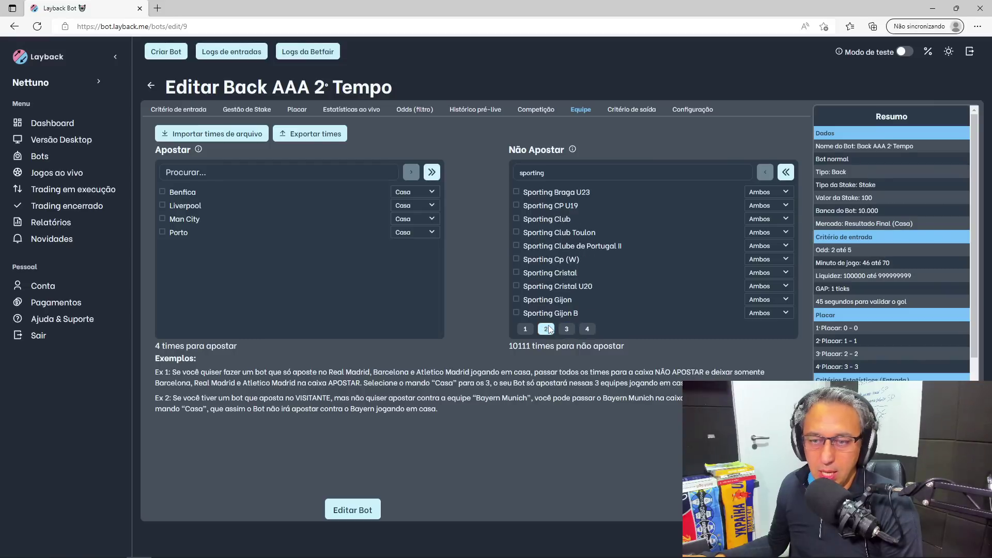
{"action": "left_click", "coordinate": [587, 328]}
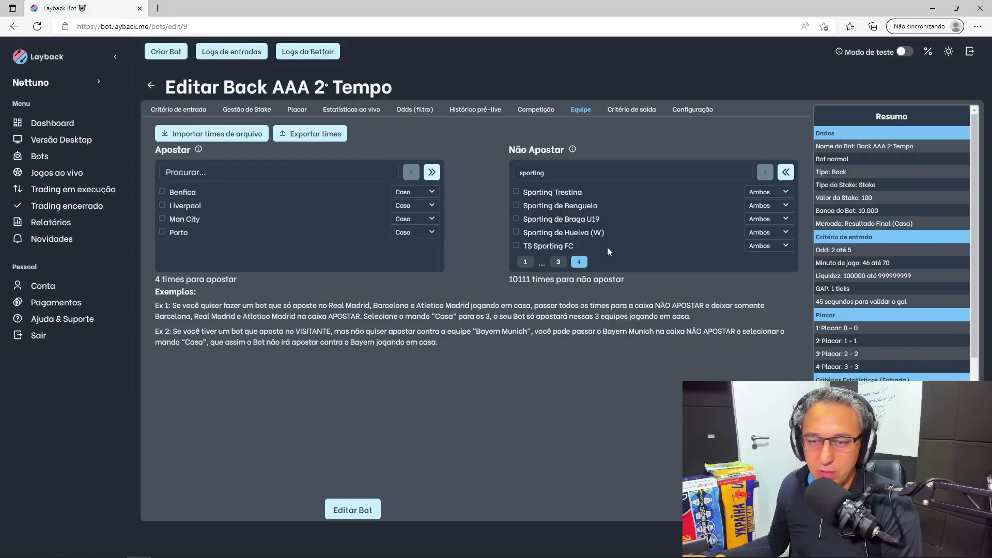
{"action": "left_click", "coordinate": [558, 261]}
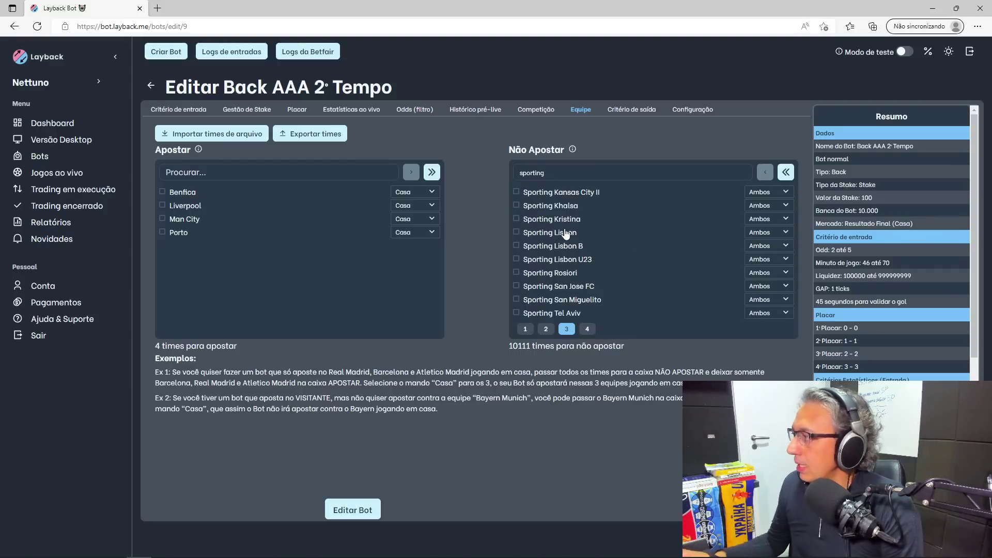
{"action": "left_click", "coordinate": [518, 234]}
{"action": "left_click", "coordinate": [767, 233]}
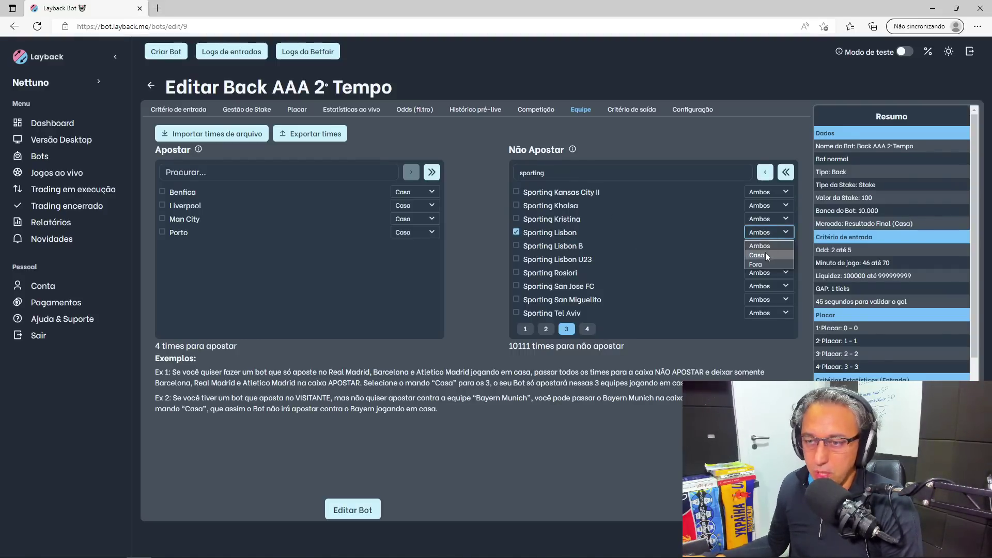
{"action": "left_click", "coordinate": [767, 174]}
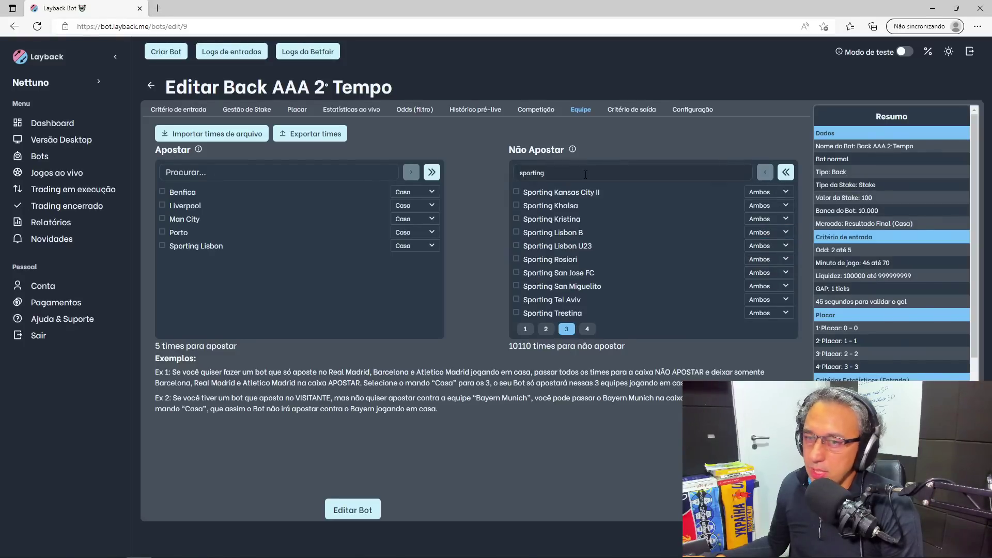
Search the excluded teams for "paris" and move Paris St-G to the Apostar list, restricted to Casa
{"action": "left_click_drag", "start_coordinate": [586, 174], "coordinate": [467, 171]}
{"action": "type", "text": "po"}
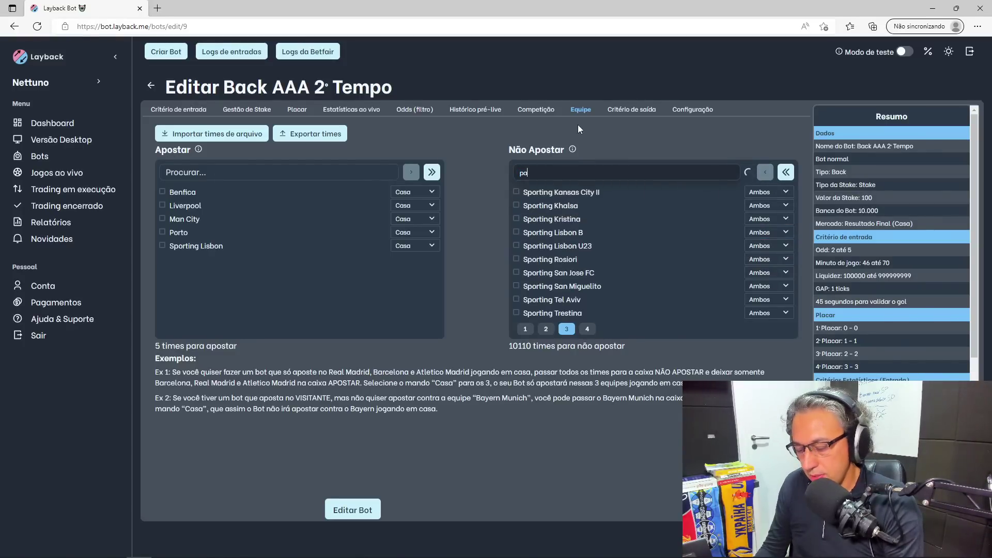
{"action": "type", "text": "ris"}
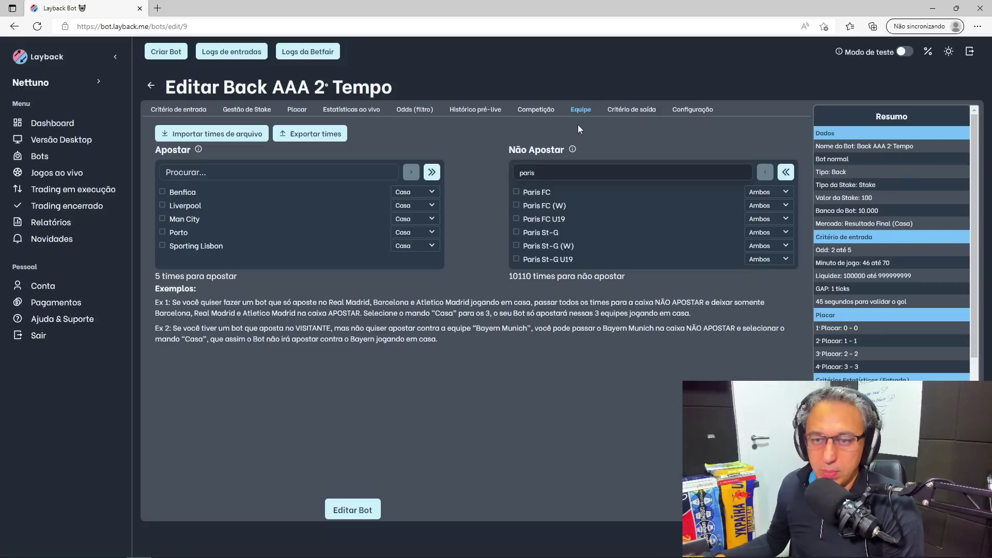
{"action": "left_click", "coordinate": [517, 233]}
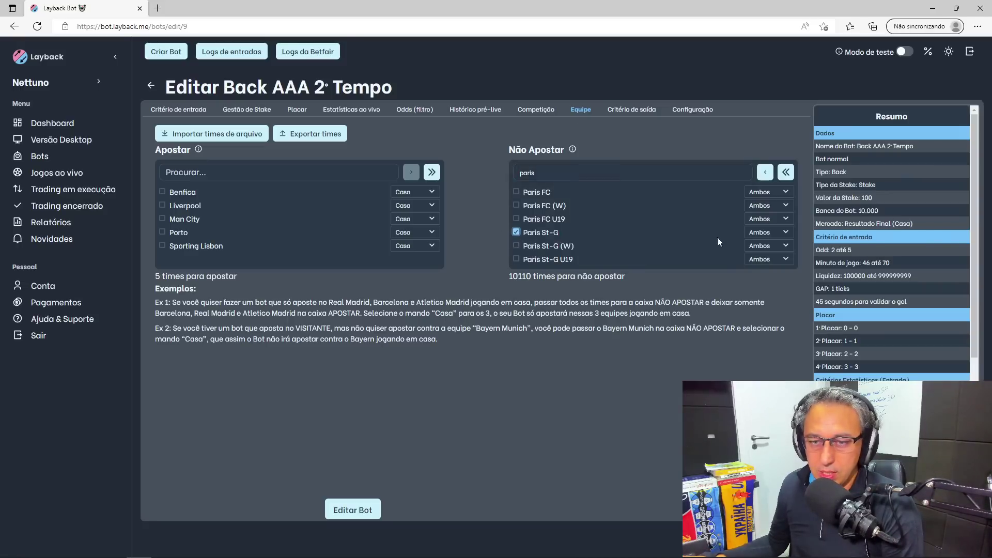
{"action": "left_click", "coordinate": [764, 231]}
{"action": "left_click", "coordinate": [758, 254]}
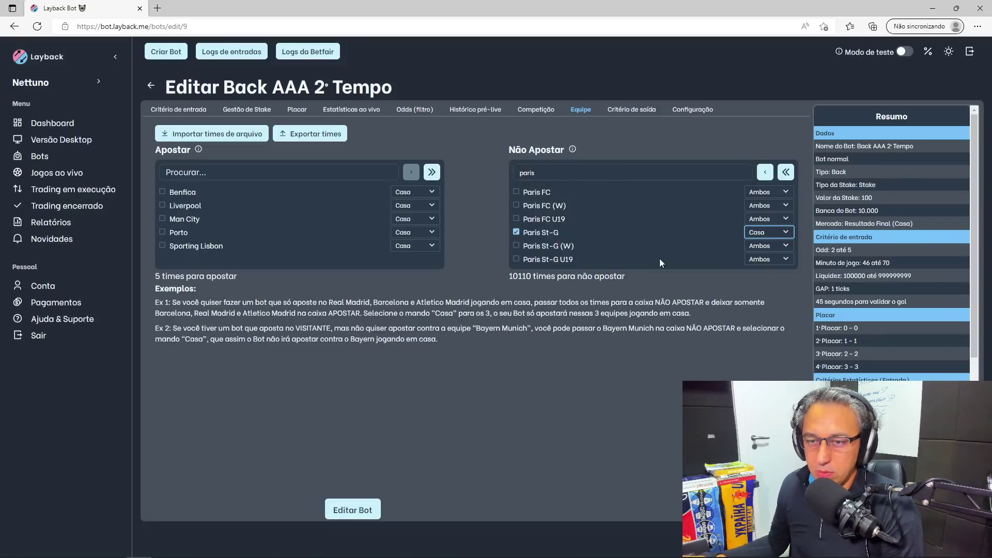
{"action": "left_click", "coordinate": [765, 173]}
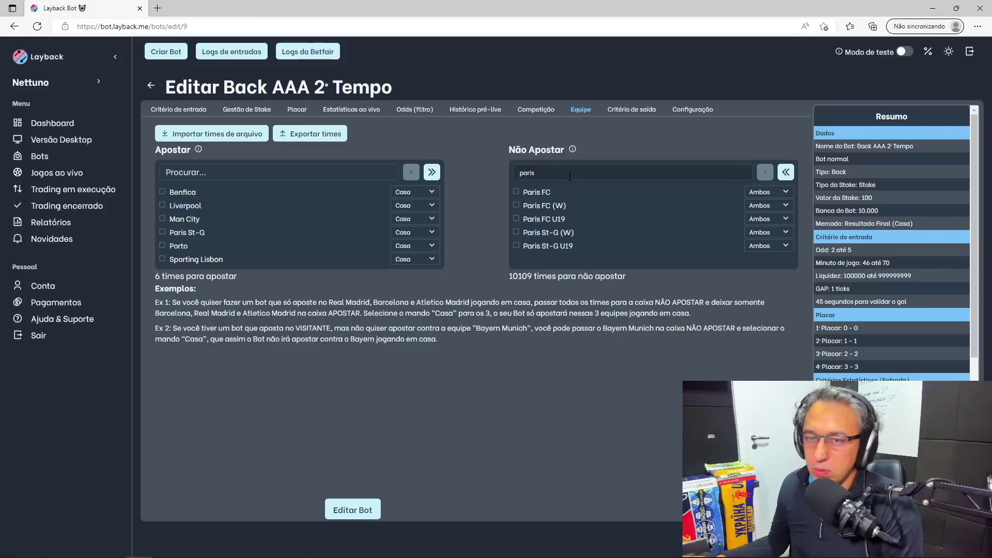
Search the excluded teams for "marsei" and allow betting on Marseille only as Casa in the Apostar list
{"action": "double_click", "coordinate": [527, 173]}
{"action": "type", "text": "md"}
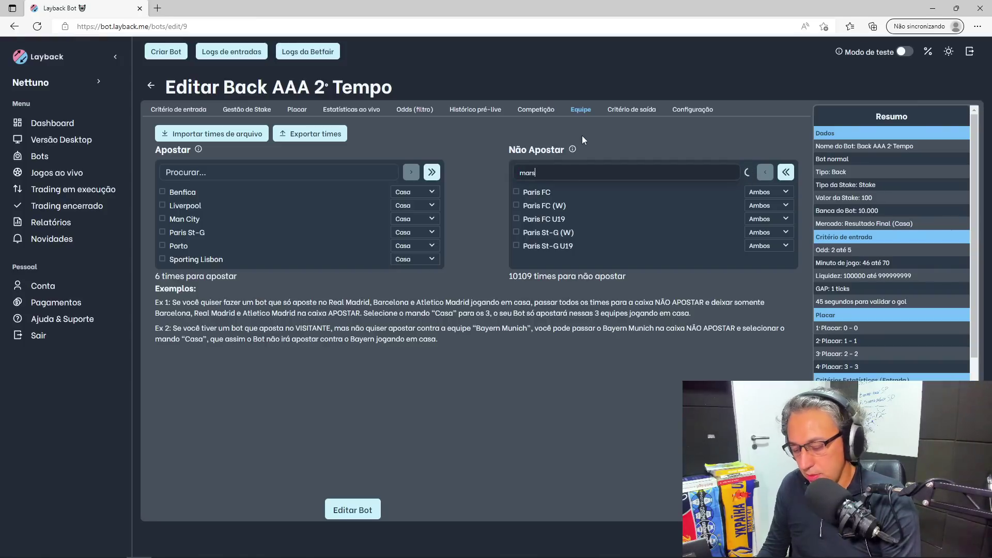
{"action": "type", "text": "rsei"}
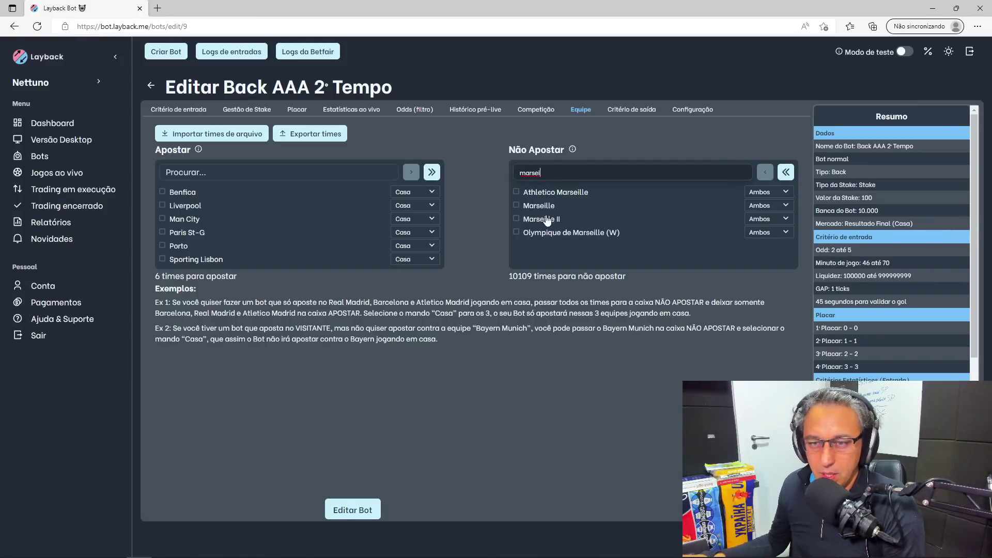
{"action": "left_click", "coordinate": [517, 205]}
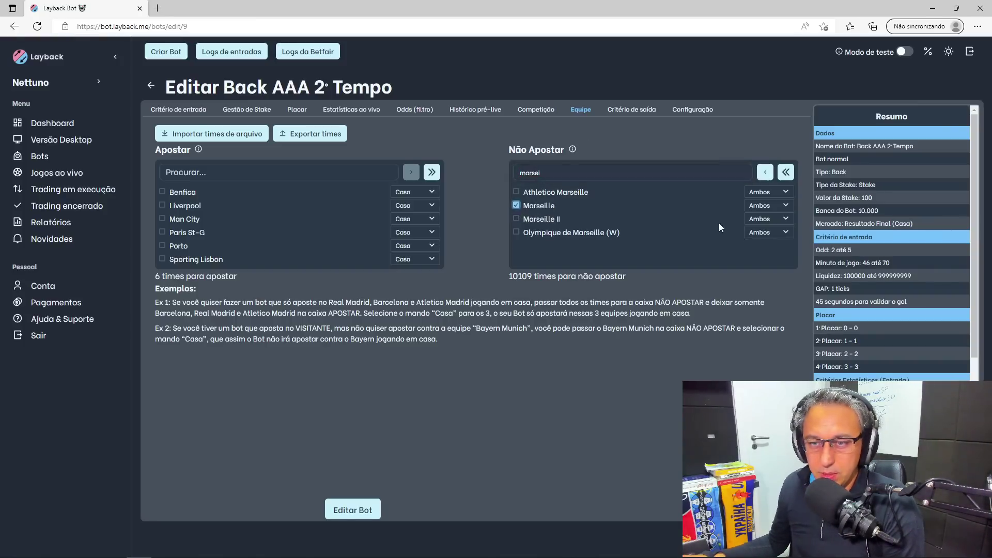
{"action": "left_click", "coordinate": [761, 208]}
{"action": "left_click", "coordinate": [758, 228]}
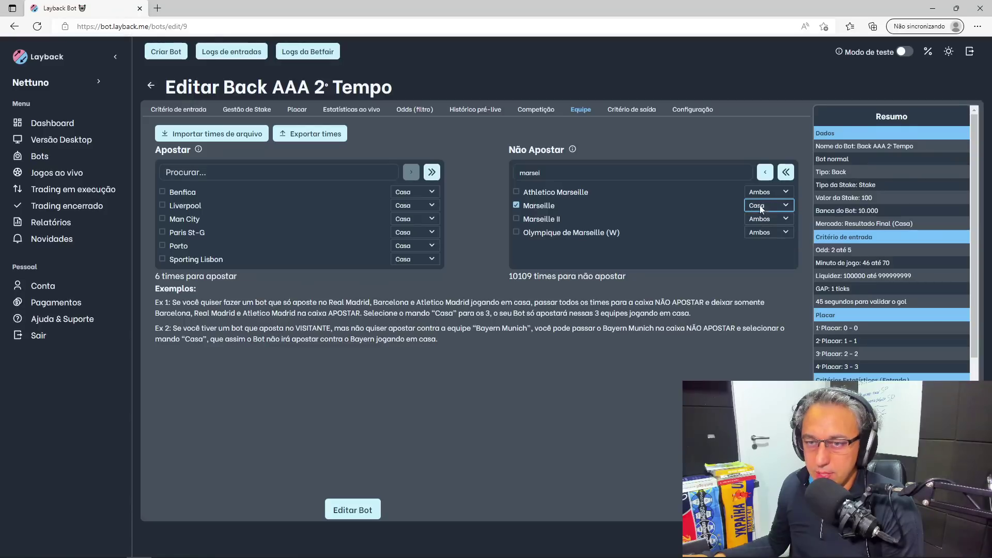
{"action": "left_click", "coordinate": [765, 171]}
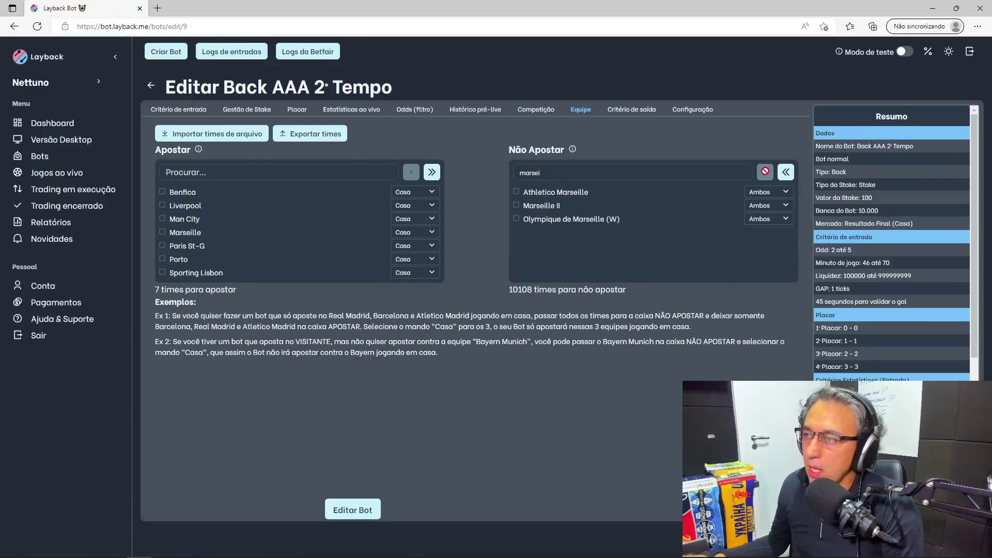
Search the excluded teams for "real mad" and move Real Madrid to the Apostar list, set to Casa
{"action": "left_click", "coordinate": [691, 181]}
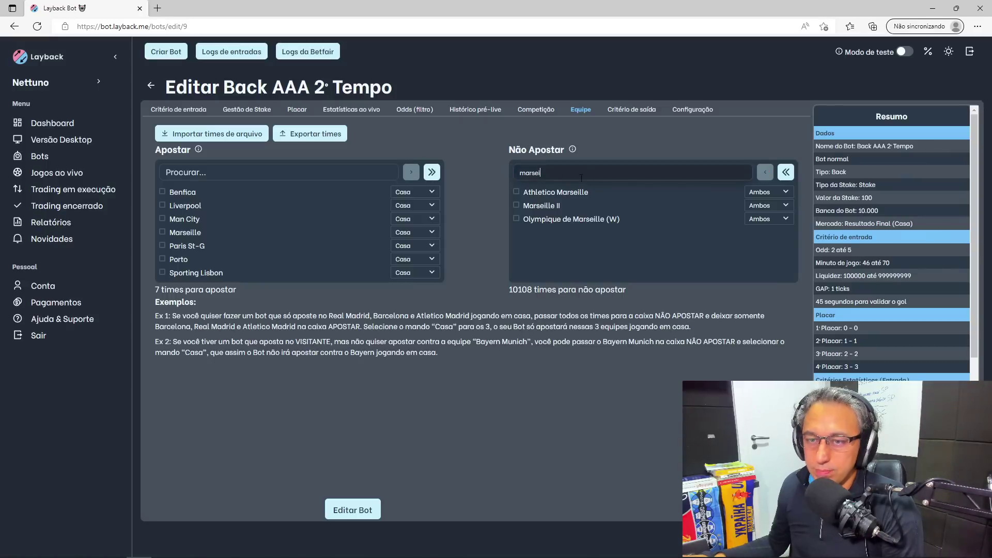
{"action": "key", "text": "ctrl+a"}
{"action": "type", "text": "real mad"}
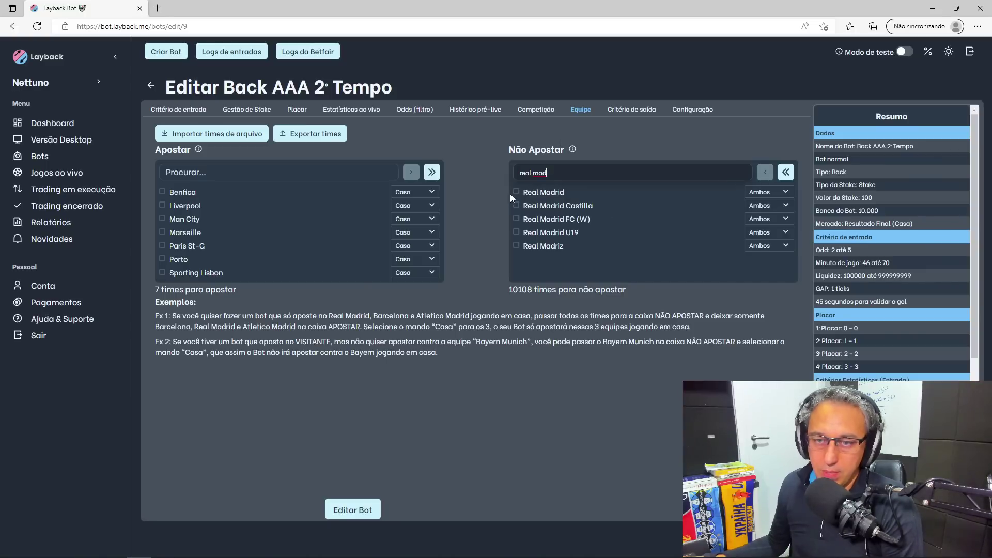
{"action": "left_click", "coordinate": [516, 193]}
{"action": "left_click", "coordinate": [768, 193]}
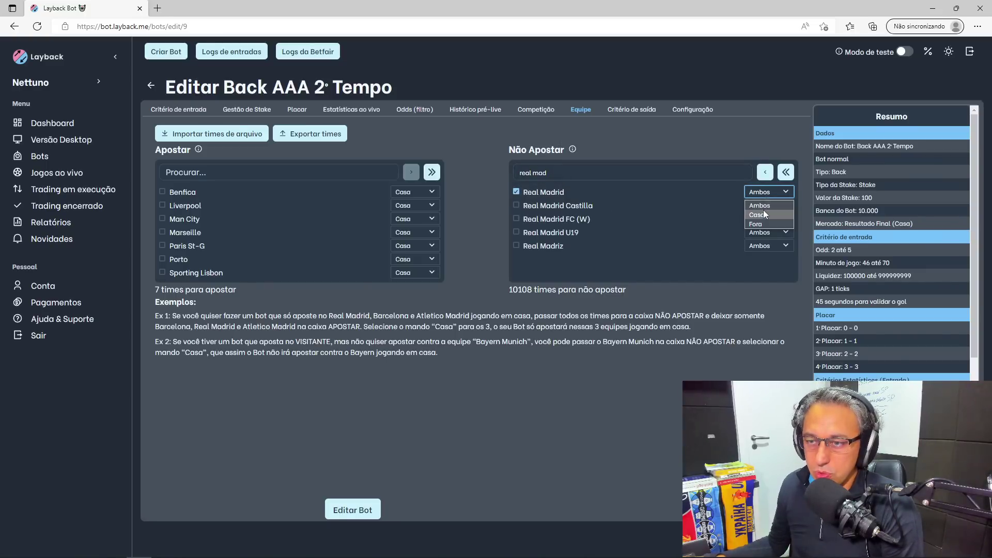
{"action": "left_click", "coordinate": [764, 214]}
{"action": "left_click", "coordinate": [765, 172]}
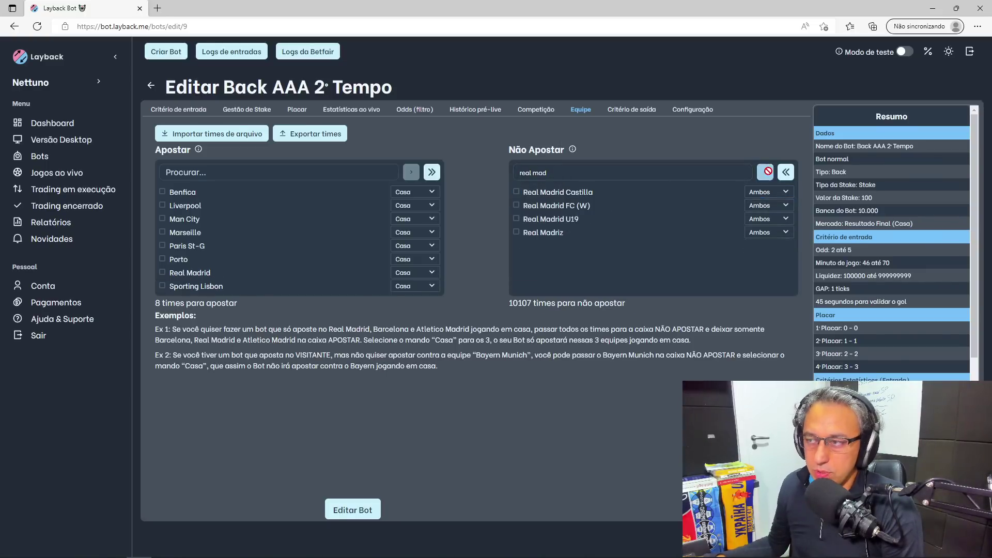
Search the Não Apostar teams for "barcelo" and move Barcelona to the Apostar list, set to Casa
{"action": "triple_click", "coordinate": [564, 171]}
{"action": "type", "text": "barcel"}
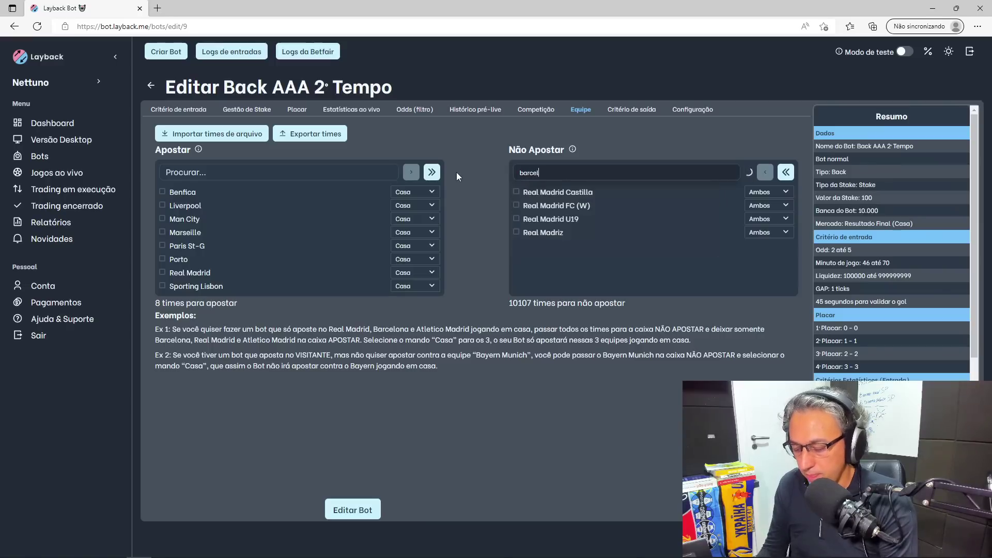
{"action": "type", "text": "o"}
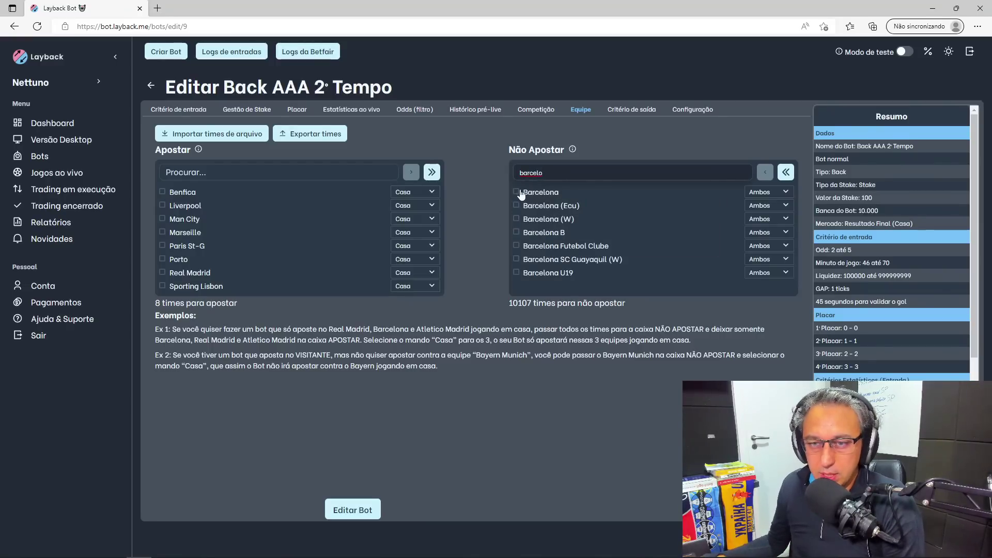
{"action": "left_click", "coordinate": [520, 192]}
{"action": "left_click", "coordinate": [767, 191]}
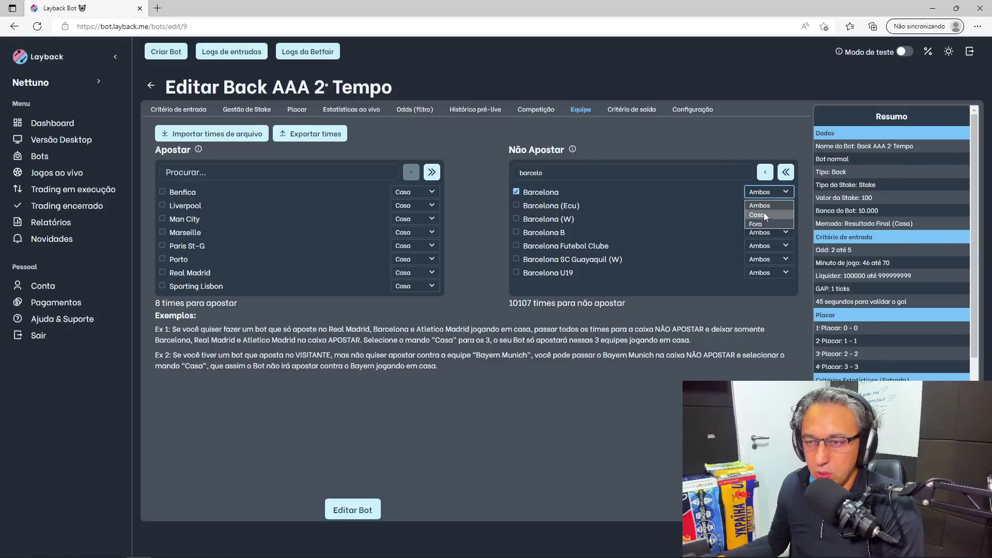
{"action": "left_click", "coordinate": [766, 173]}
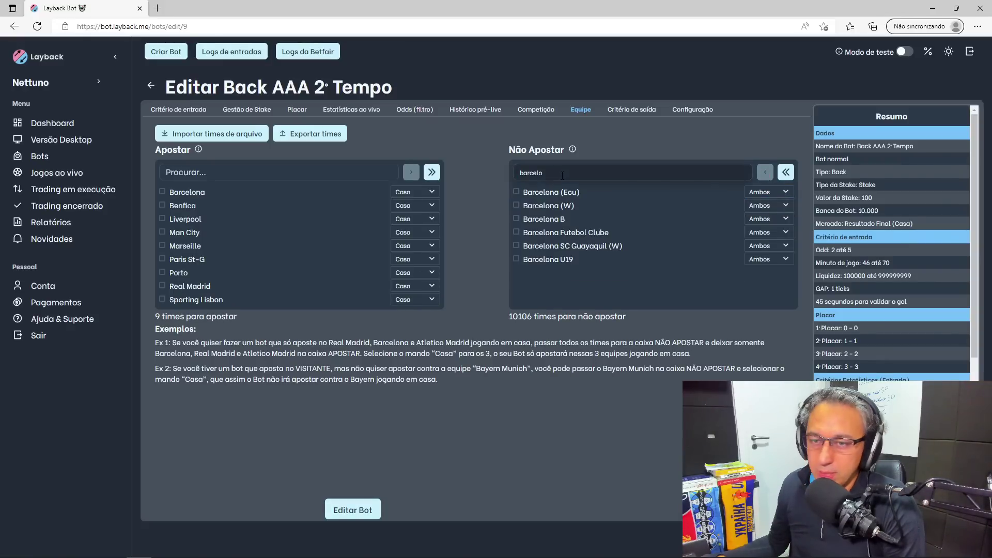
Search the excluded teams for "juvent", look through the result pages, and move CA Juventus to the Apostar list as Casa
{"action": "left_click_drag", "start_coordinate": [548, 172], "coordinate": [482, 174]}
{"action": "type", "text": "juv"}
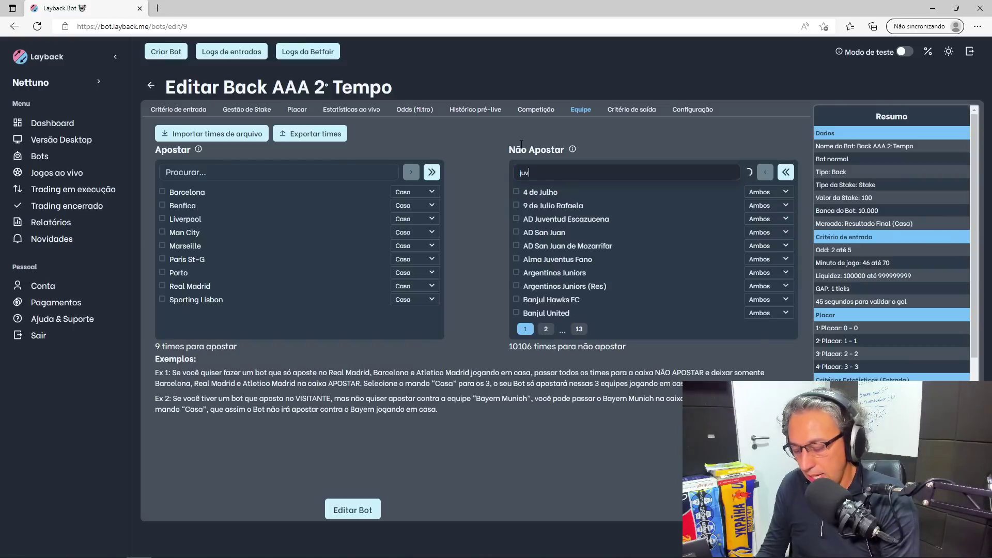
{"action": "type", "text": "ent"}
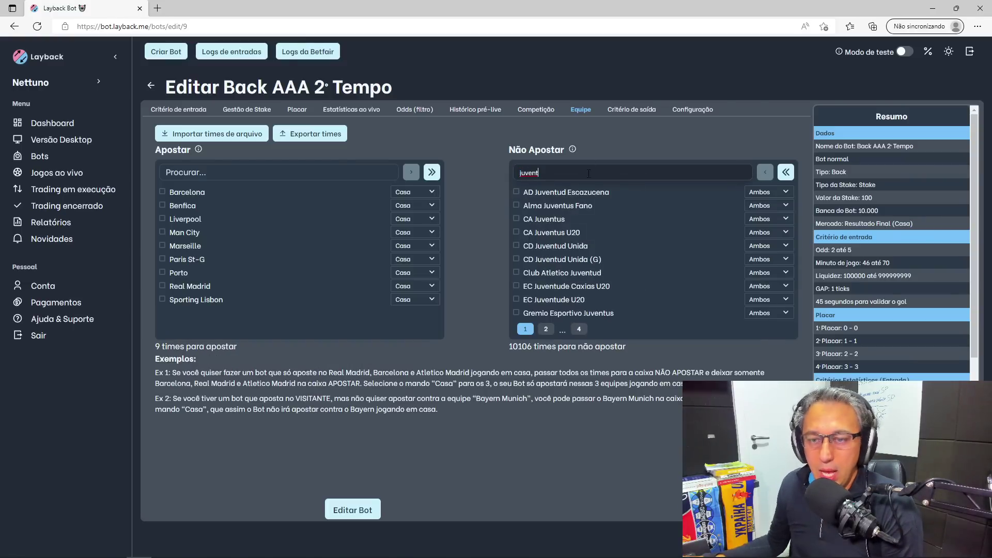
{"action": "left_click", "coordinate": [546, 329]}
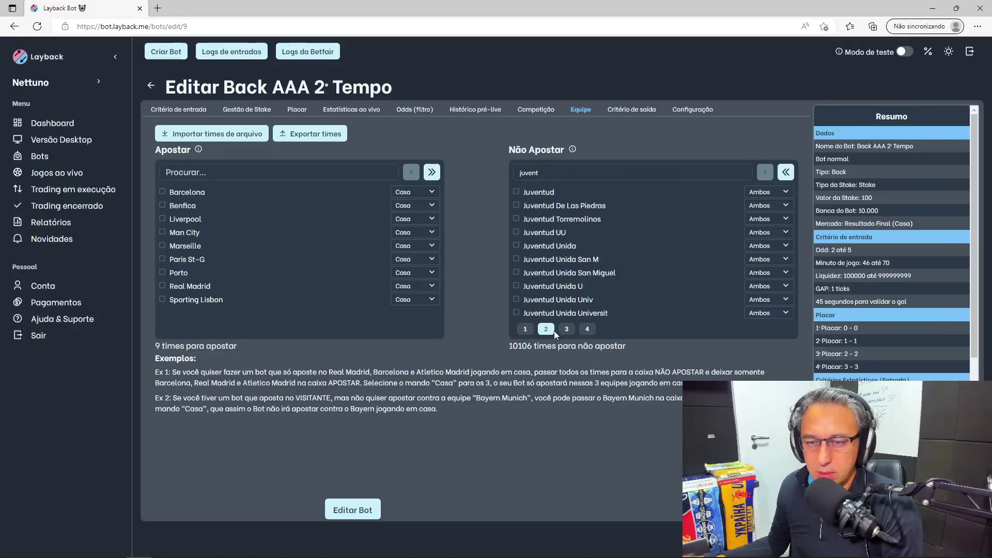
{"action": "left_click", "coordinate": [565, 329]}
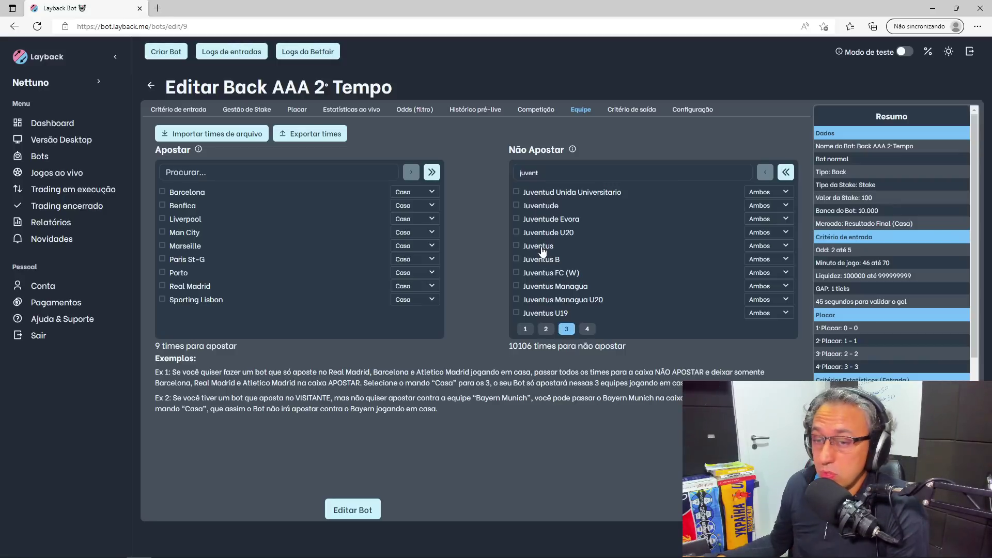
{"action": "left_click", "coordinate": [588, 329]}
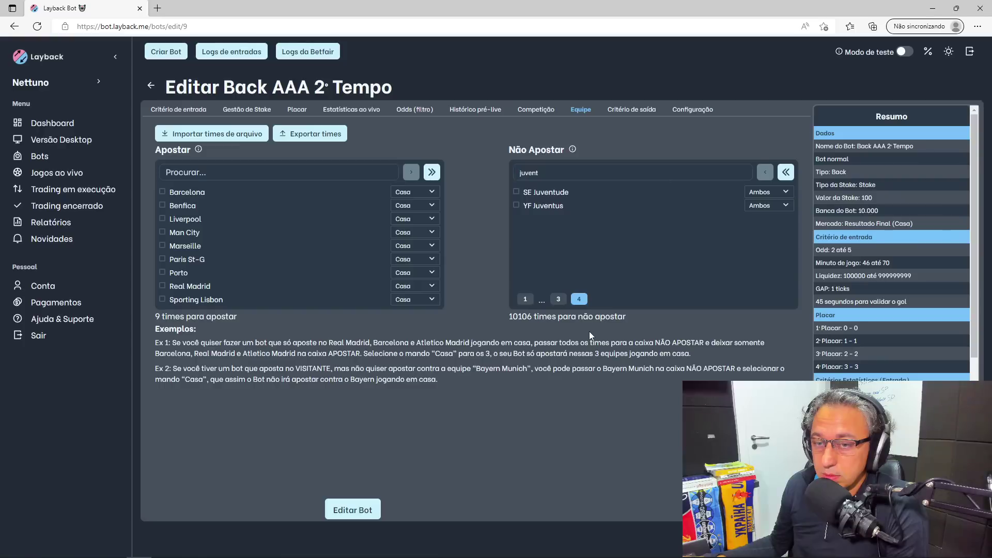
{"action": "left_click", "coordinate": [525, 302]}
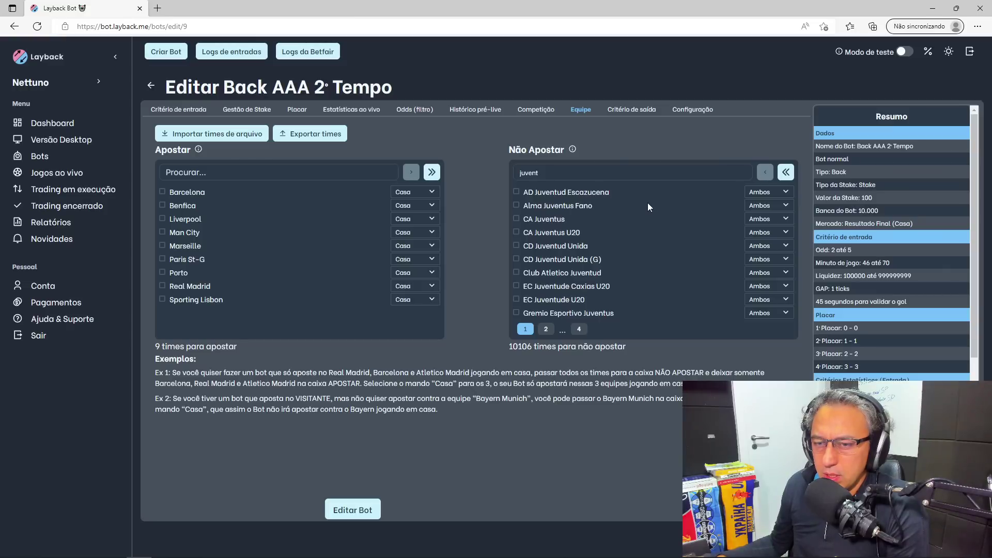
{"action": "left_click", "coordinate": [516, 219]}
{"action": "left_click", "coordinate": [757, 219]}
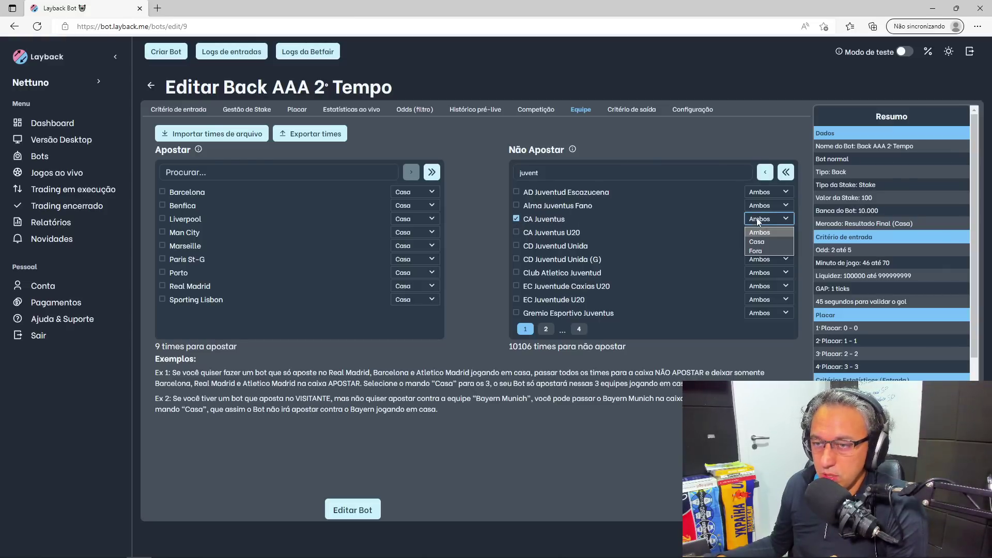
{"action": "left_click", "coordinate": [758, 241]}
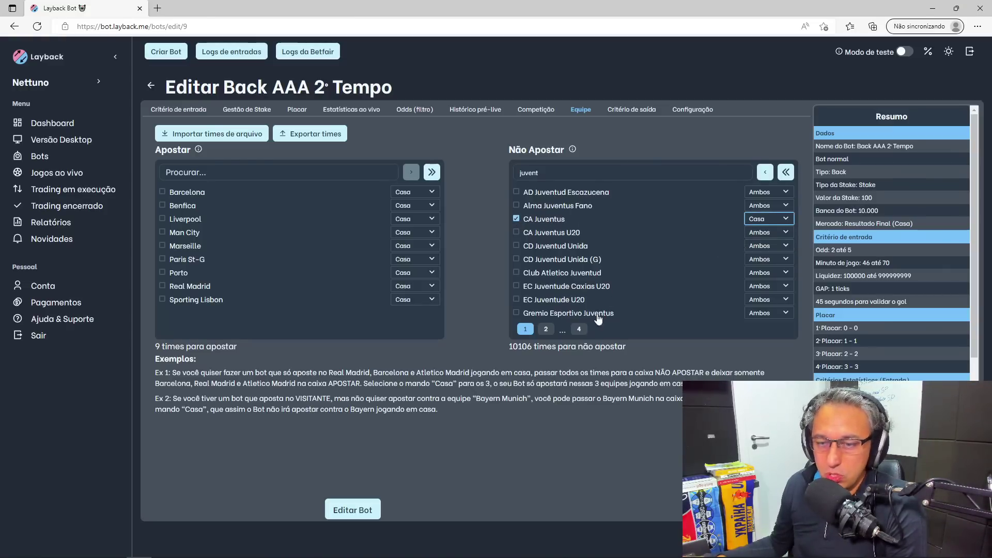
{"action": "left_click", "coordinate": [764, 171]}
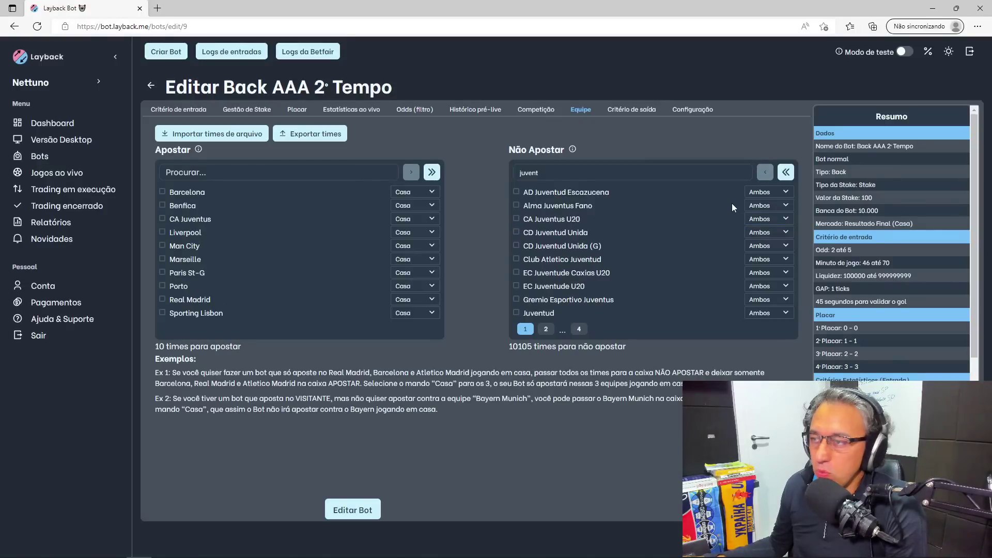
Search the excluded teams for "milan" and move AC Milan to the Apostar list, restricted to Casa
{"action": "left_click_drag", "start_coordinate": [547, 173], "coordinate": [517, 157]}
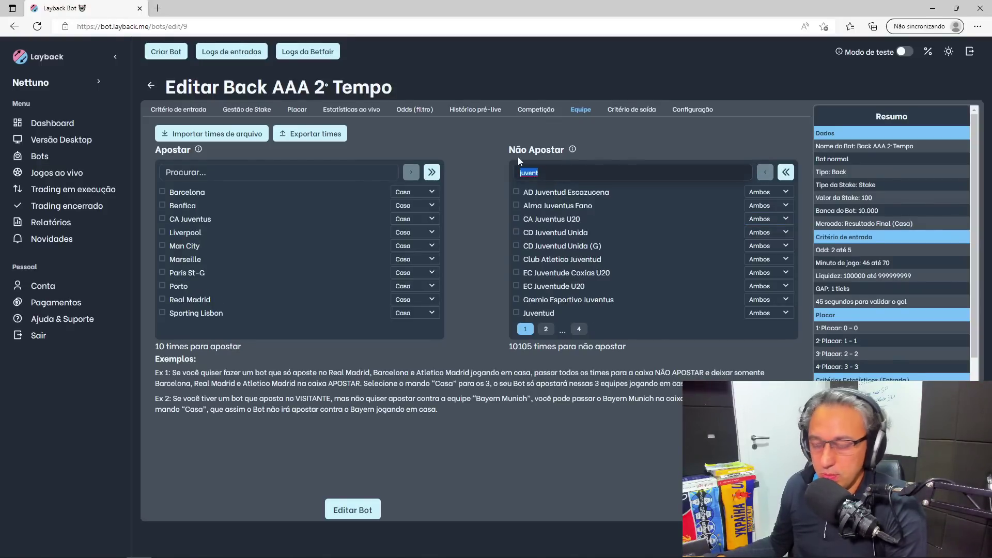
{"action": "type", "text": "milan"}
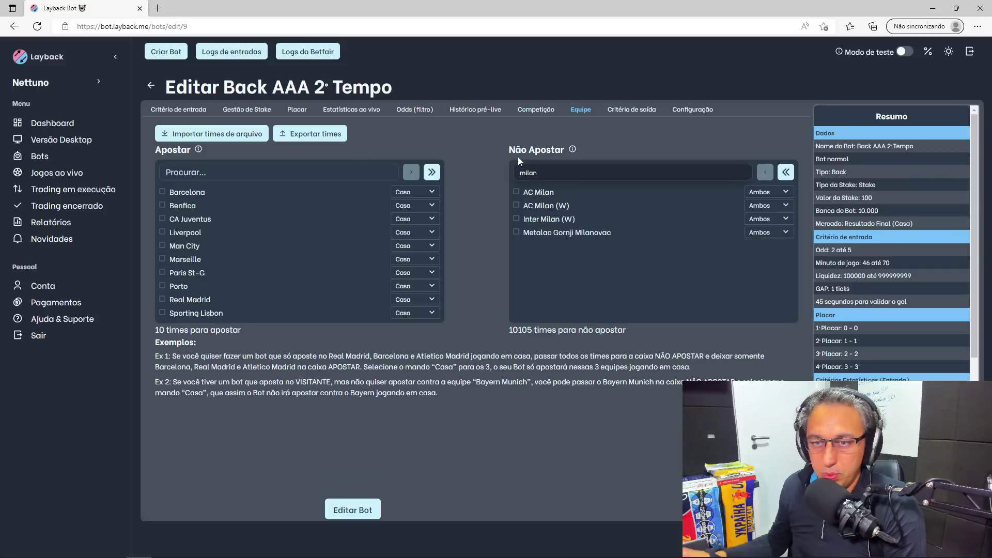
{"action": "left_click", "coordinate": [516, 193]}
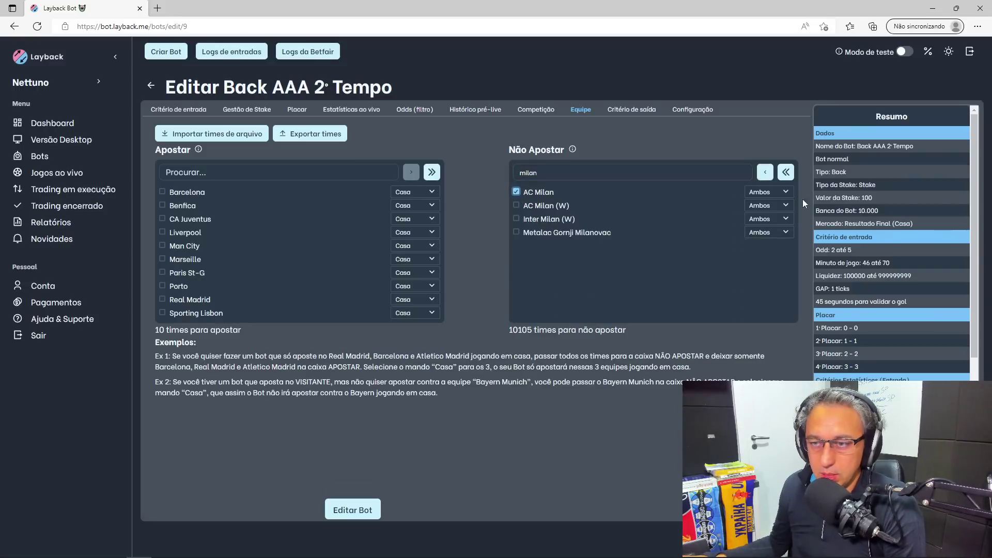
{"action": "left_click", "coordinate": [768, 192]}
{"action": "left_click", "coordinate": [764, 210]}
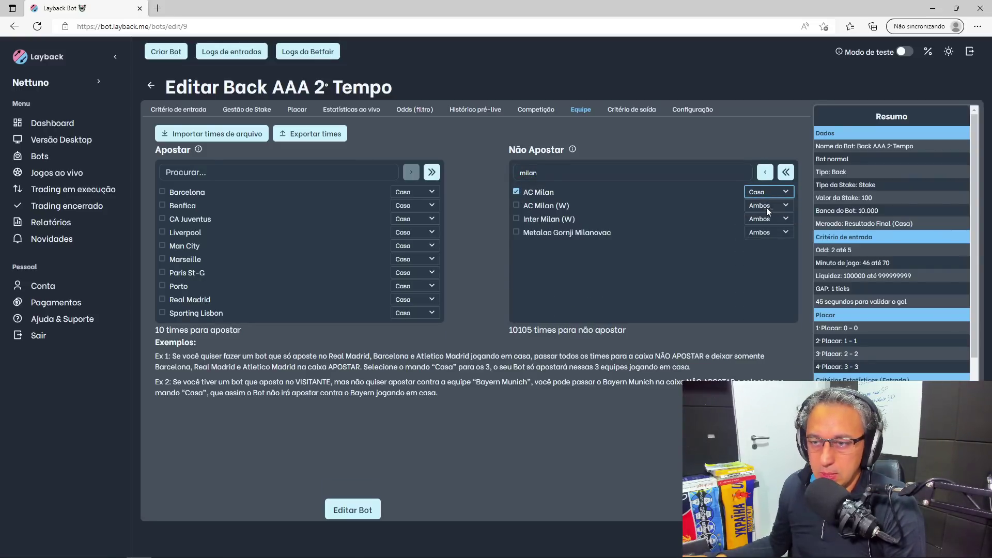
{"action": "left_click", "coordinate": [764, 172]}
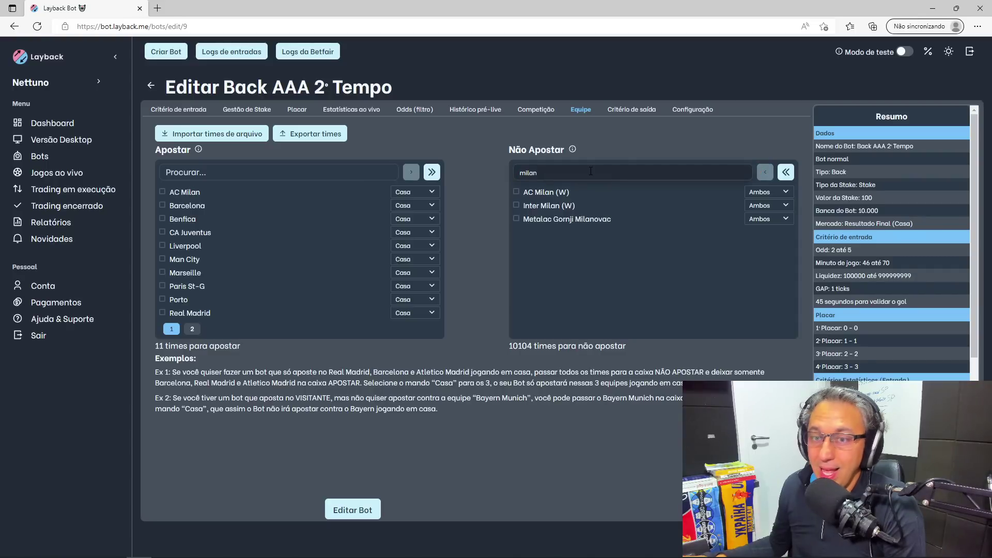
Search the excluded teams for "inter" and move both teams named Inter to the Apostar list, leaving them at Ambos
{"action": "double_click", "coordinate": [528, 173]}
{"action": "type", "text": "inter"}
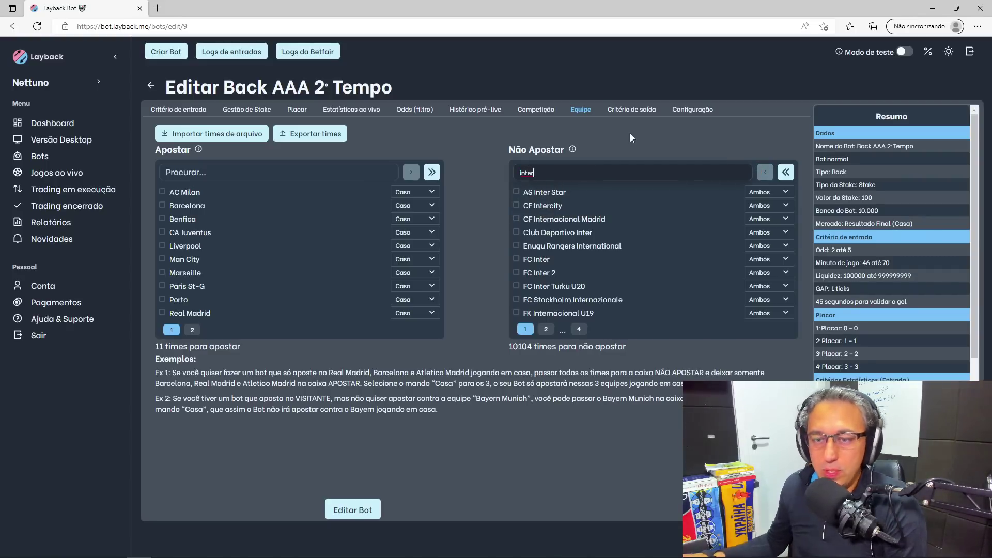
{"action": "left_click", "coordinate": [546, 329]}
{"action": "left_click", "coordinate": [517, 205]}
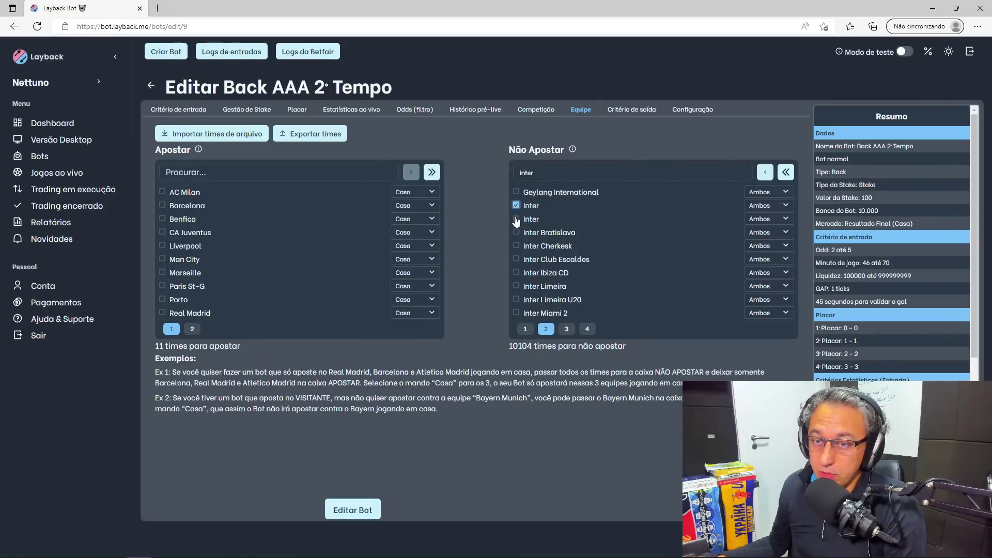
{"action": "left_click", "coordinate": [765, 172]}
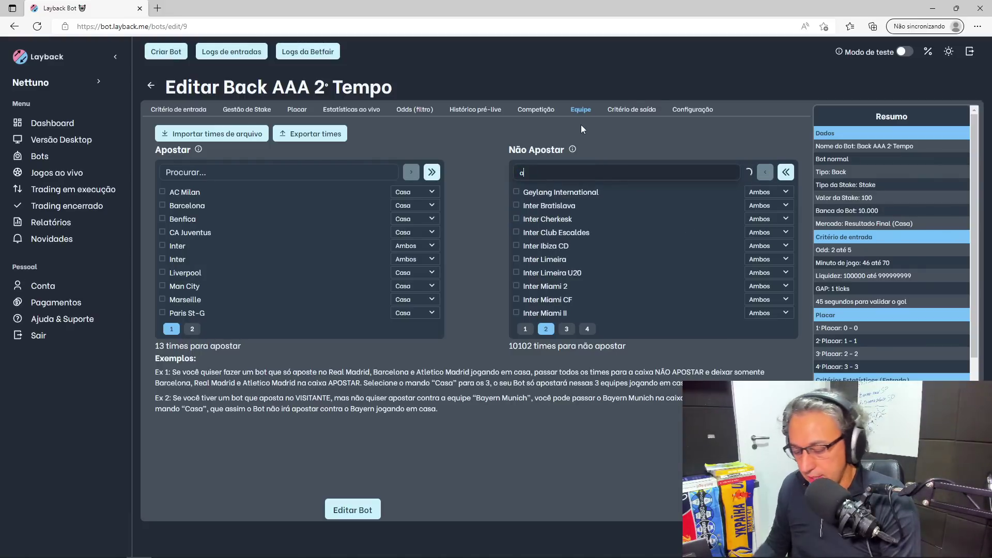
Search the excluded teams for "ajax" and transfer Ajax to the Apostar list, set to Casa
{"action": "type", "text": "ajax"}
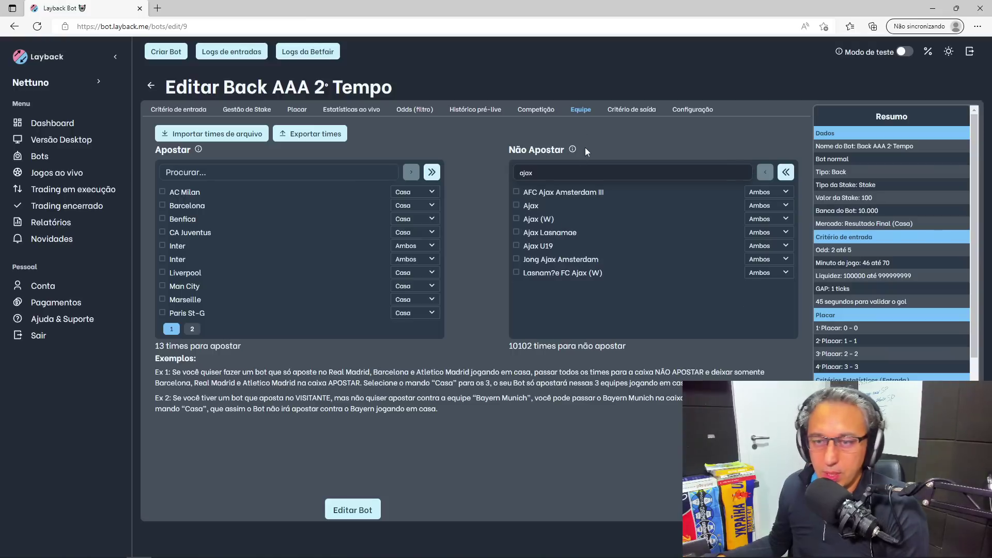
{"action": "left_click", "coordinate": [515, 205]}
{"action": "left_click", "coordinate": [760, 206]}
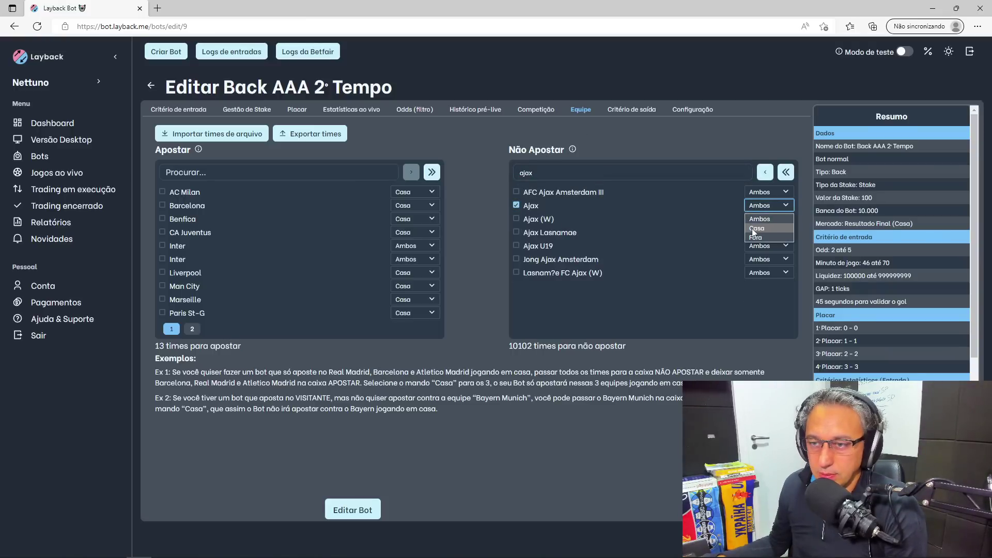
{"action": "left_click", "coordinate": [754, 219]}
{"action": "left_click", "coordinate": [764, 172]}
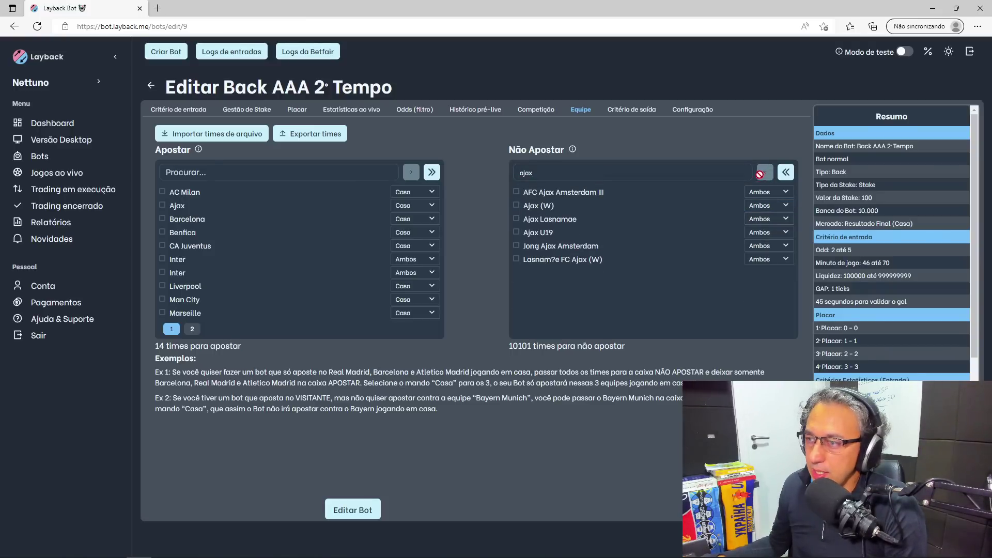
Search the excluded teams for "psv" and allow betting on PSV only as Casa in the Apostar list
{"action": "left_click_drag", "start_coordinate": [547, 173], "coordinate": [463, 175]}
{"action": "type", "text": "psv"}
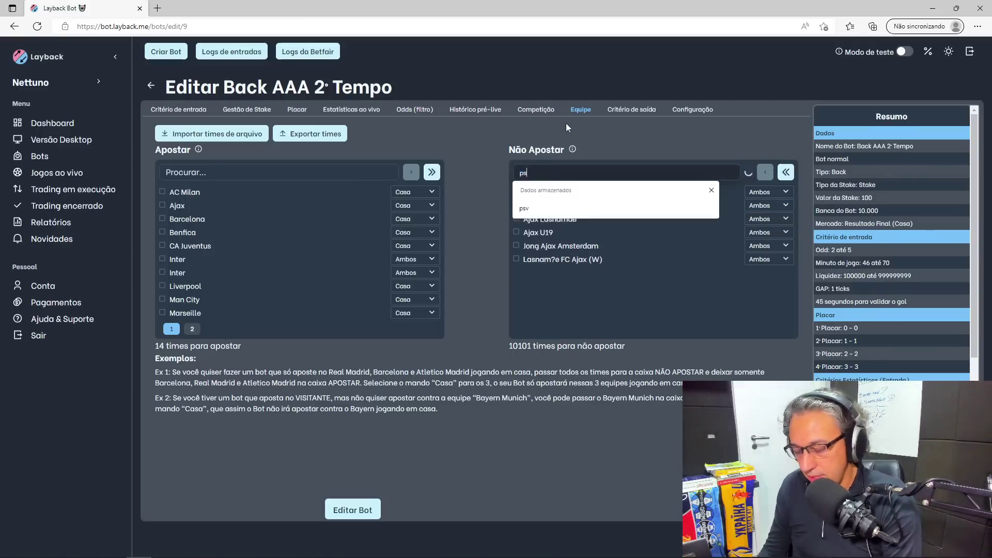
{"action": "left_click", "coordinate": [525, 206]}
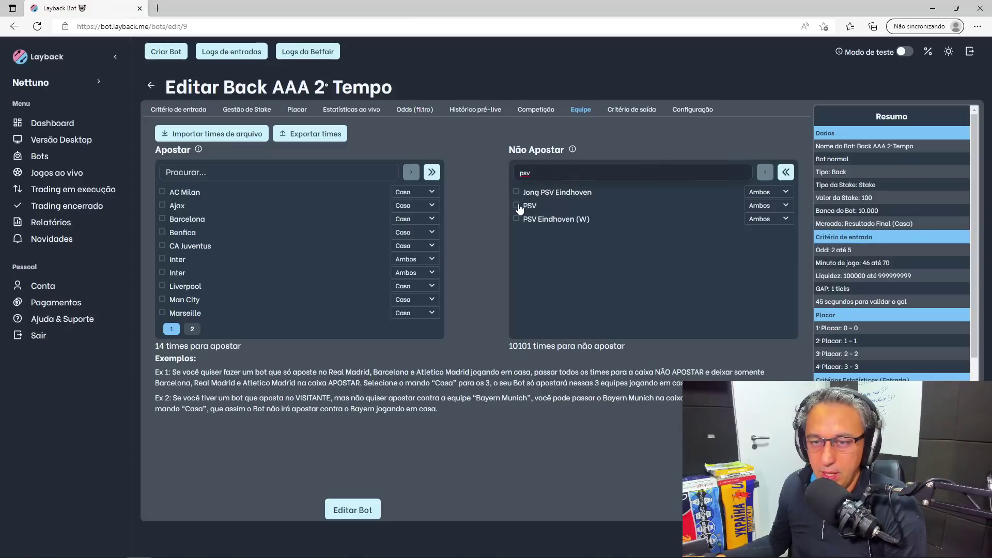
{"action": "left_click", "coordinate": [755, 206]}
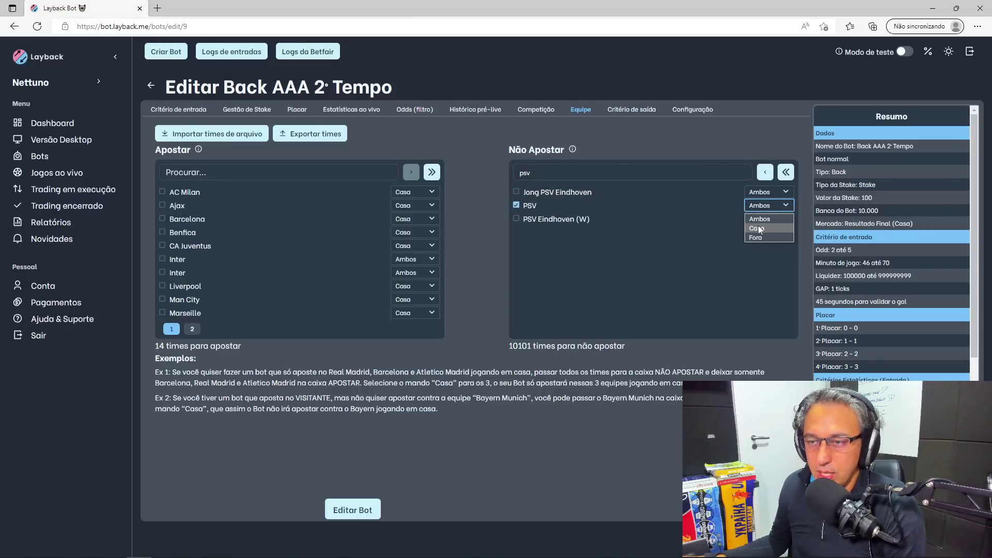
{"action": "left_click", "coordinate": [791, 226]}
{"action": "left_click", "coordinate": [764, 172]}
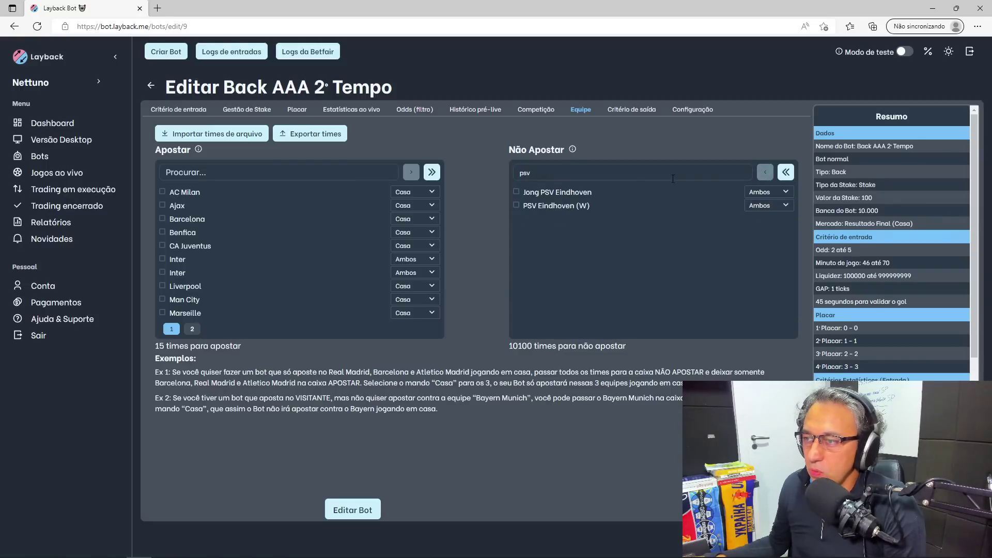
Search the excluded teams for "bayern" and move Bayern Munich to the Apostar list, set to Casa
{"action": "type", "text": "bayern"}
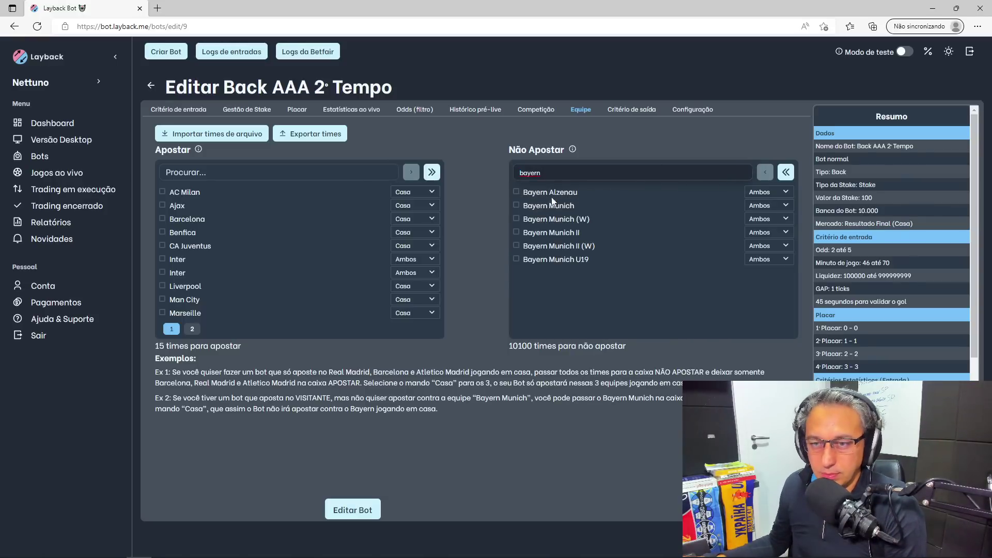
{"action": "left_click", "coordinate": [516, 206]}
{"action": "left_click", "coordinate": [761, 206]}
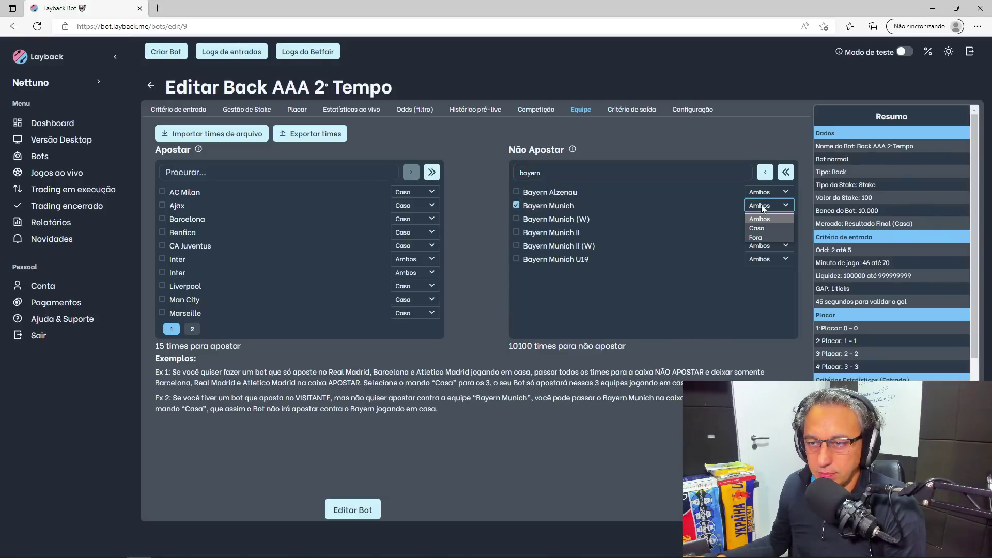
{"action": "left_click", "coordinate": [760, 227]}
{"action": "left_click", "coordinate": [765, 172]}
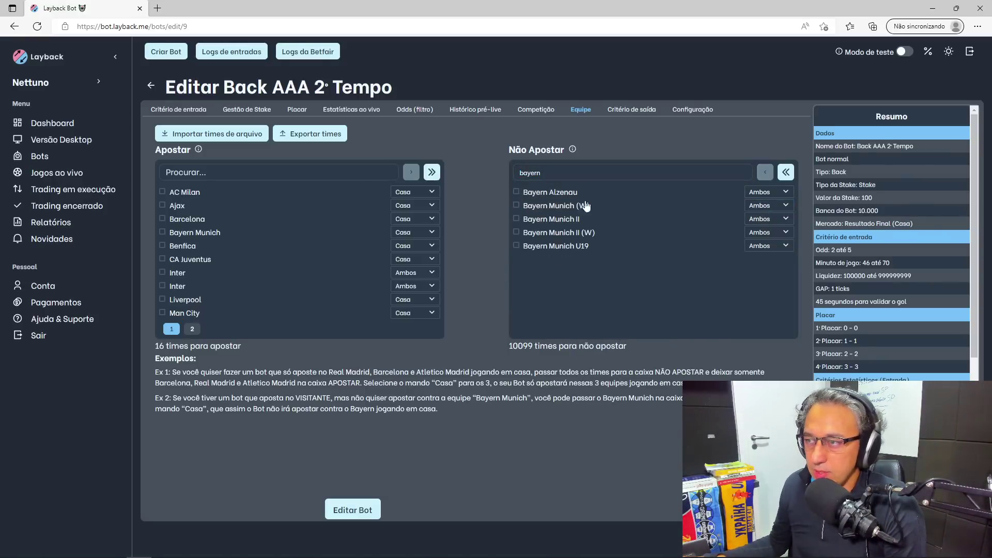
Search the excluded teams for "dortm" and move Dortmund to the Apostar list, restricted to Casa
{"action": "double_click", "coordinate": [553, 175]}
{"action": "type", "text": "dortm"}
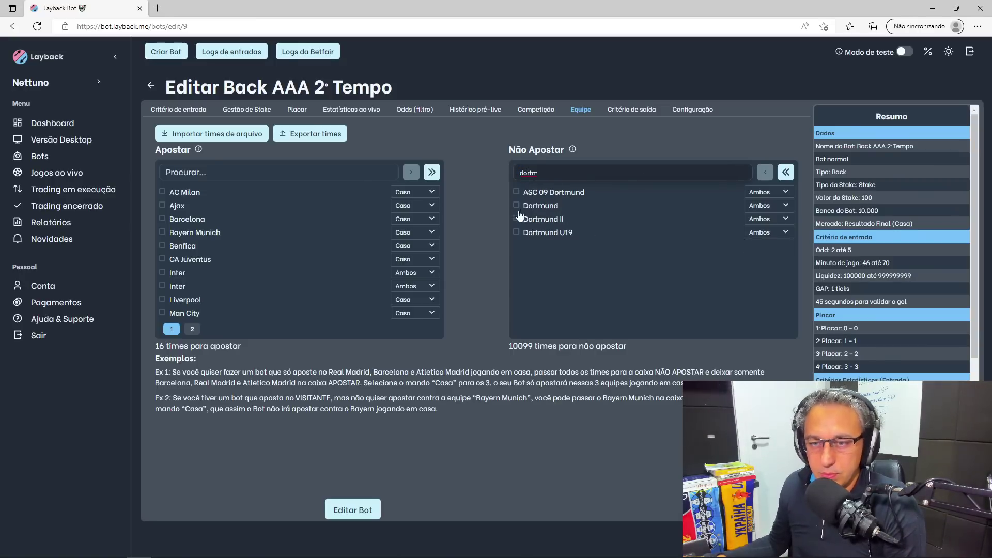
{"action": "left_click", "coordinate": [516, 205]}
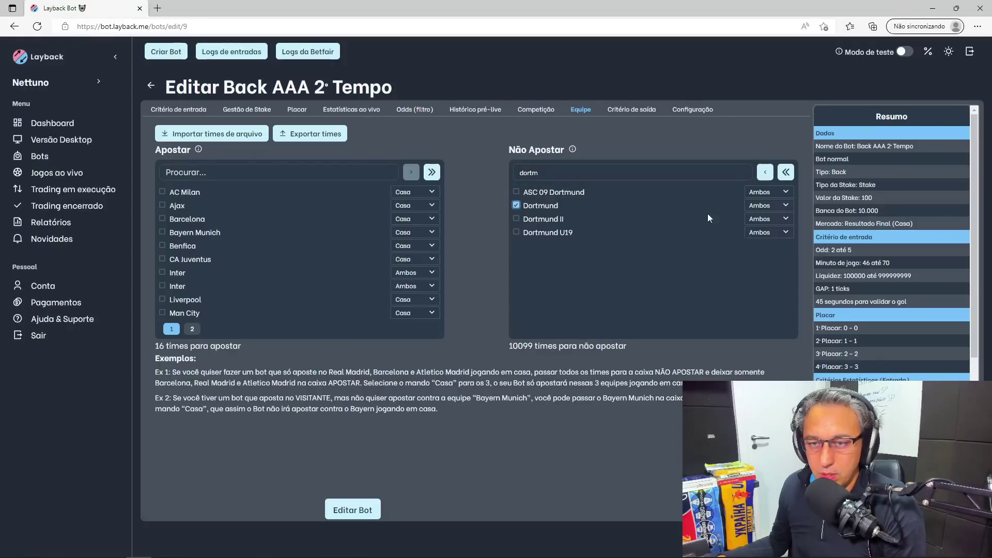
{"action": "left_click", "coordinate": [758, 207]}
{"action": "left_click", "coordinate": [759, 223]}
{"action": "left_click", "coordinate": [765, 173]}
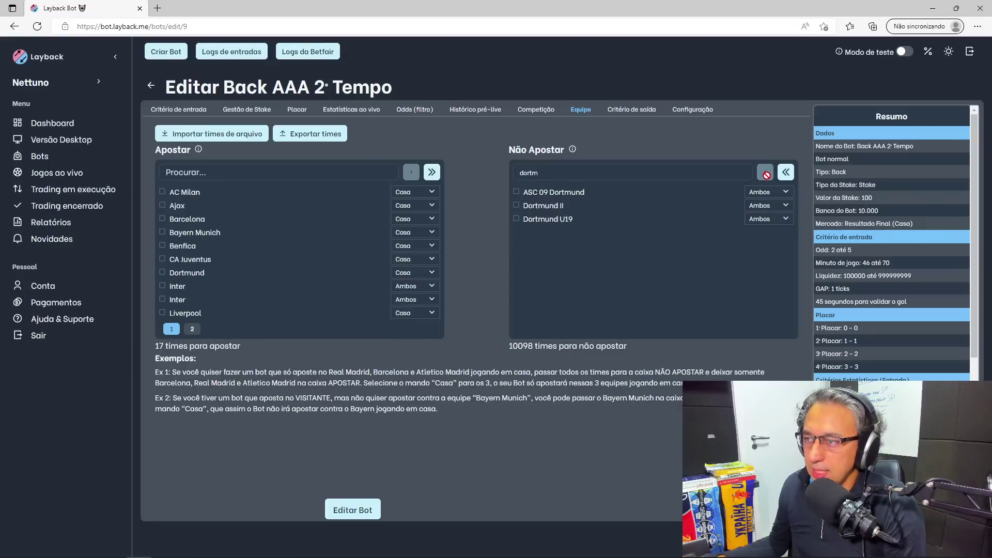
Search the excluded teams for "leipz" and move RB Leipzig to the Apostar list, set to Casa
{"action": "triple_click", "coordinate": [738, 179]}
{"action": "type", "text": "le"}
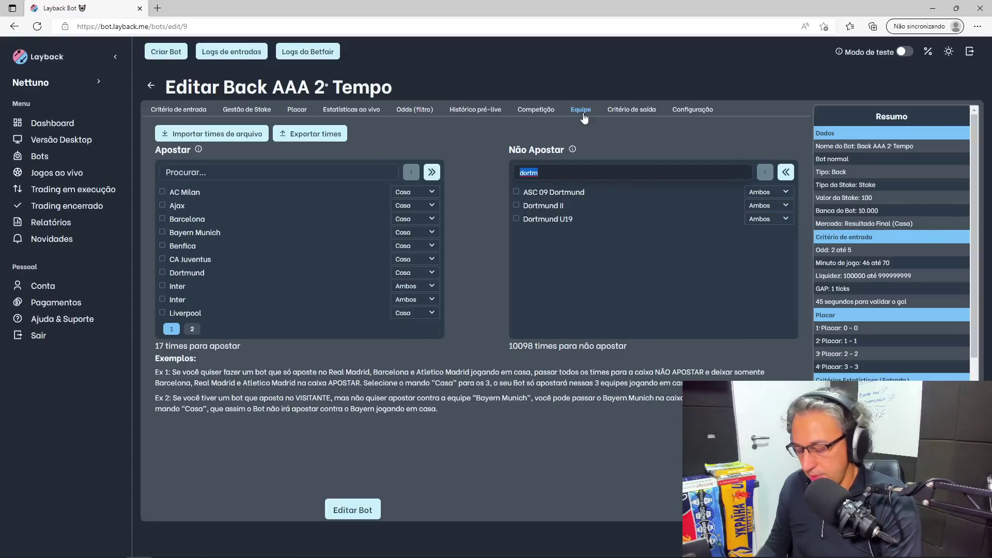
{"action": "type", "text": "ipz"}
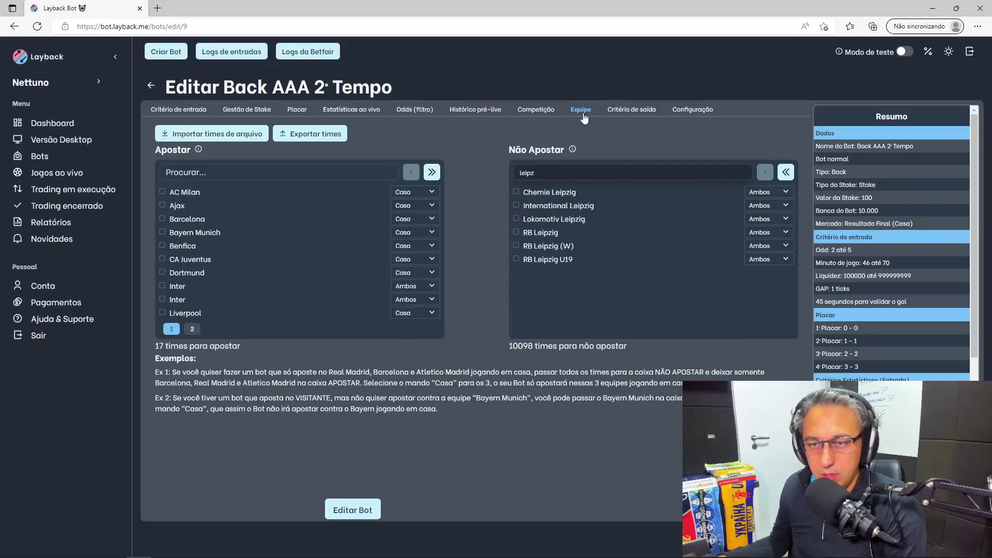
{"action": "left_click", "coordinate": [516, 232]}
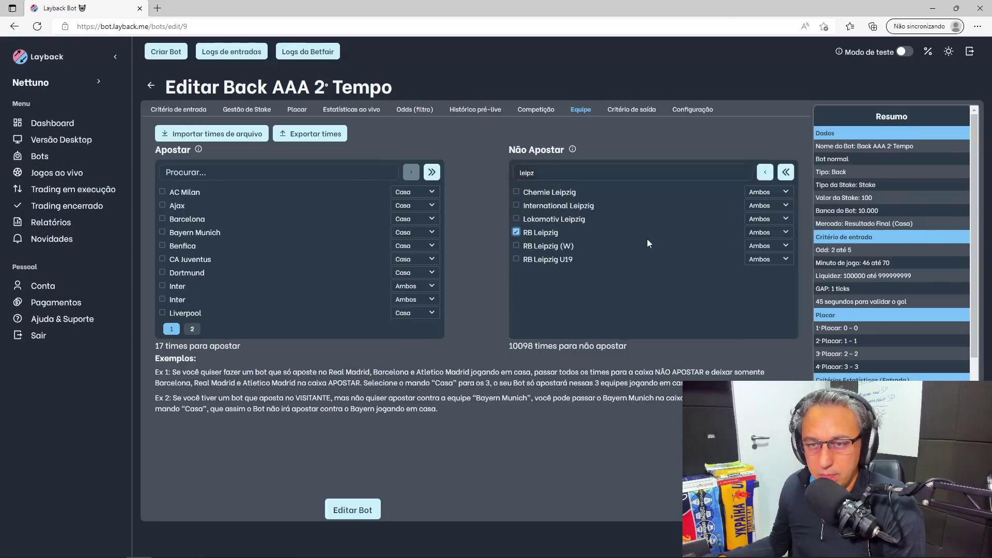
{"action": "left_click", "coordinate": [758, 233]}
{"action": "left_click", "coordinate": [757, 255]}
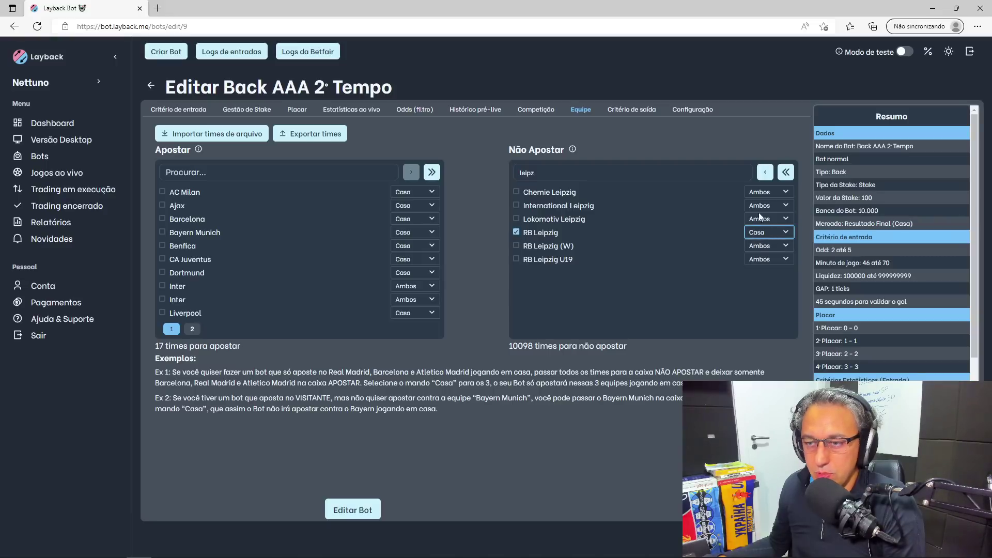
{"action": "left_click", "coordinate": [764, 173]}
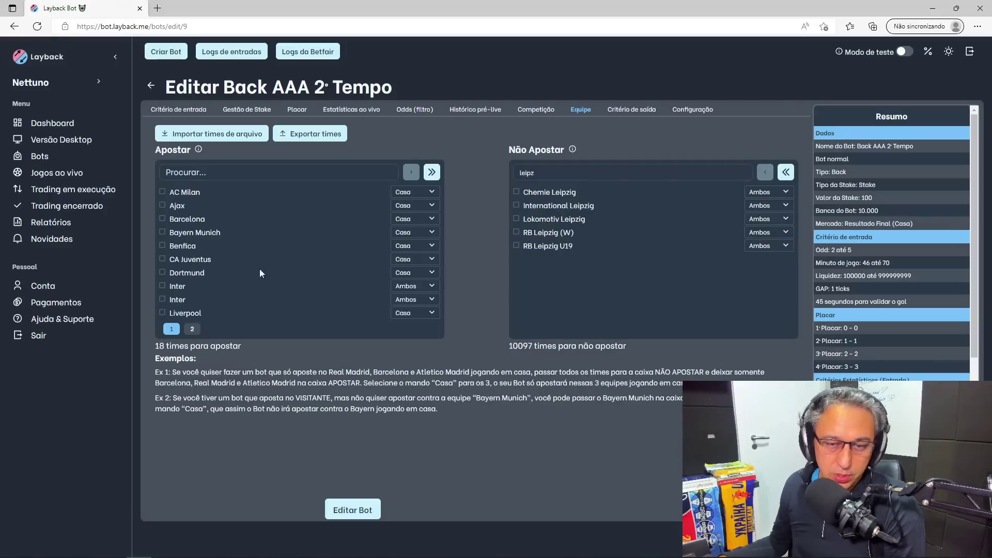
Set both Inter entries in the Apostar team list to Casa and check the list's second page
{"action": "left_click", "coordinate": [416, 287]}
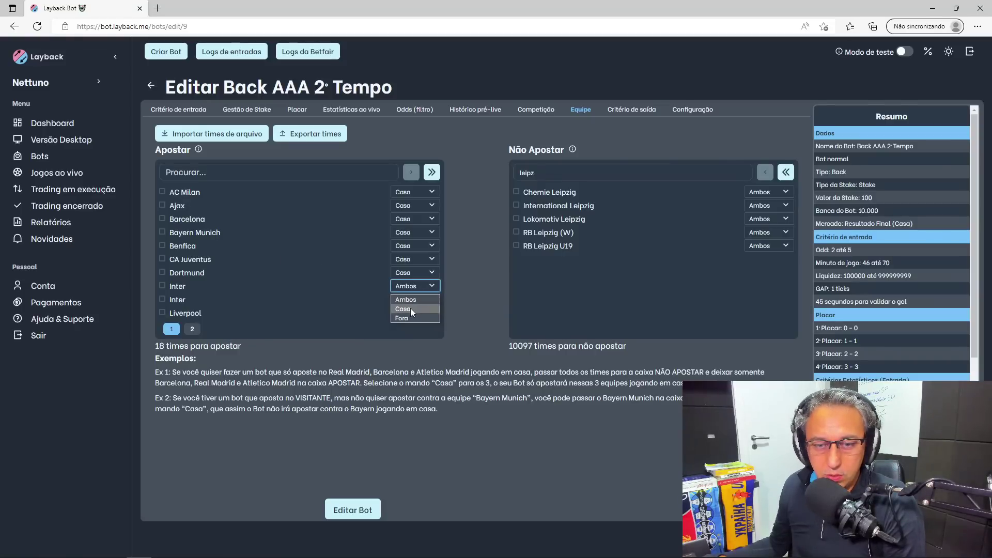
{"action": "left_click", "coordinate": [410, 308]}
{"action": "left_click", "coordinate": [414, 299]}
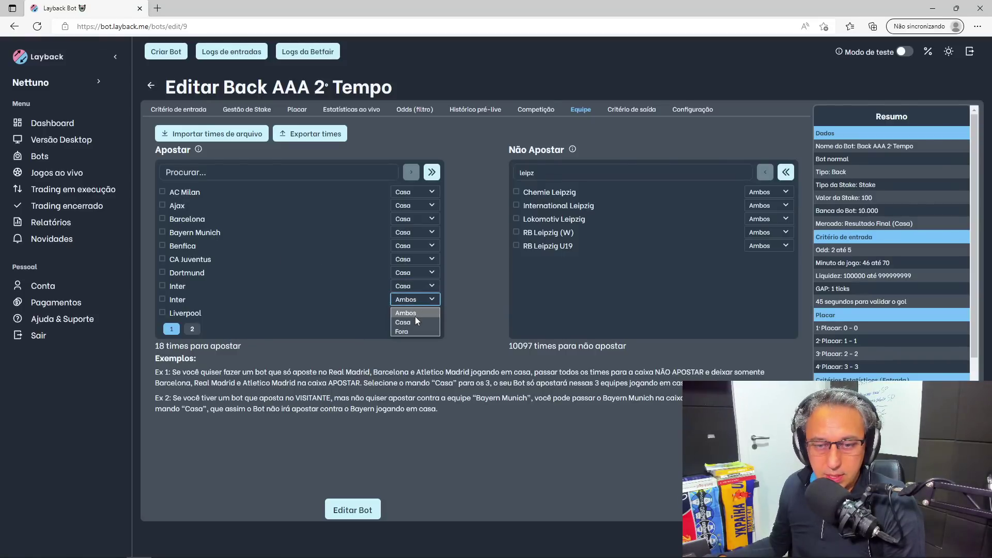
{"action": "left_click", "coordinate": [191, 331]}
Exclude all competitions from betting, and allow only English Premier League again by searching the excluded ones for "premier league"
{"action": "left_click", "coordinate": [536, 110]}
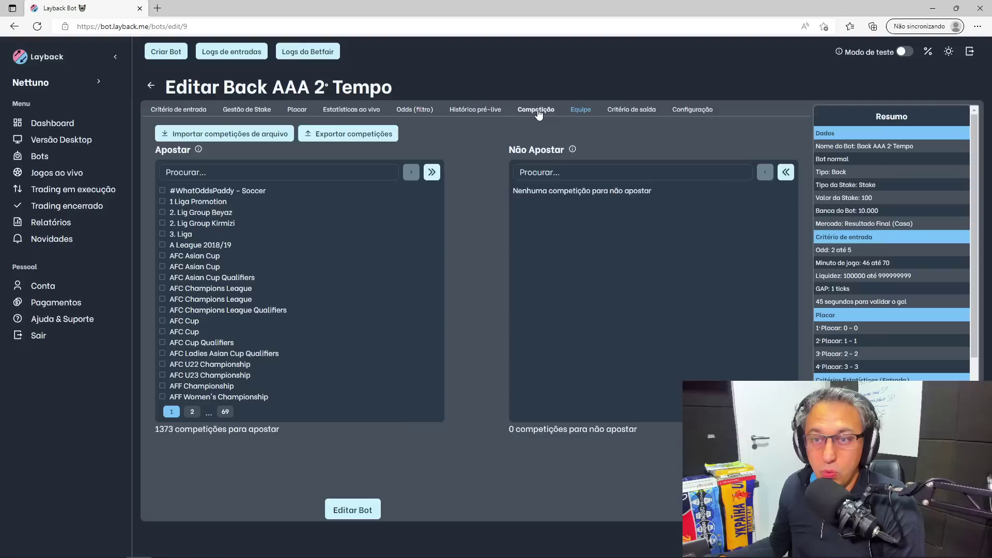
{"action": "left_click", "coordinate": [431, 173]}
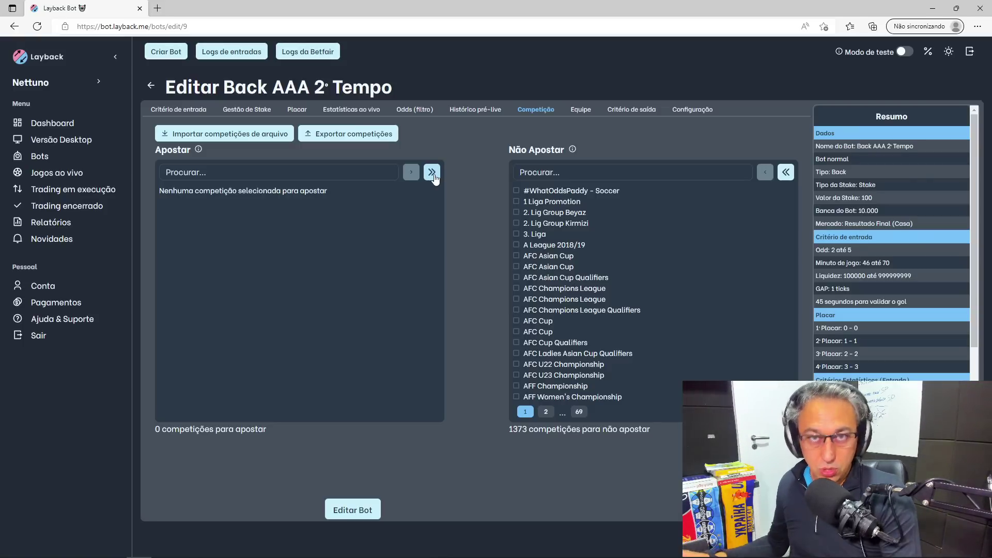
{"action": "left_click", "coordinate": [621, 174]}
{"action": "left_click", "coordinate": [621, 174]}
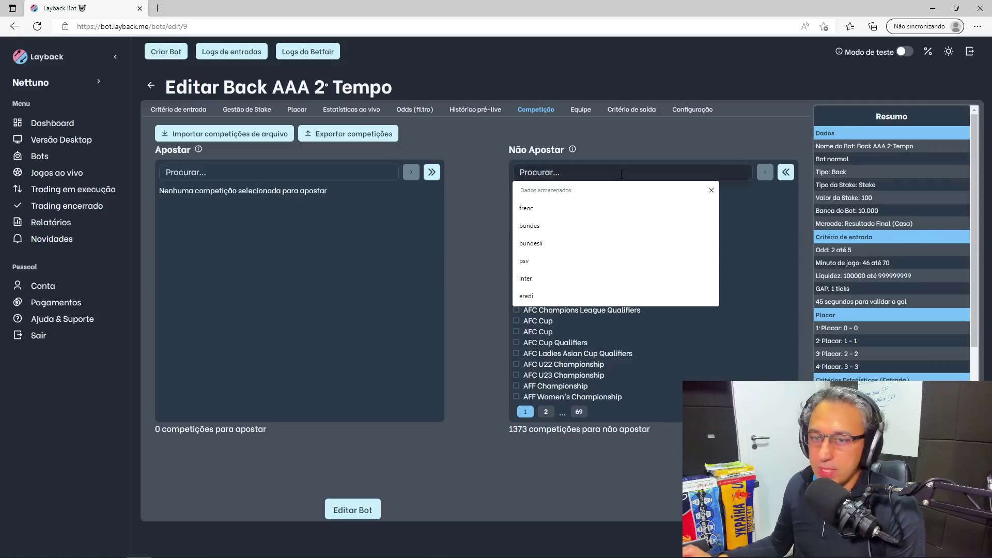
{"action": "type", "text": "premie"}
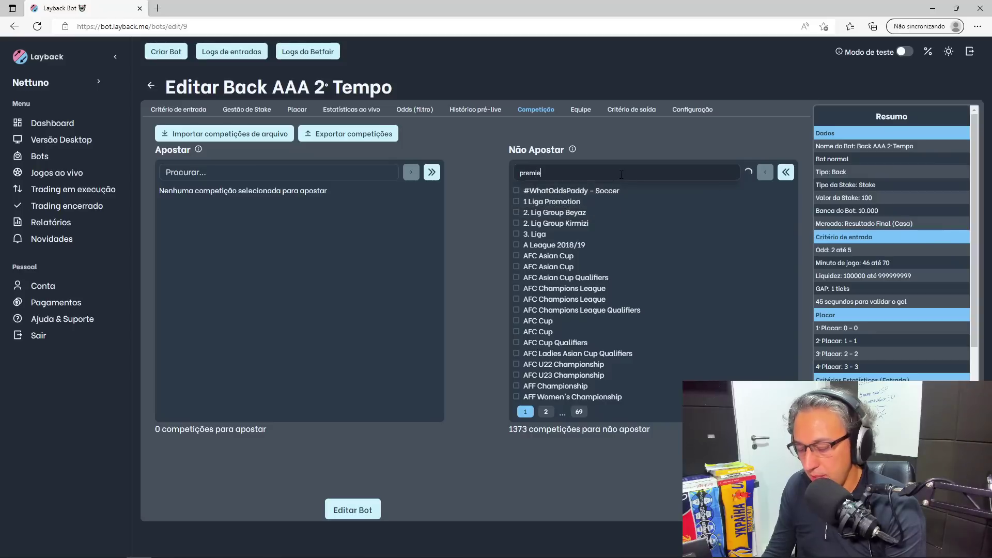
{"action": "type", "text": "r league"}
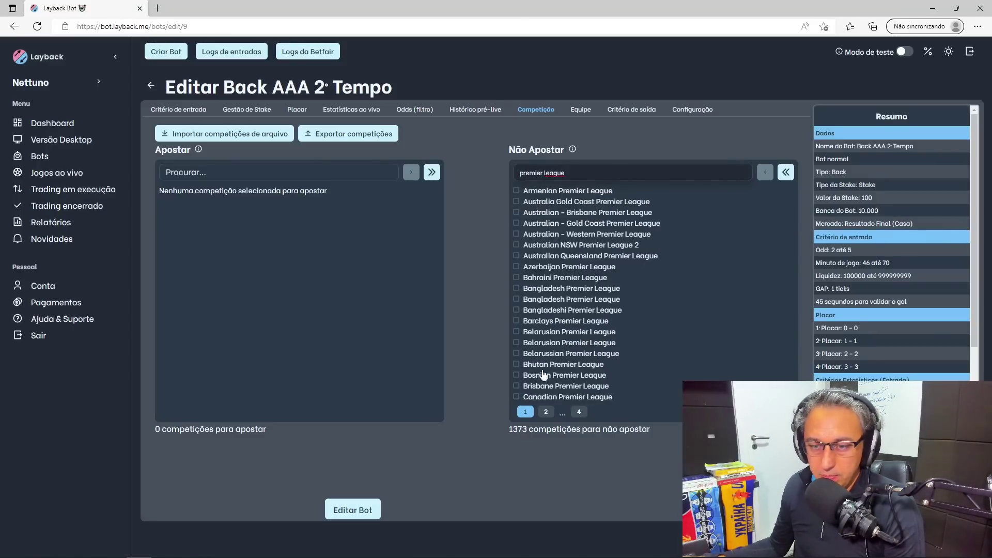
{"action": "left_click", "coordinate": [546, 411]}
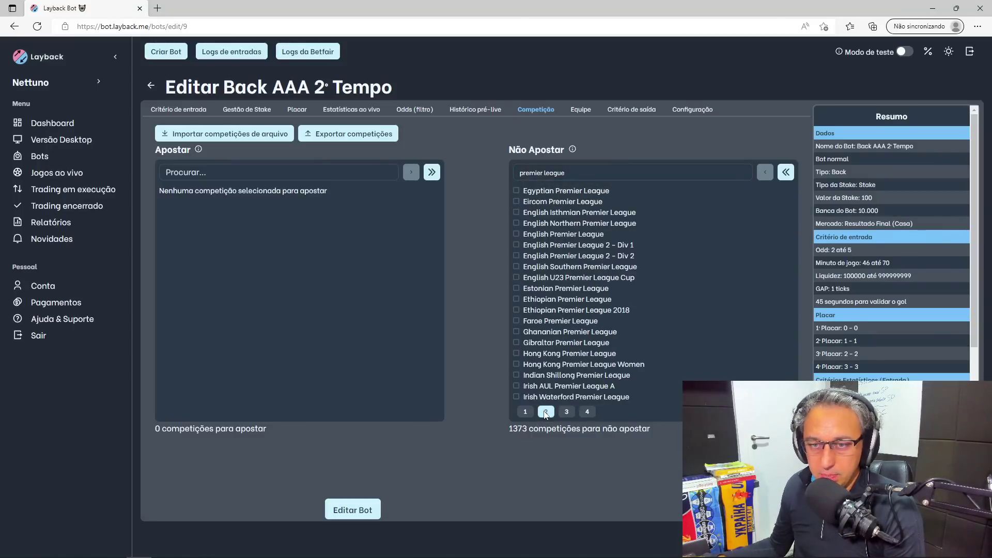
{"action": "left_click", "coordinate": [543, 236]}
{"action": "left_click", "coordinate": [768, 177]}
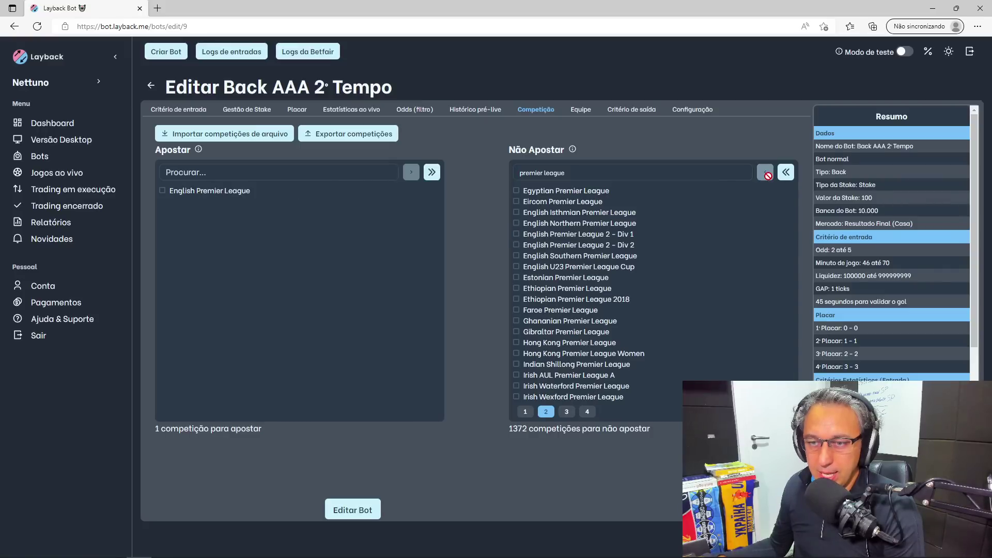
Search the excluded competitions for "primeir" and move Portuguese Primeira Liga to the Apostar list
{"action": "triple_click", "coordinate": [543, 173]}
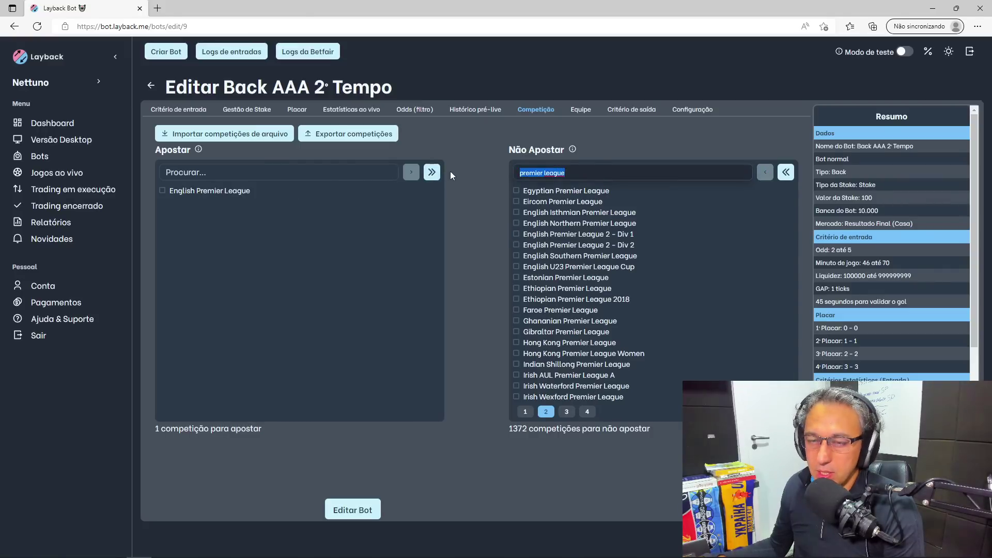
{"action": "type", "text": "primeir"}
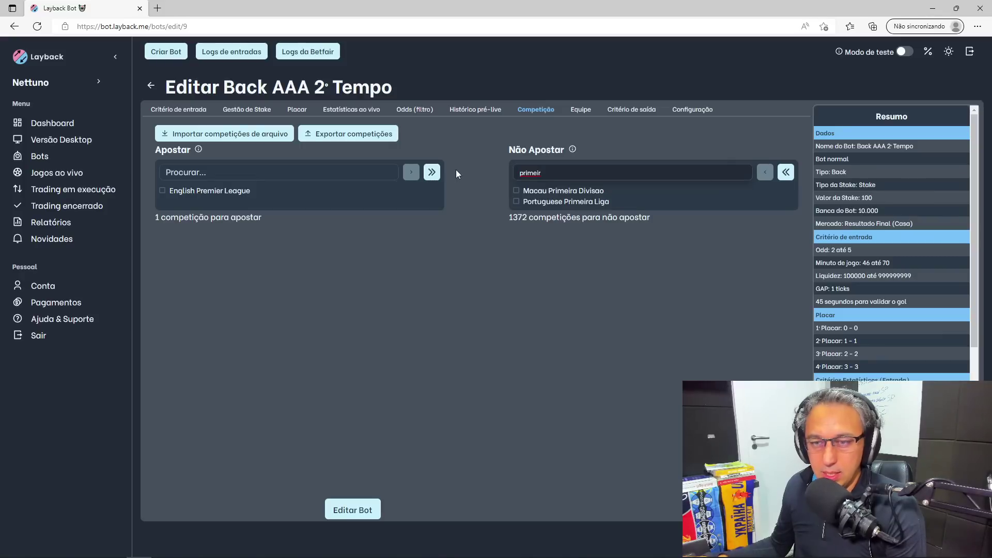
{"action": "left_click", "coordinate": [516, 202]}
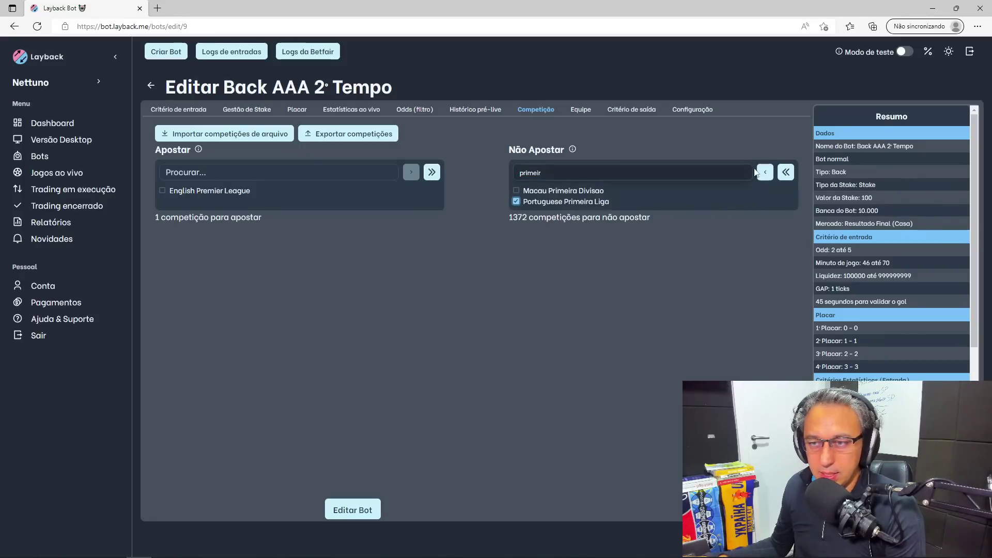
{"action": "left_click", "coordinate": [765, 172]}
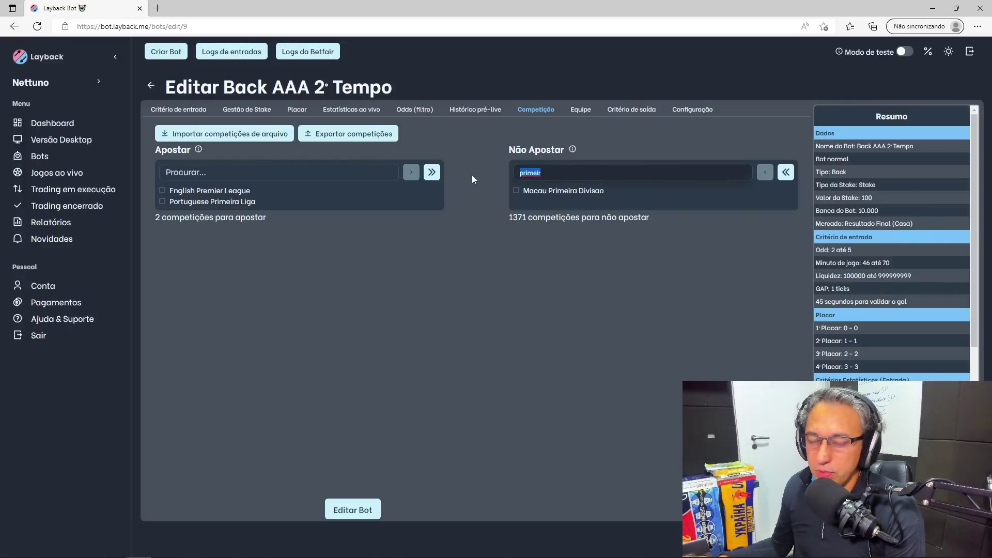
Allow betting on Ligue 1 and French Ligue 1, finding them among the excluded competitions with "ligue" and "french"
{"action": "key", "text": "BackSpace"}
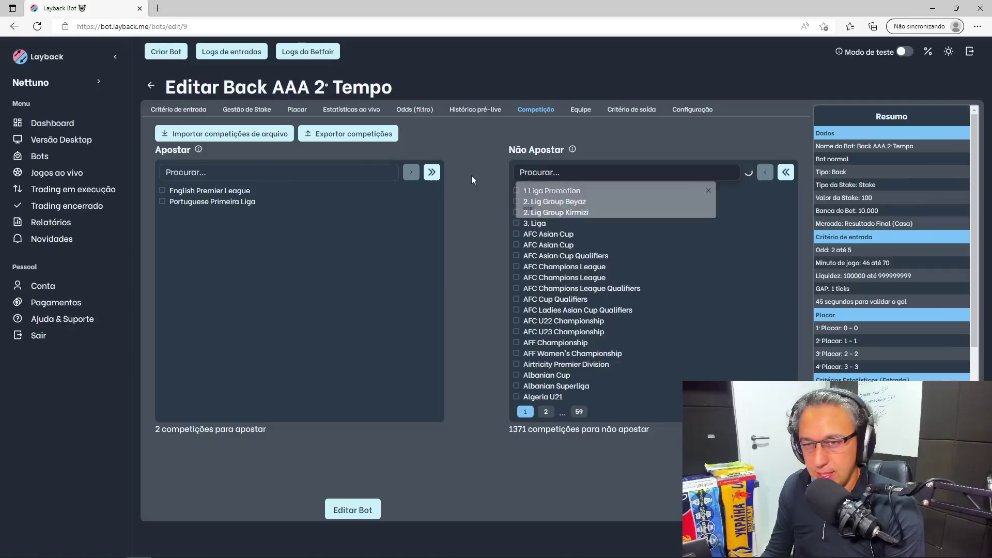
{"action": "type", "text": "ligue"}
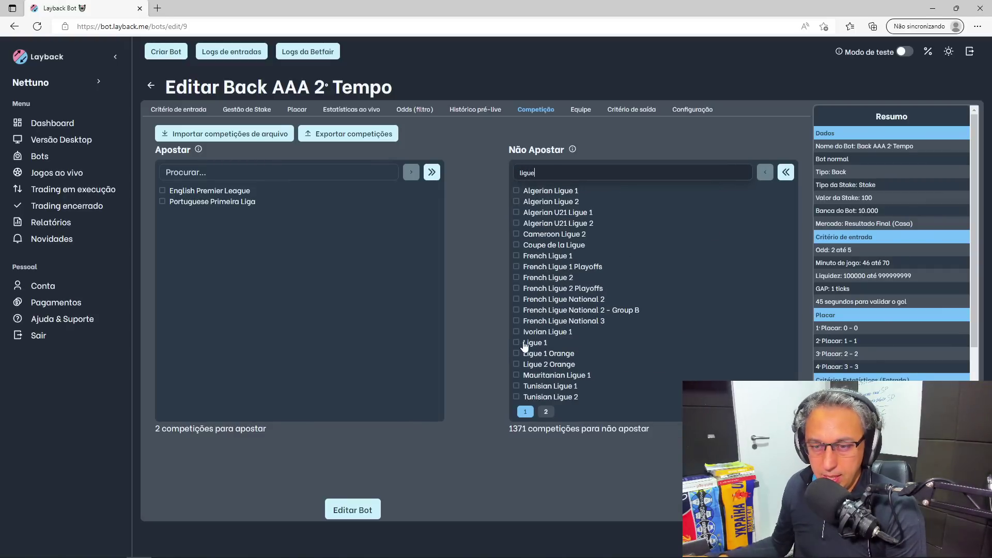
{"action": "left_click", "coordinate": [521, 343]}
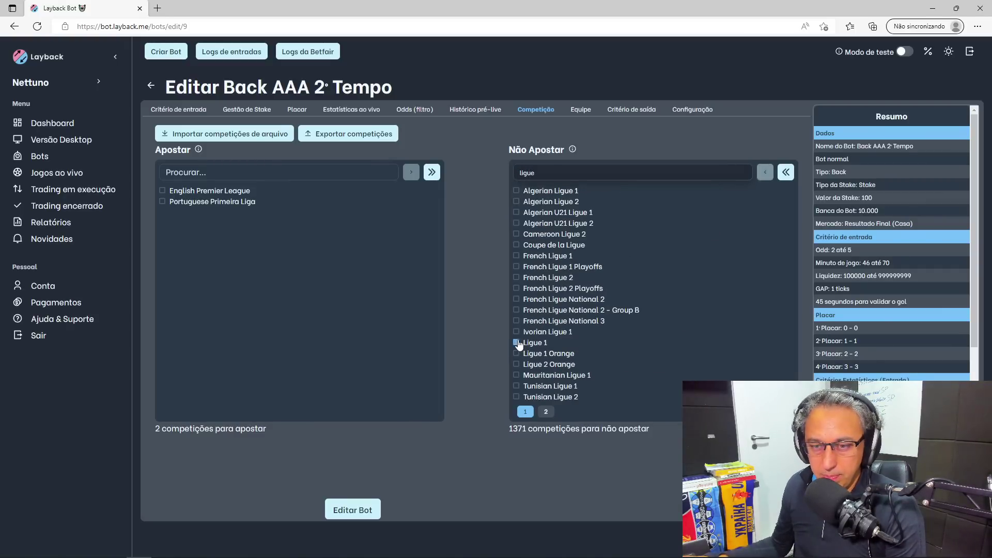
{"action": "left_click", "coordinate": [763, 175]}
{"action": "double_click", "coordinate": [527, 173]}
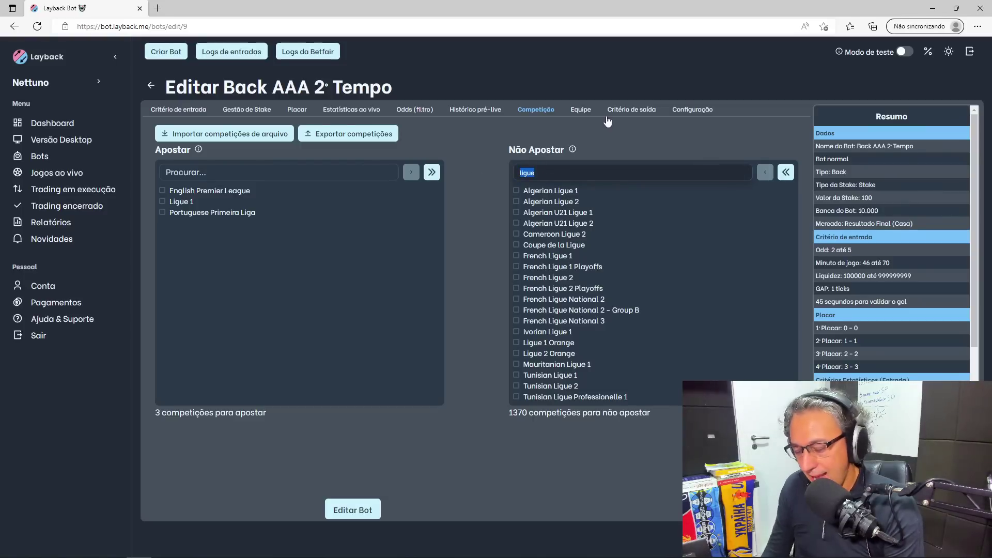
{"action": "type", "text": "french"}
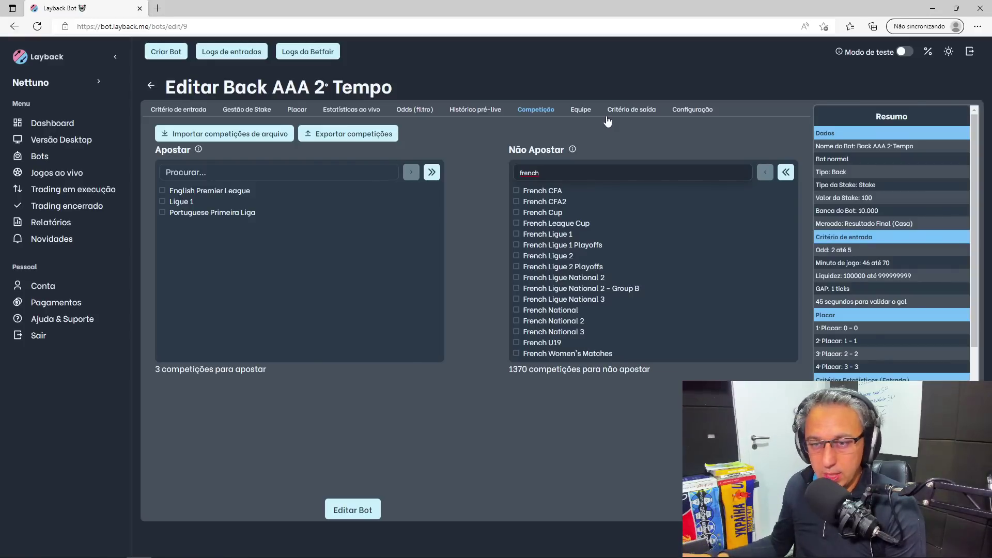
{"action": "left_click", "coordinate": [517, 235]}
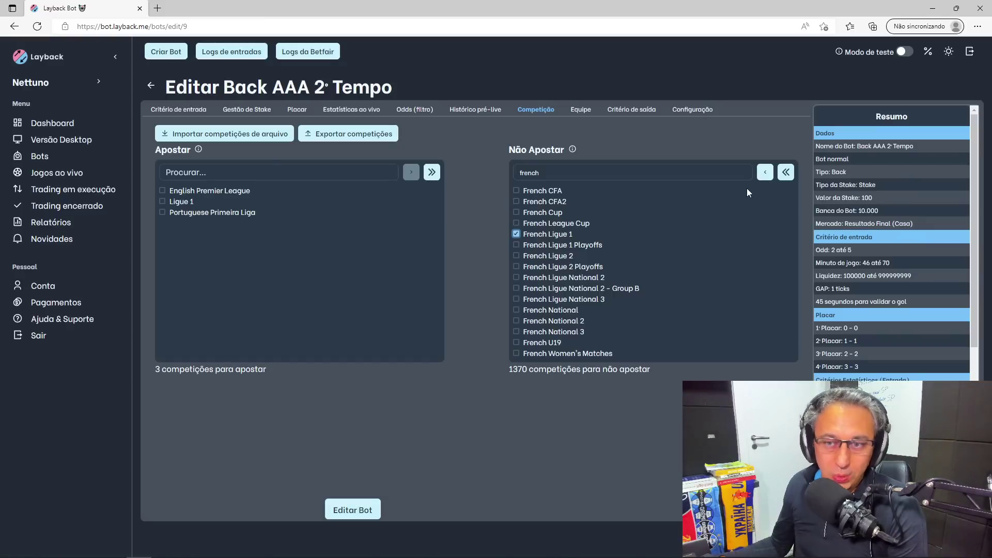
{"action": "left_click", "coordinate": [762, 172]}
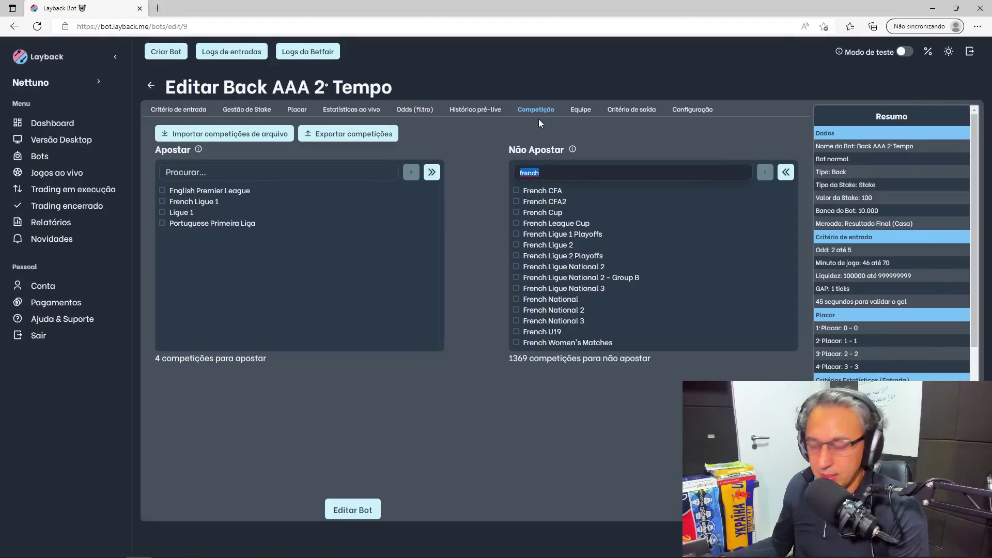
Transfer Spanish La Liga and Italian Serie A to the Apostar competitions, searching for "la liga" and "seri"
{"action": "type", "text": "la liga"}
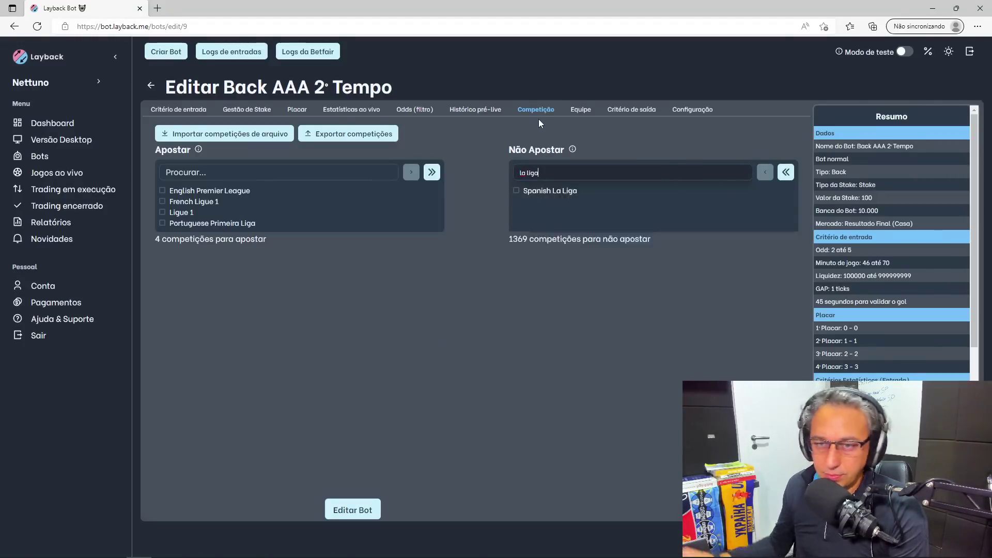
{"action": "left_click", "coordinate": [517, 192]}
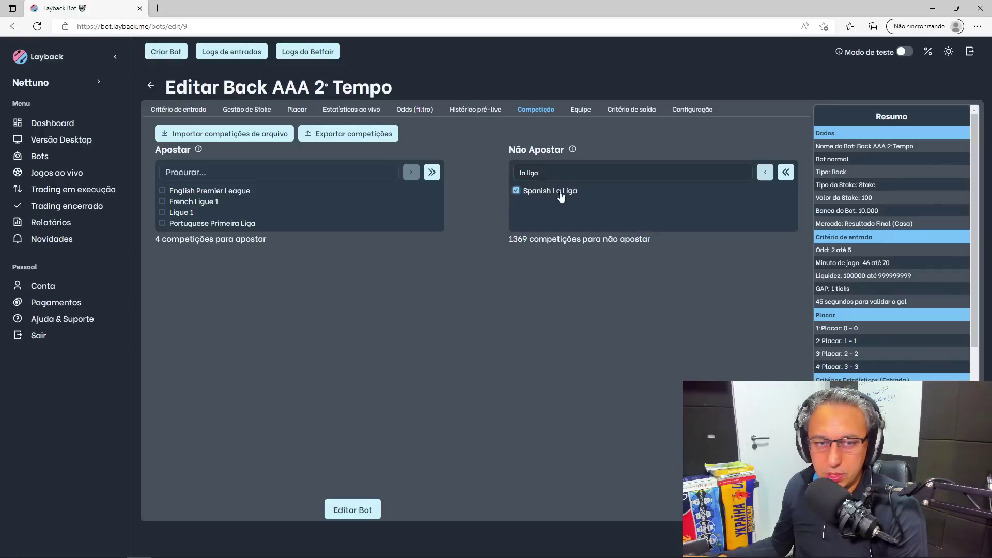
{"action": "left_click", "coordinate": [762, 174]}
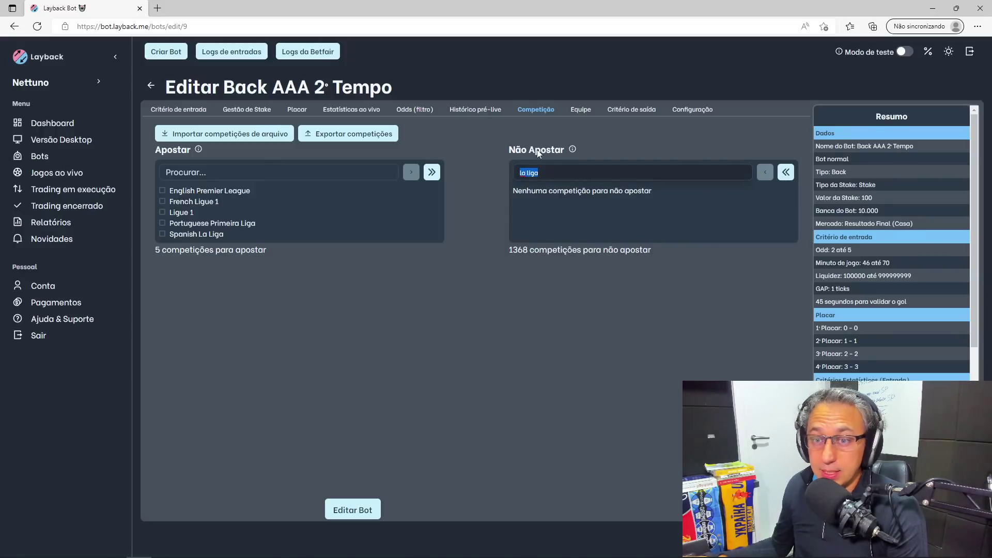
{"action": "type", "text": "seri"}
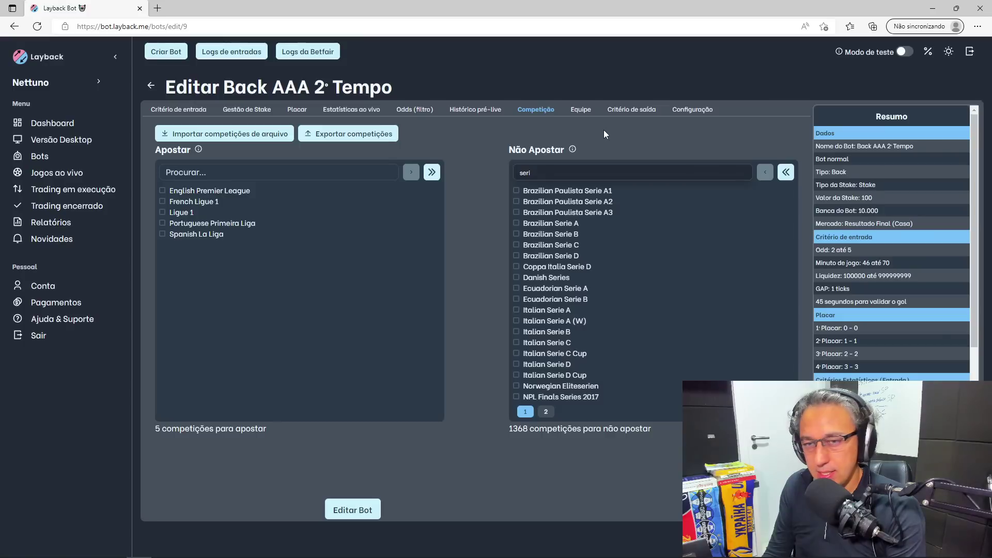
{"action": "left_click", "coordinate": [557, 311]}
{"action": "left_click", "coordinate": [765, 172]}
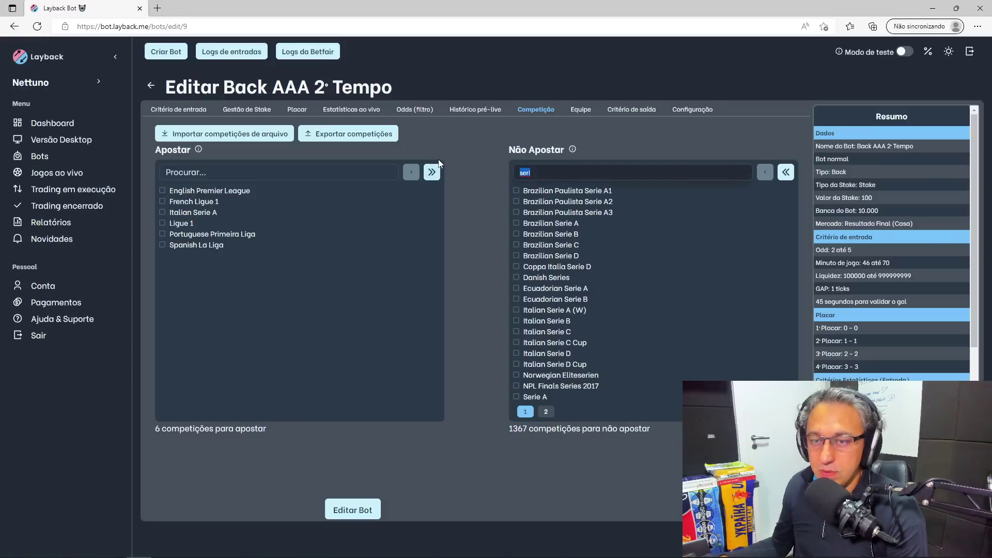
Search the excluded competitions for "eredi" and move the entry named just Eredivisie to the Apostar list
{"action": "type", "text": "ere"}
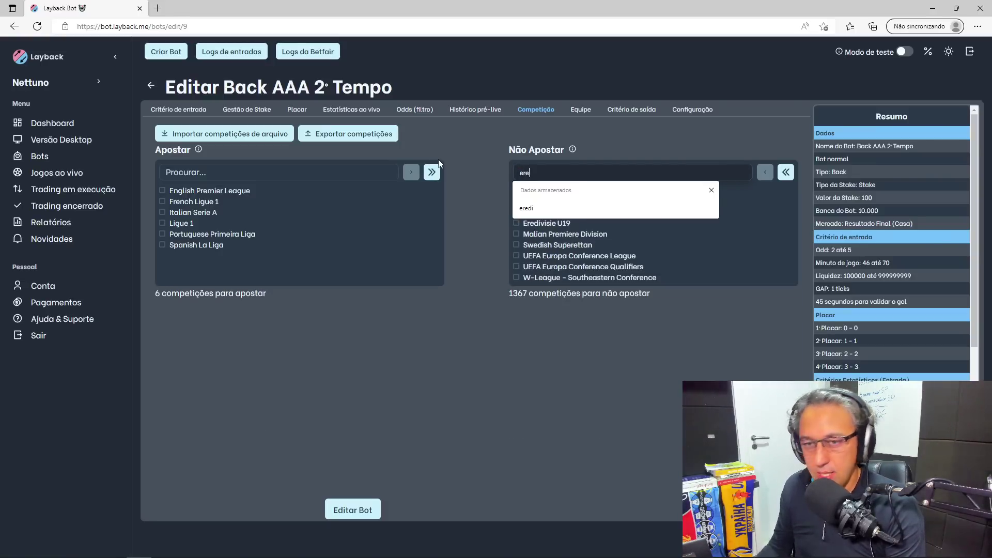
{"action": "type", "text": "d"}
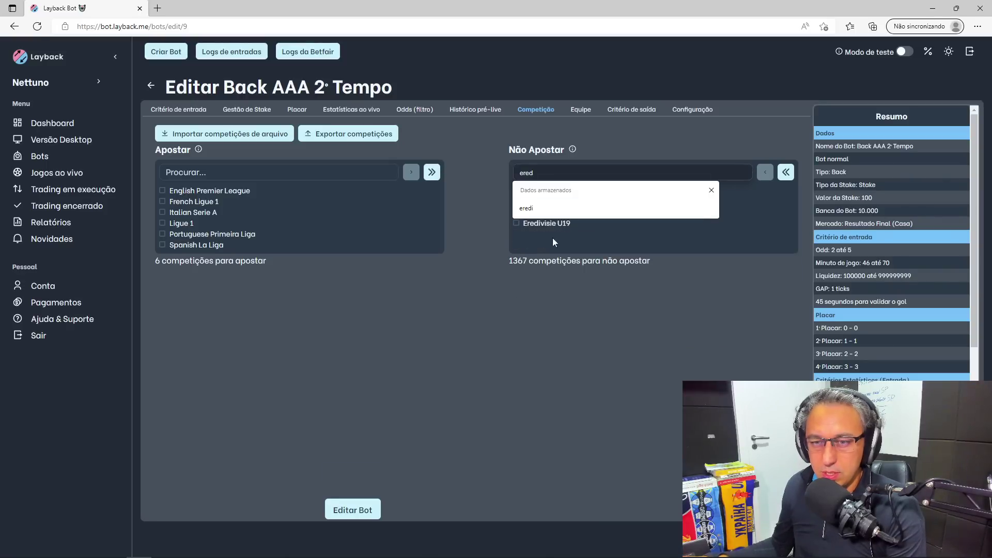
{"action": "type", "text": "i"}
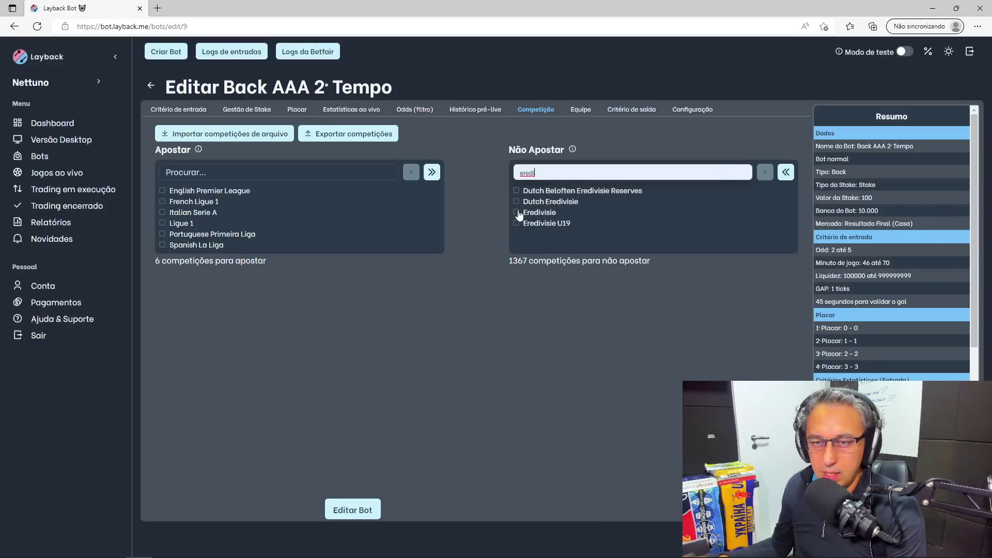
{"action": "left_click", "coordinate": [517, 212]}
{"action": "left_click", "coordinate": [765, 173]}
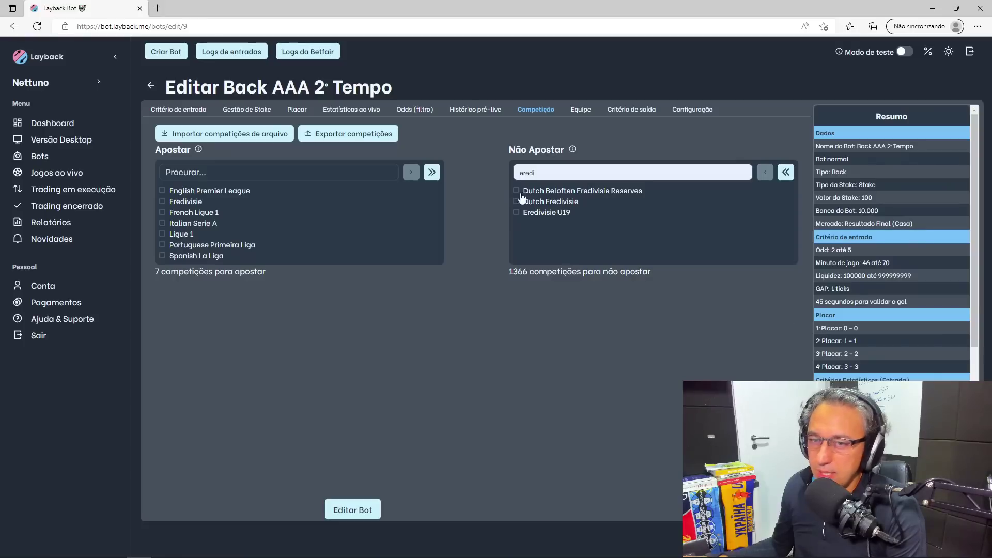
Search the excluded competitions for "bundesli" and move Bundesliga 1 to the Apostar list
{"action": "left_click", "coordinate": [532, 174]}
{"action": "type", "text": "bundesli"}
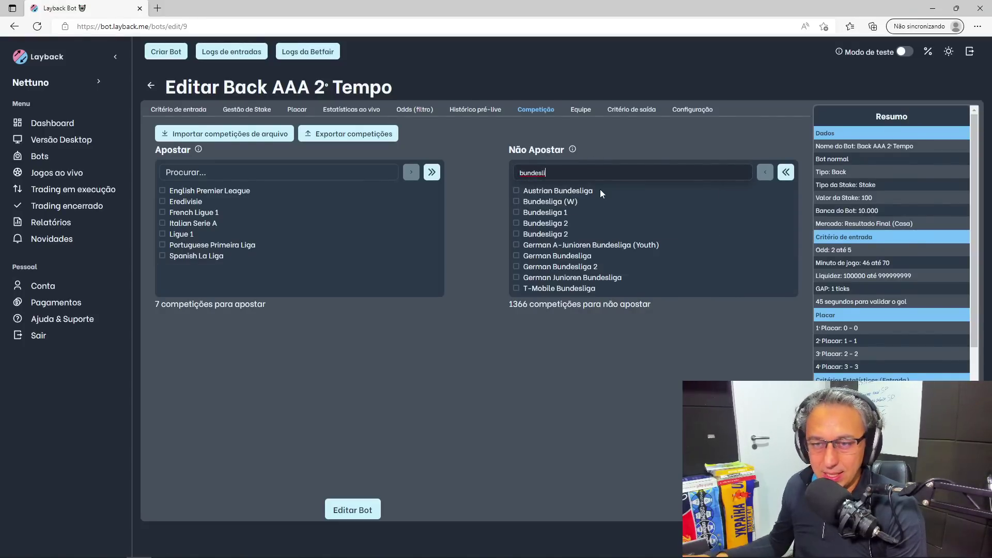
{"action": "left_click", "coordinate": [534, 214]}
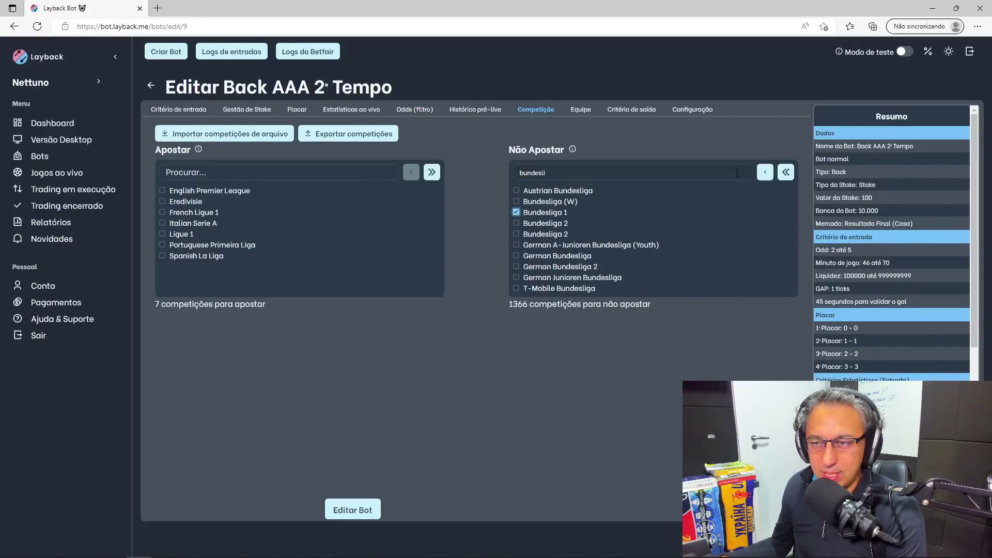
{"action": "left_click", "coordinate": [765, 172]}
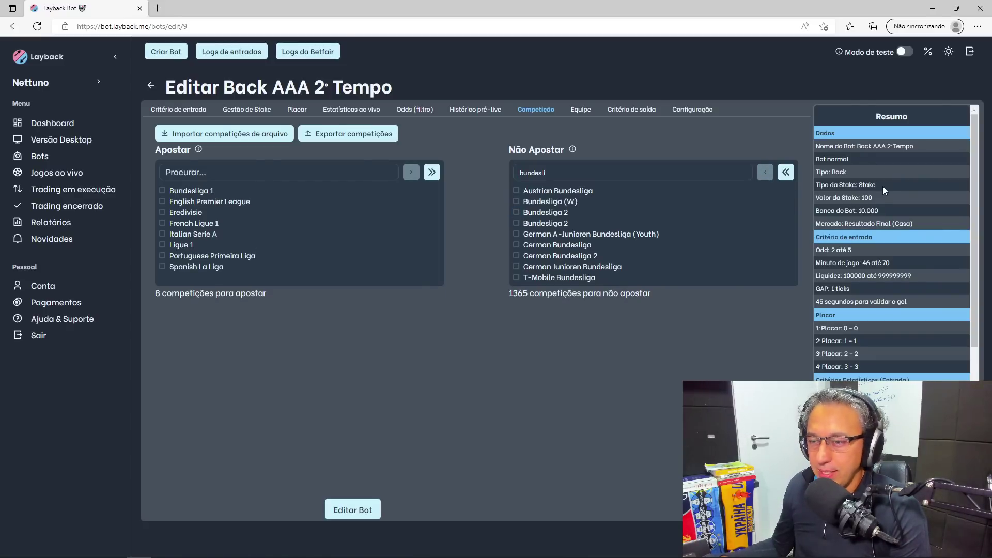
Add CASA to the end of the bot's name so it reads Back AAA 2º Tempo CASA
{"action": "scroll", "coordinate": [886, 185], "scroll_direction": "down", "scroll_amount": 2}
{"action": "scroll", "coordinate": [886, 185], "scroll_direction": "up", "scroll_amount": 3}
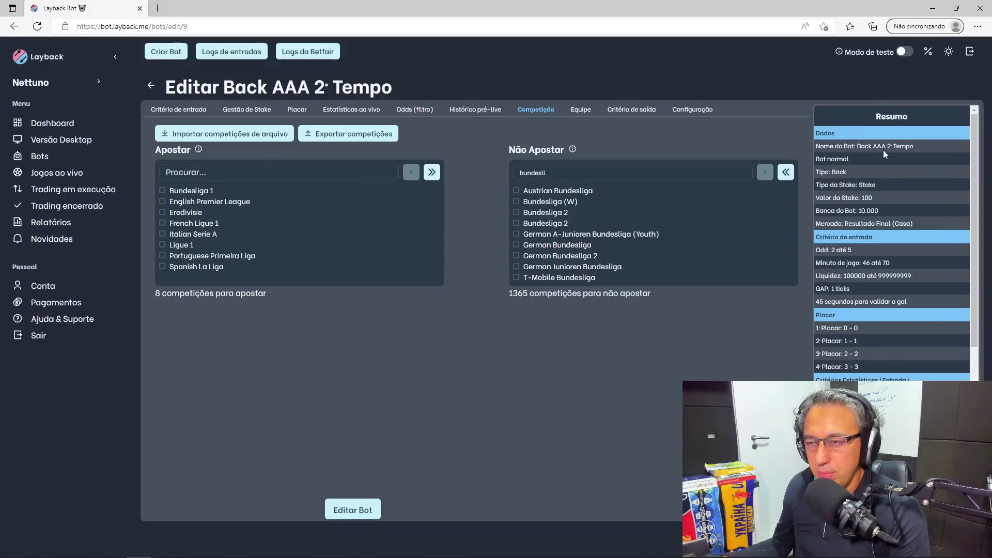
{"action": "left_click", "coordinate": [197, 115]}
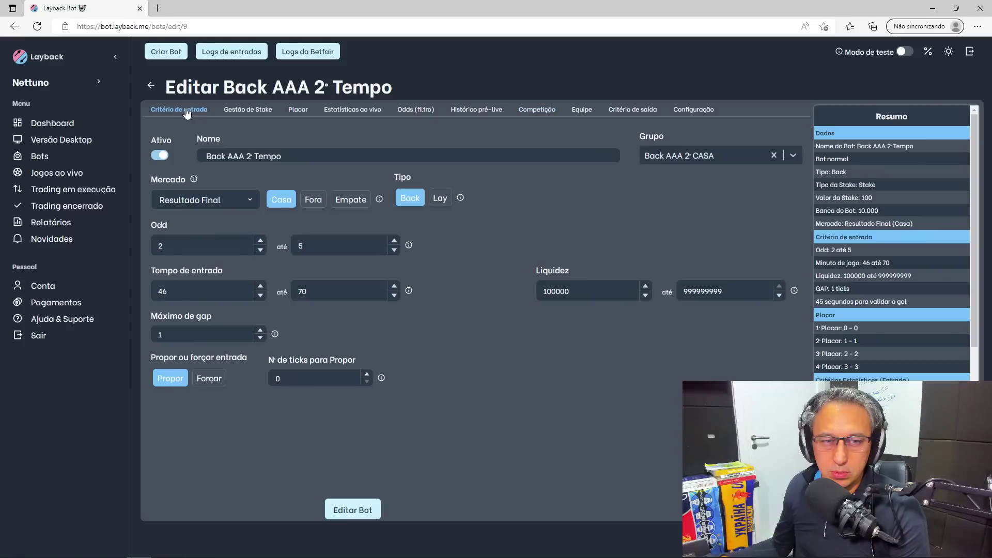
{"action": "type", "text": "CASA"}
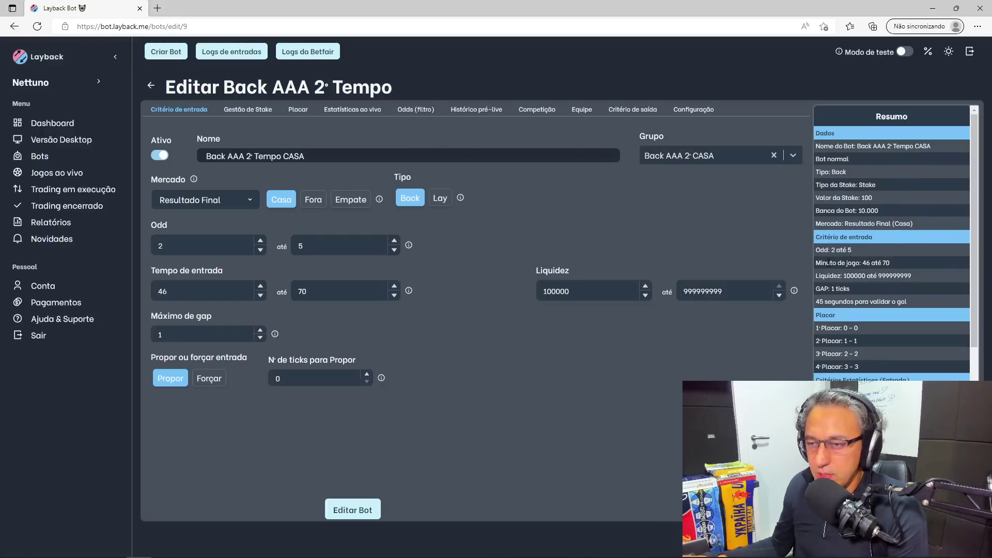
Review the entry, statistics, competition, team and exit criteria in the summary, and save the bot despite its wide odds range
{"action": "left_click_drag", "start_coordinate": [829, 263], "coordinate": [883, 264]}
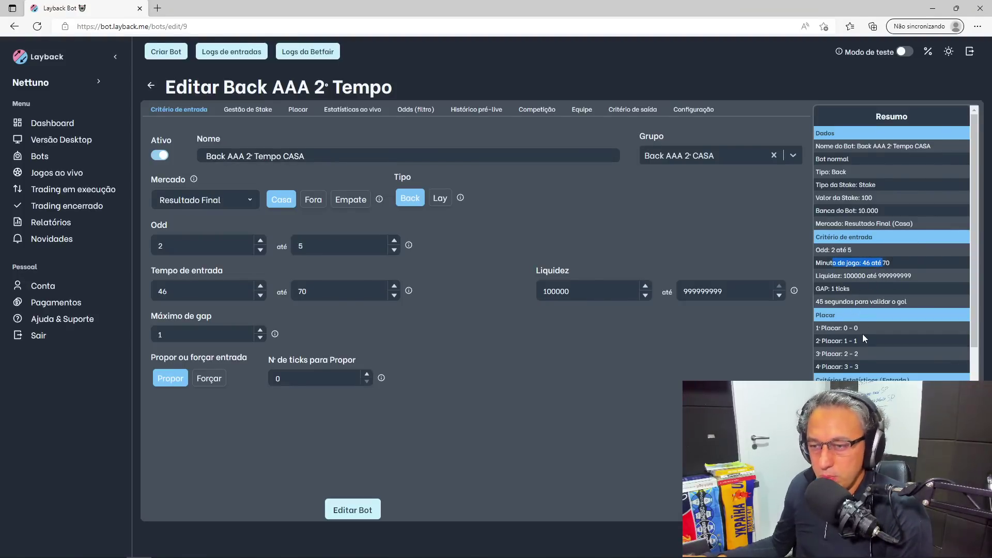
{"action": "scroll", "coordinate": [863, 334], "scroll_direction": "down", "scroll_amount": 2}
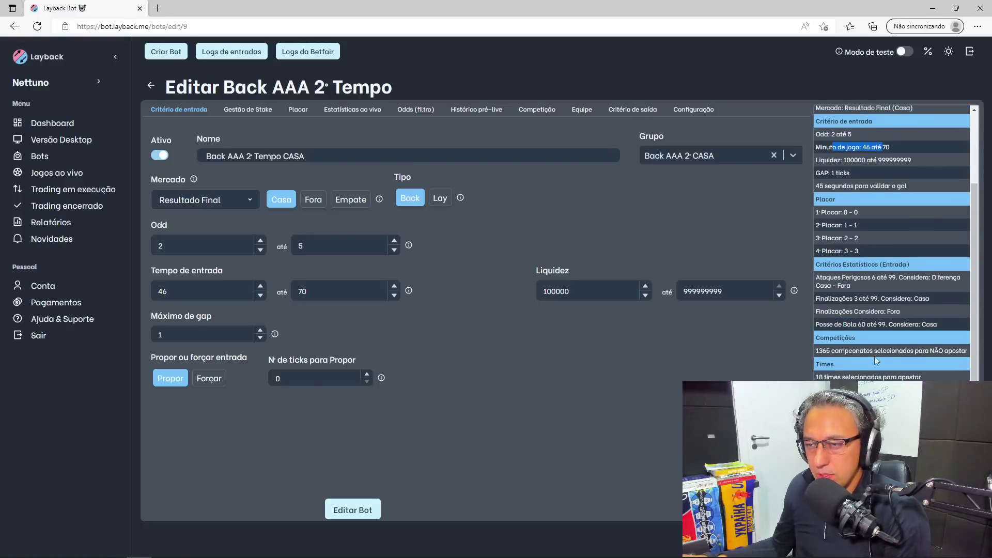
{"action": "scroll", "coordinate": [929, 345], "scroll_direction": "down", "scroll_amount": 1}
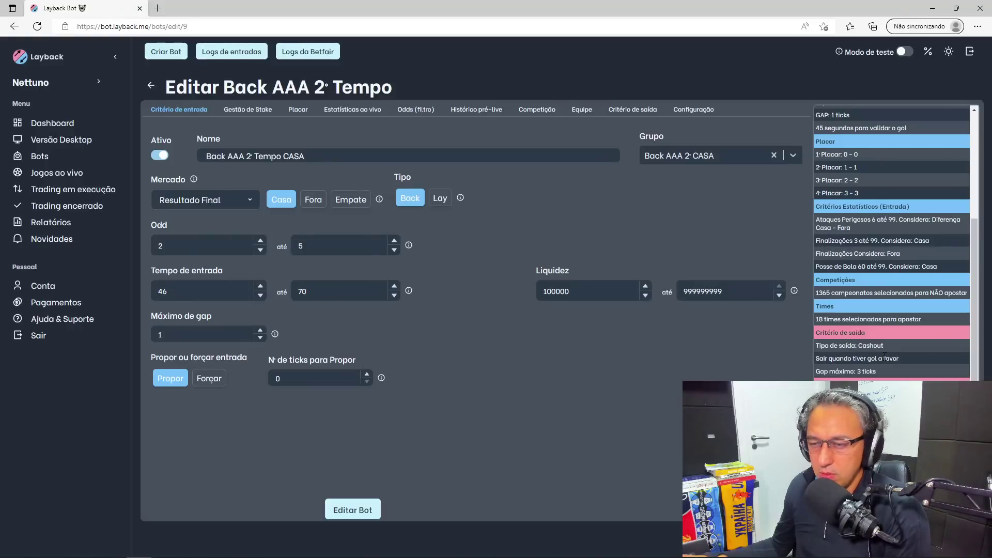
{"action": "scroll", "coordinate": [885, 363], "scroll_direction": "down", "scroll_amount": 1}
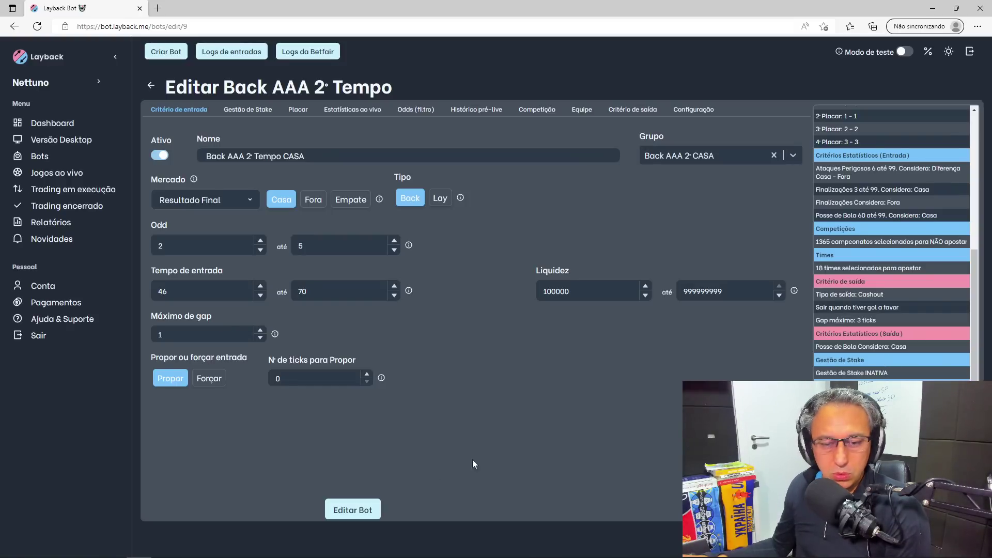
{"action": "left_click", "coordinate": [355, 517]}
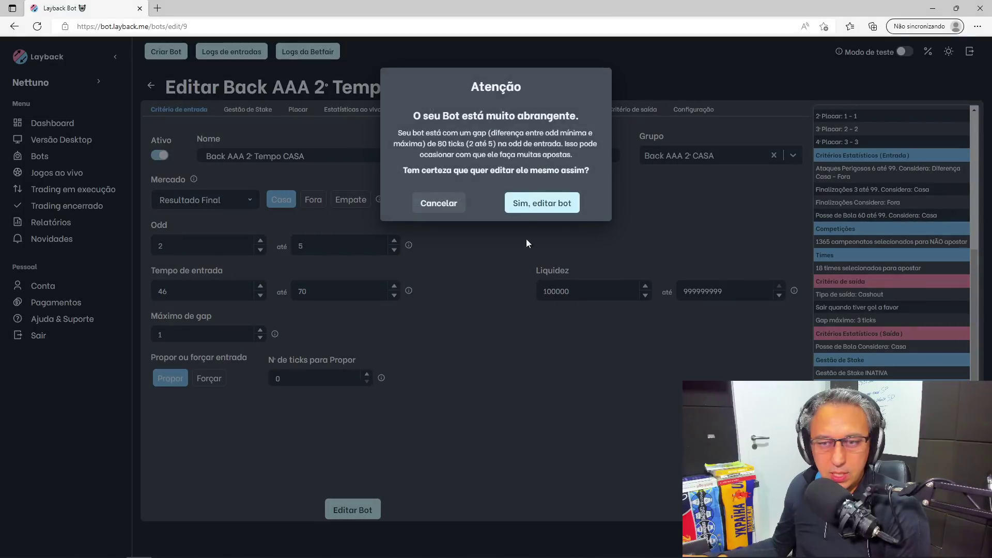
{"action": "left_click", "coordinate": [535, 202]}
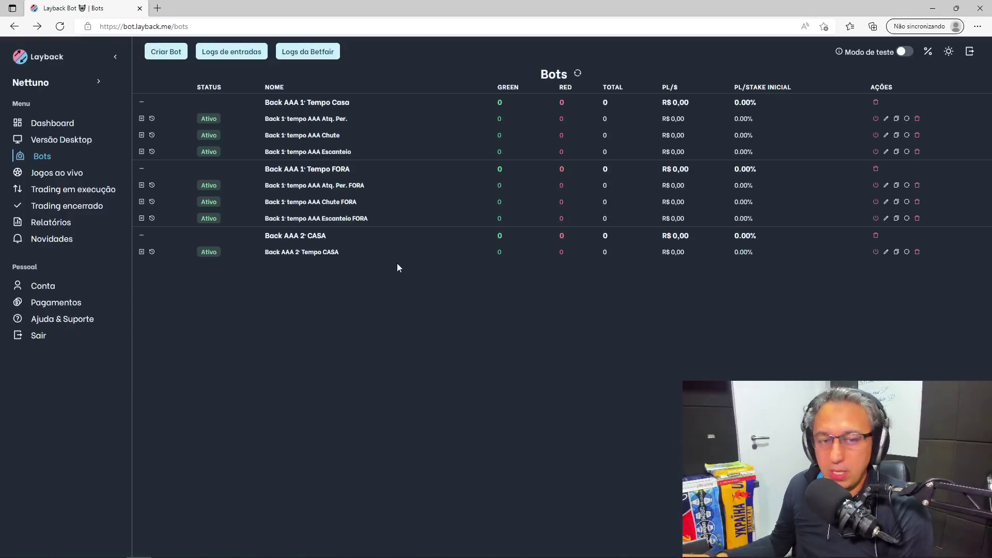
Duplicate the Back AAA 2º Tempo CASA bot in normal mode and name the copy Back AAA 2º Tempo FORA
{"action": "left_click", "coordinate": [897, 253]}
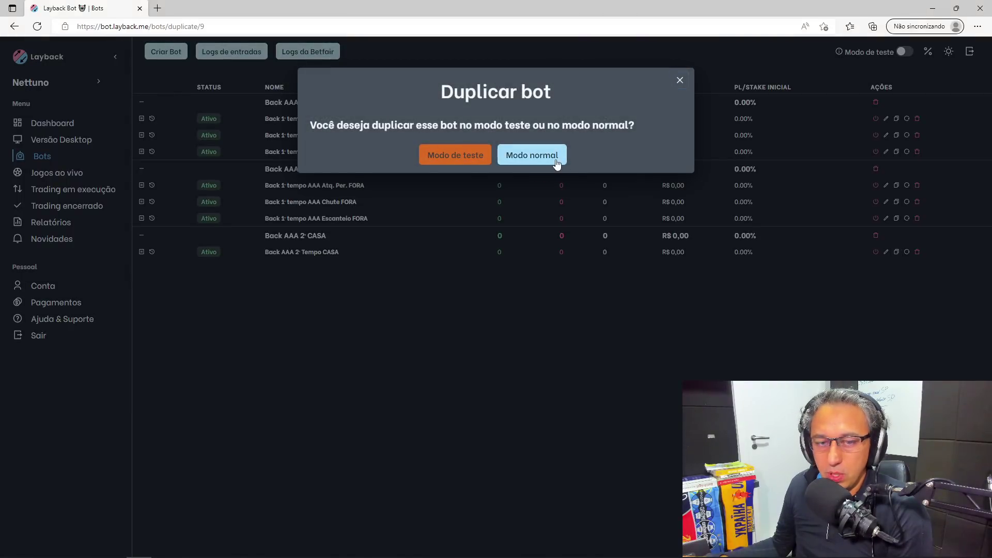
{"action": "left_click", "coordinate": [557, 163]}
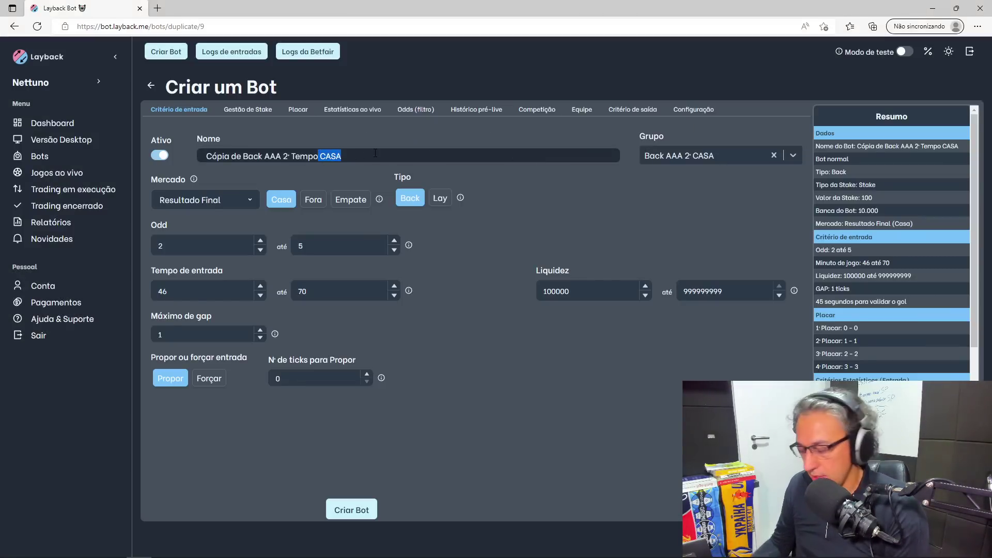
{"action": "key", "text": "BackSpace"}
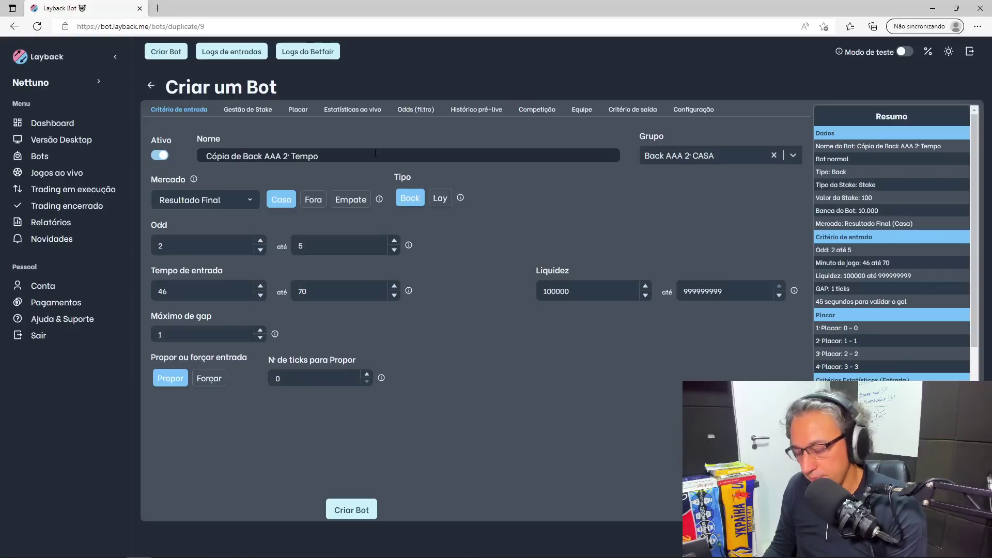
{"action": "type", "text": "FORA"}
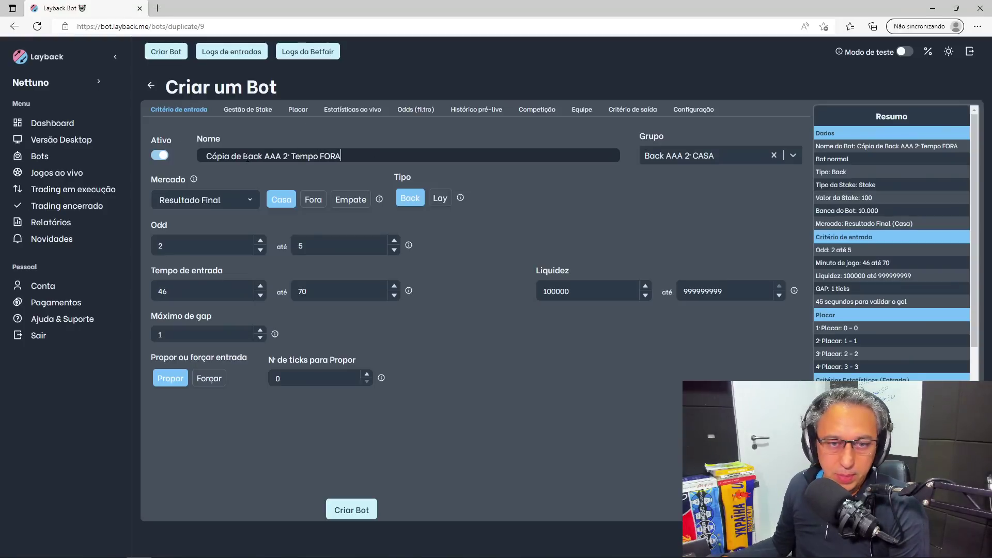
{"action": "left_click_drag", "start_coordinate": [244, 157], "coordinate": [217, 156]}
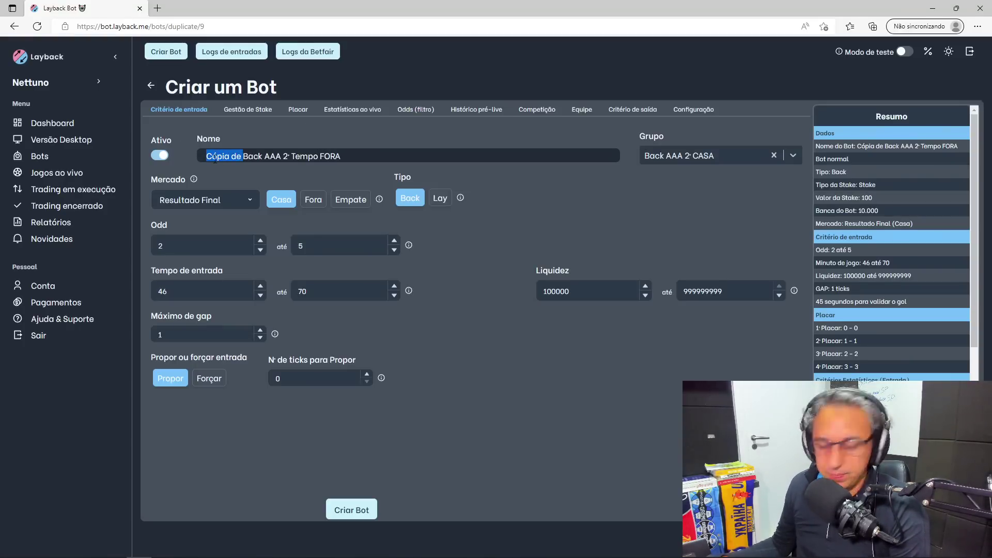
{"action": "key", "text": "BackSpace"}
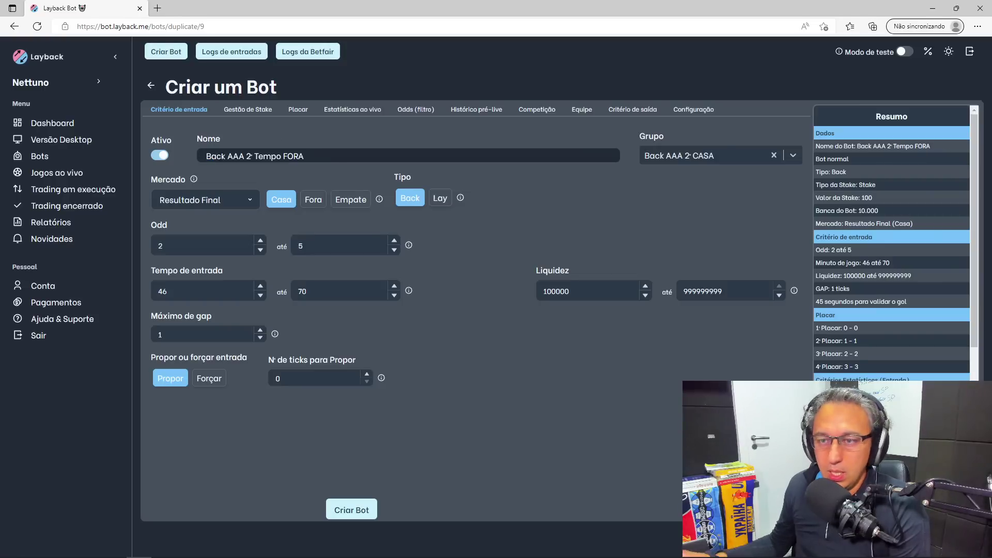
Try to assign the copied bot to a new group named Back AAA 2º FORA
{"action": "left_click", "coordinate": [746, 156]}
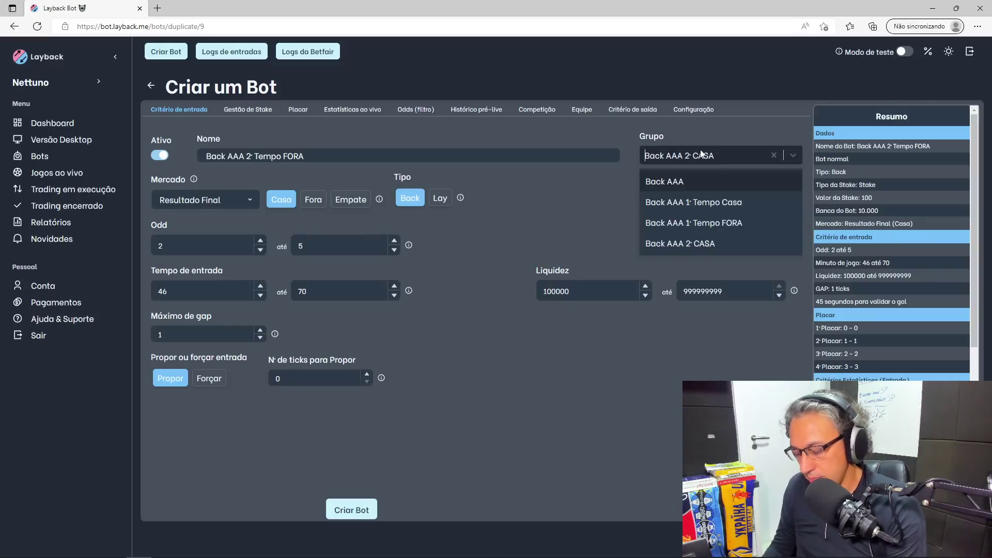
{"action": "type", "text": "Back AAA"}
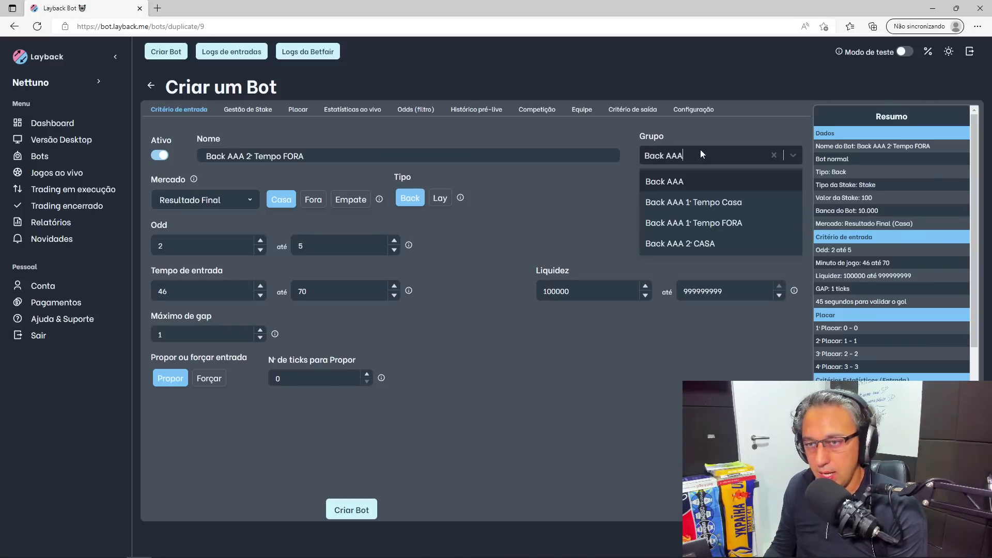
{"action": "type", "text": " 2º"}
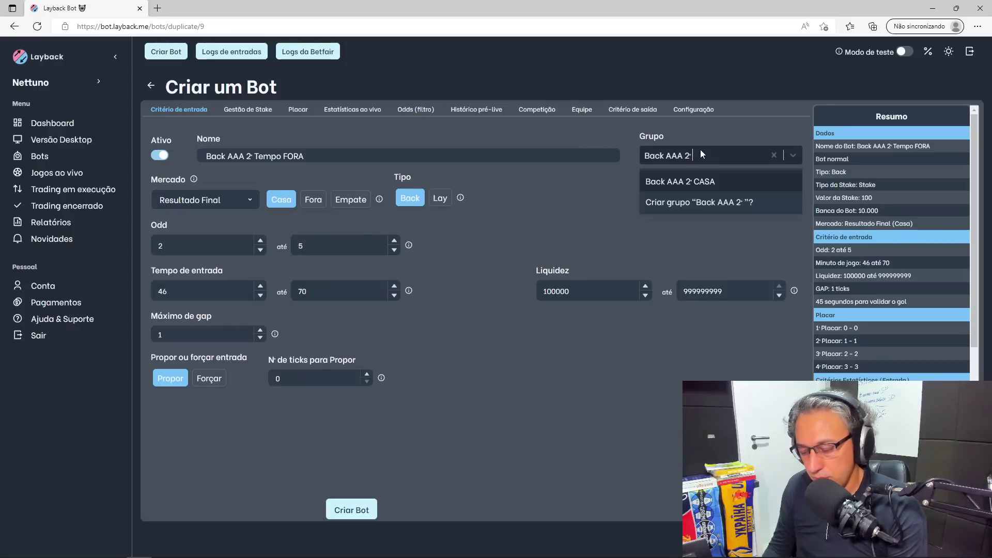
{"action": "type", "text": "FORA"}
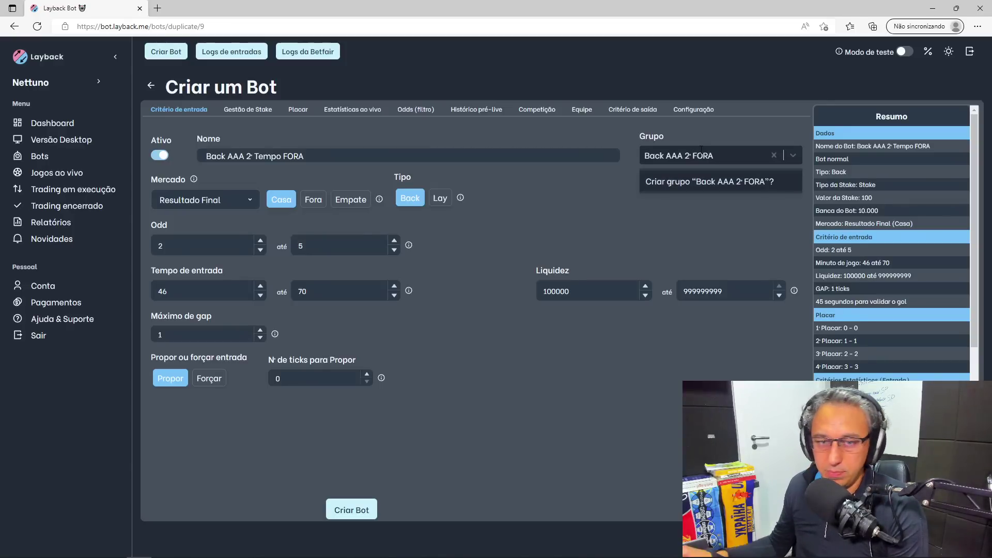
{"action": "left_click", "coordinate": [608, 215]}
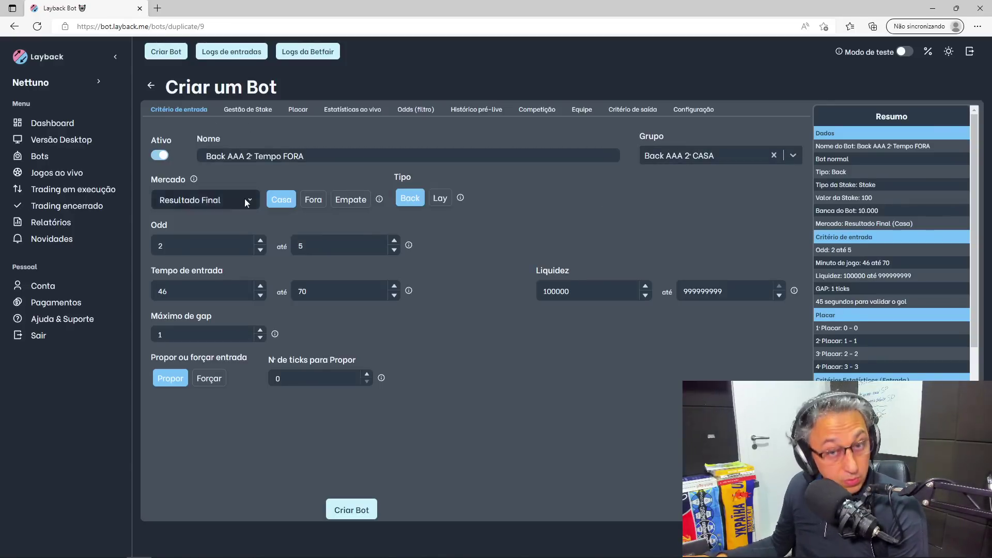
Switch the Resultado Final market selection to Fora and check the copied score filter
{"action": "left_click", "coordinate": [311, 205]}
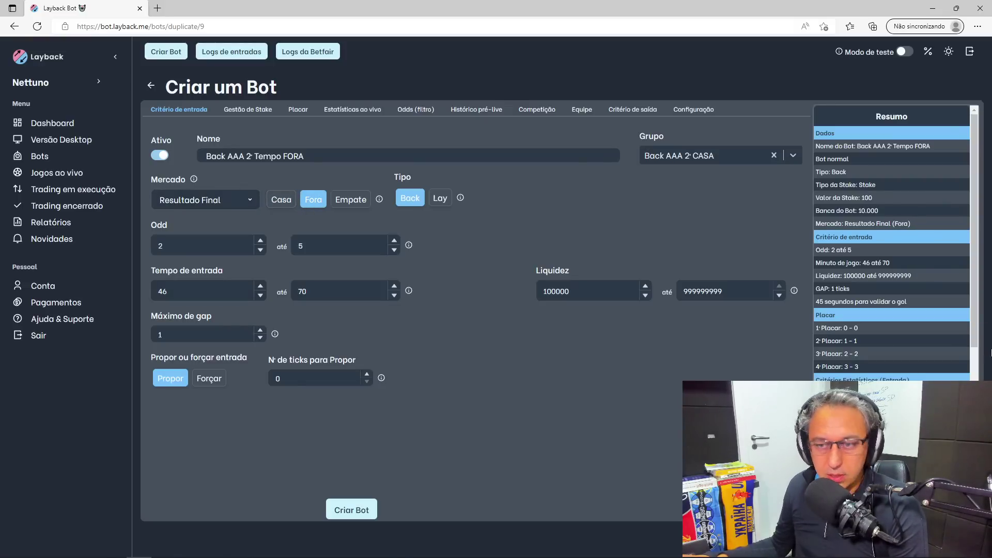
{"action": "left_click", "coordinate": [264, 110]}
{"action": "left_click", "coordinate": [298, 109]}
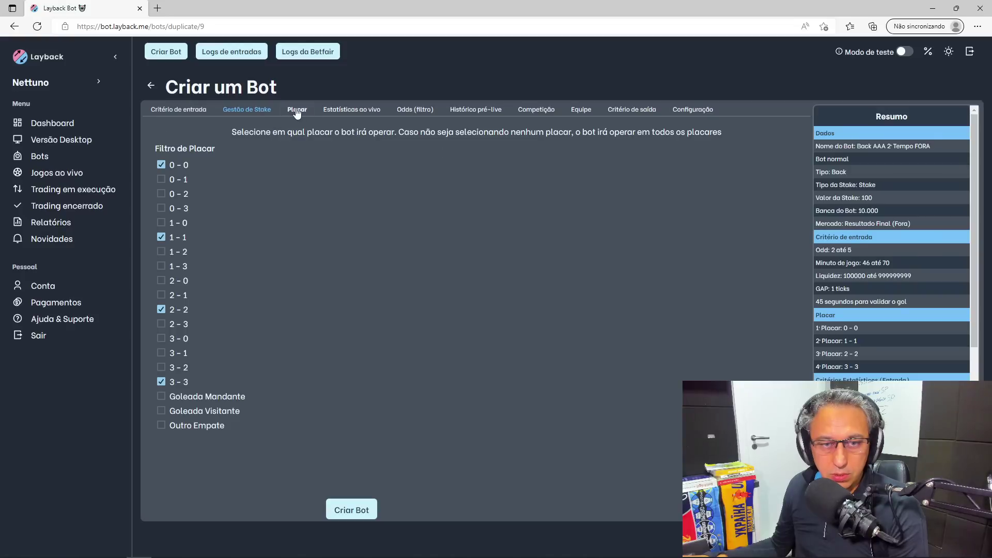
Reverse the live statistics: possession and the 3–99 shots to Fora, the 0–2 shots to Casa, dangerous attacks to Diferença Fora - Casa
{"action": "left_click", "coordinate": [352, 110]}
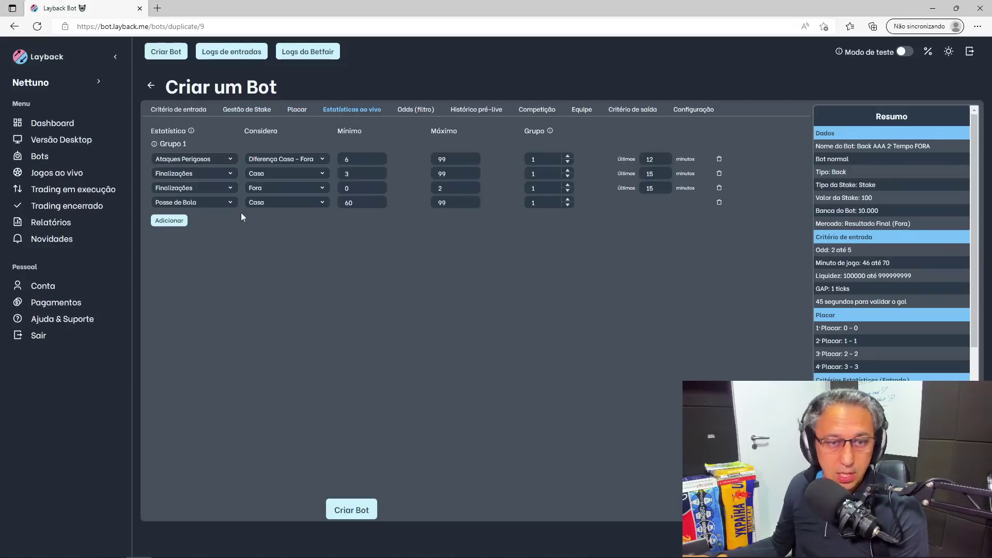
{"action": "left_click", "coordinate": [314, 202]}
{"action": "left_click", "coordinate": [279, 234]}
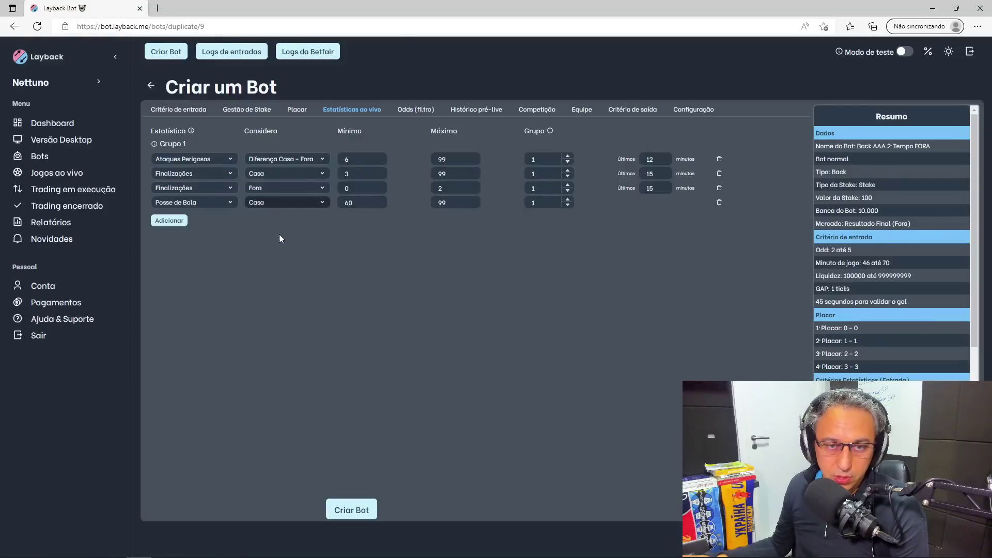
{"action": "left_click", "coordinate": [272, 188]}
{"action": "key", "text": "Escape"}
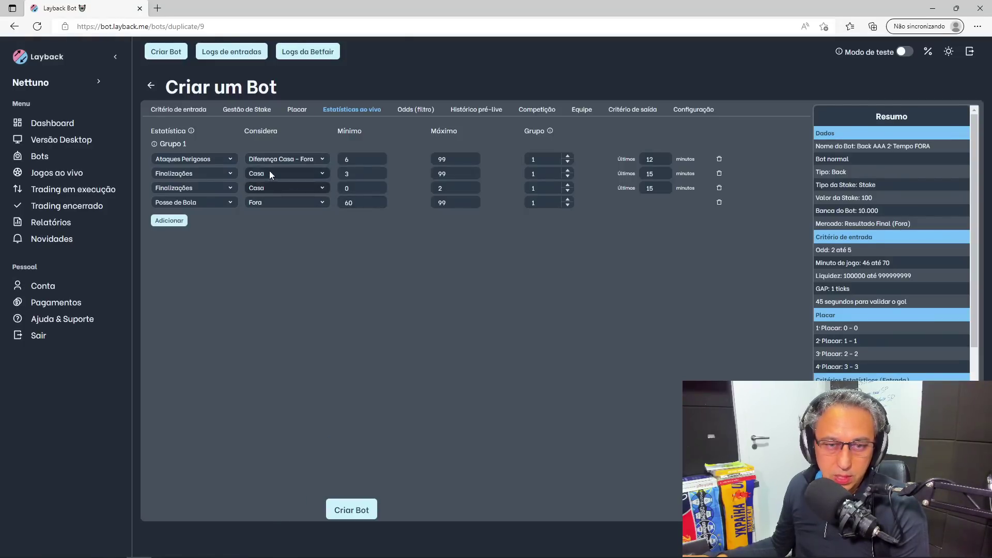
{"action": "left_click", "coordinate": [269, 171]}
{"action": "left_click", "coordinate": [266, 204]}
{"action": "left_click", "coordinate": [298, 160]}
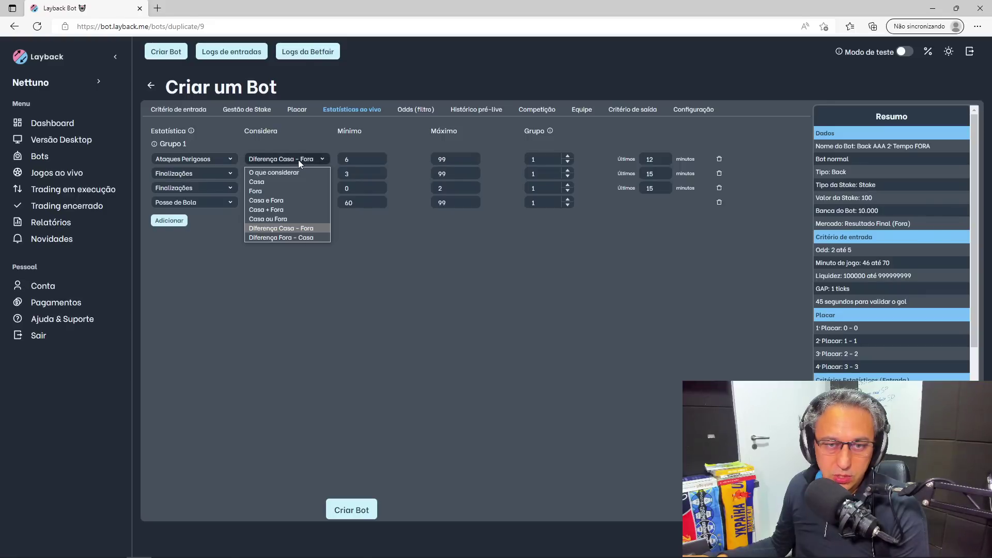
{"action": "left_click", "coordinate": [290, 238]}
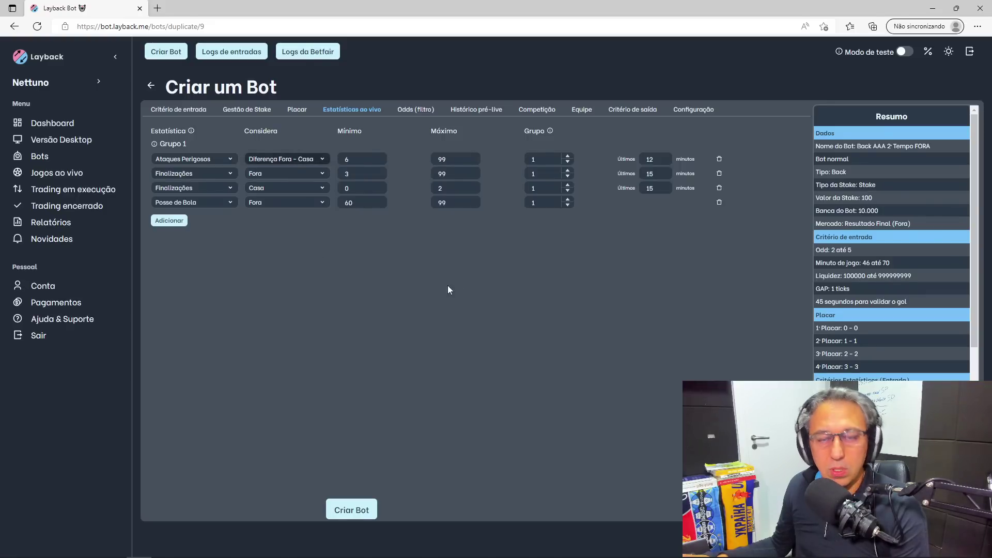
Set the venue of the selected teams from AC Milan to Liverpool in the Apostar list to Fora
{"action": "left_click", "coordinate": [419, 114]}
{"action": "left_click", "coordinate": [478, 111]}
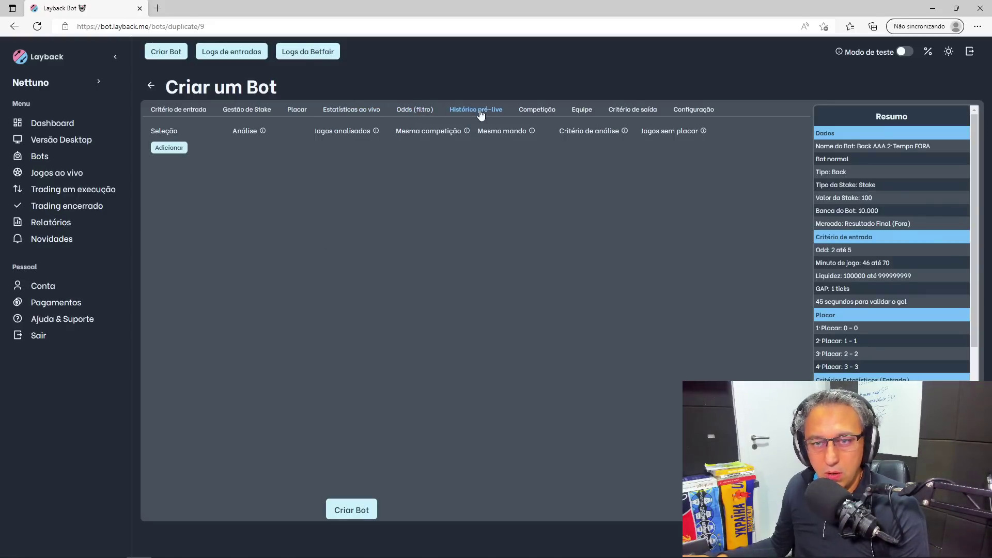
{"action": "left_click", "coordinate": [538, 110]}
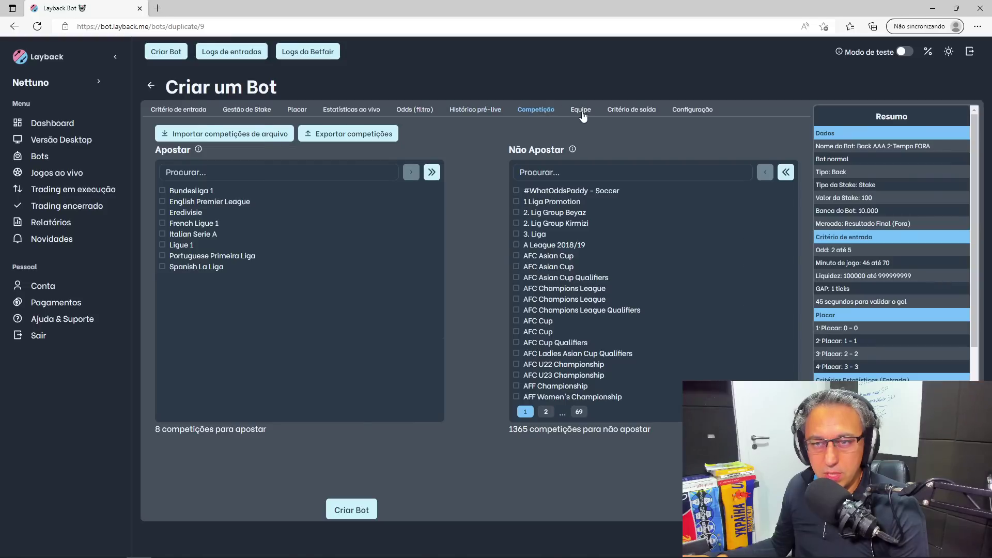
{"action": "left_click", "coordinate": [583, 111]}
{"action": "left_click", "coordinate": [422, 196]}
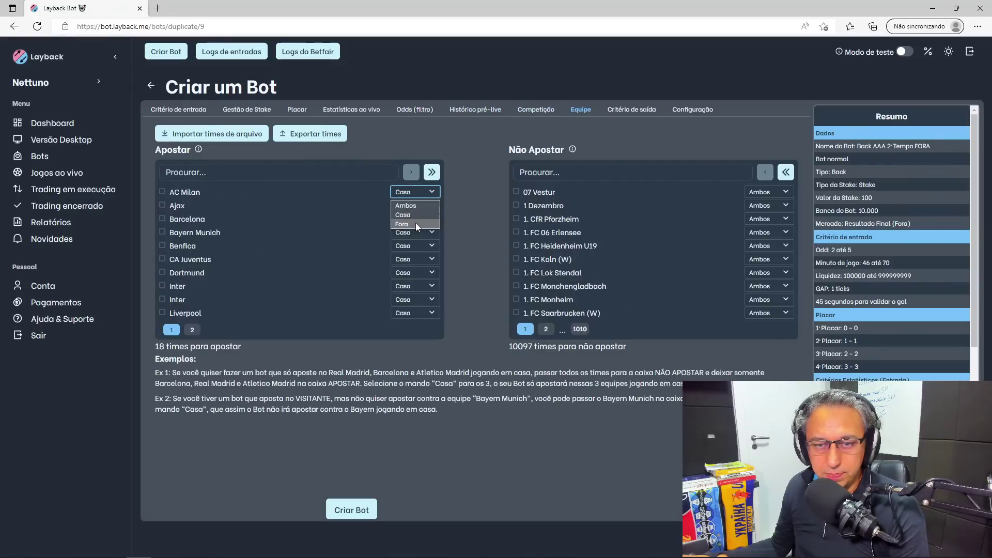
{"action": "left_click", "coordinate": [415, 223]}
{"action": "left_click", "coordinate": [419, 203]}
{"action": "left_click", "coordinate": [419, 228]}
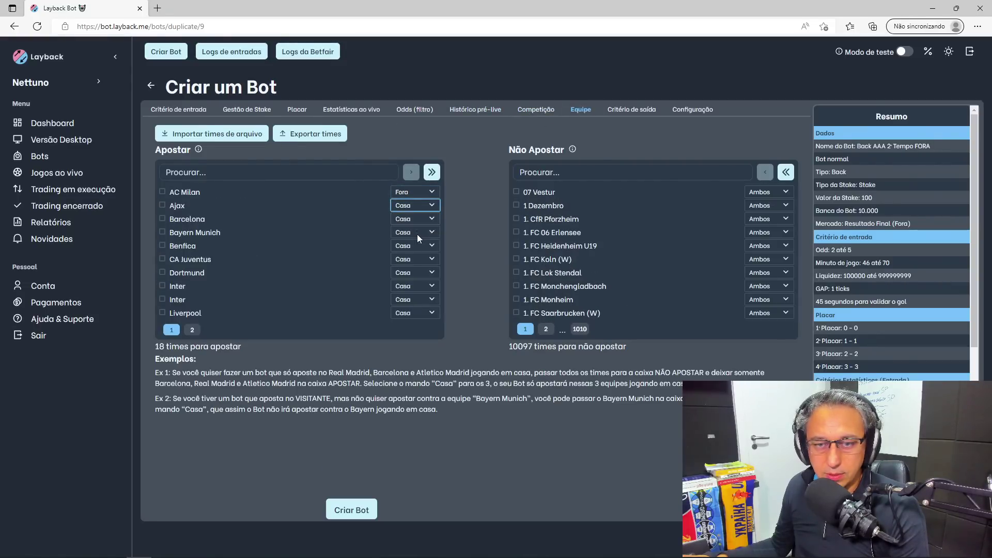
{"action": "left_click", "coordinate": [417, 234]}
Set the venue of the remaining selected teams, Man City through Sporting Lisbon, to Fora
{"action": "left_click", "coordinate": [192, 330]}
{"action": "left_click", "coordinate": [404, 206]}
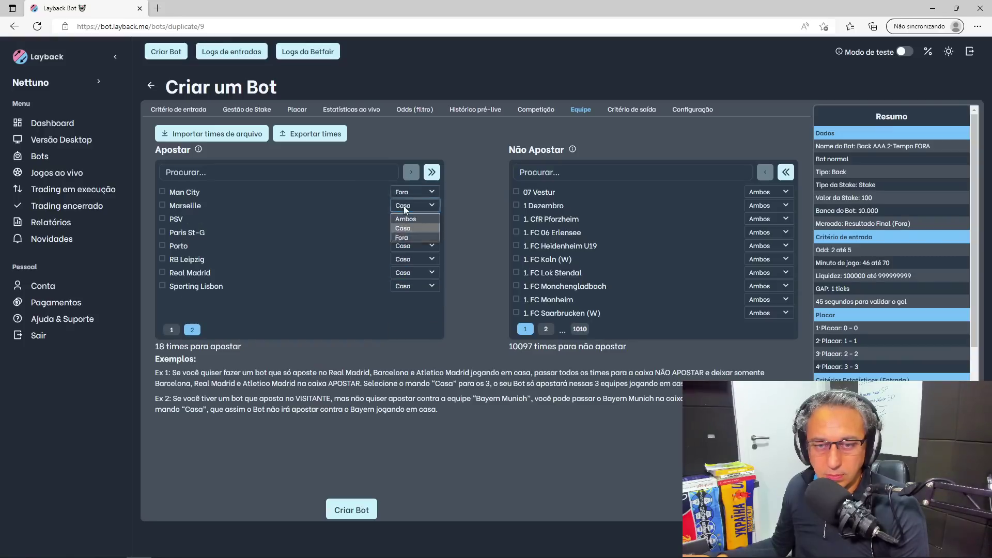
{"action": "left_click", "coordinate": [402, 237]}
{"action": "left_click_drag", "start_coordinate": [413, 219], "coordinate": [414, 265]}
{"action": "left_click_drag", "start_coordinate": [414, 246], "coordinate": [414, 277]}
{"action": "left_click_drag", "start_coordinate": [414, 259], "coordinate": [413, 304]}
{"action": "left_click_drag", "start_coordinate": [413, 285], "coordinate": [413, 317]}
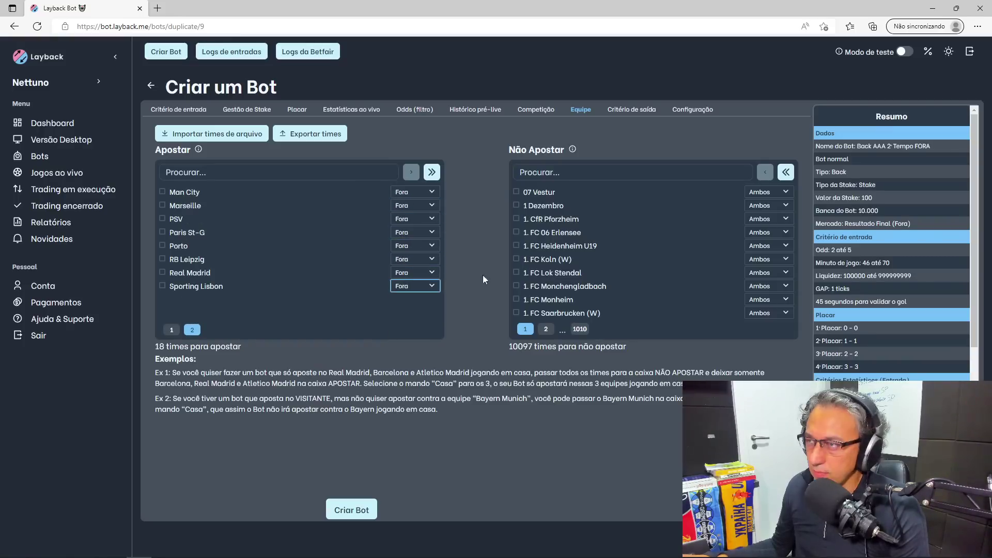
Change the ball possession exit criterion to Fora and create the bot despite its wide odds range
{"action": "left_click", "coordinate": [634, 111]}
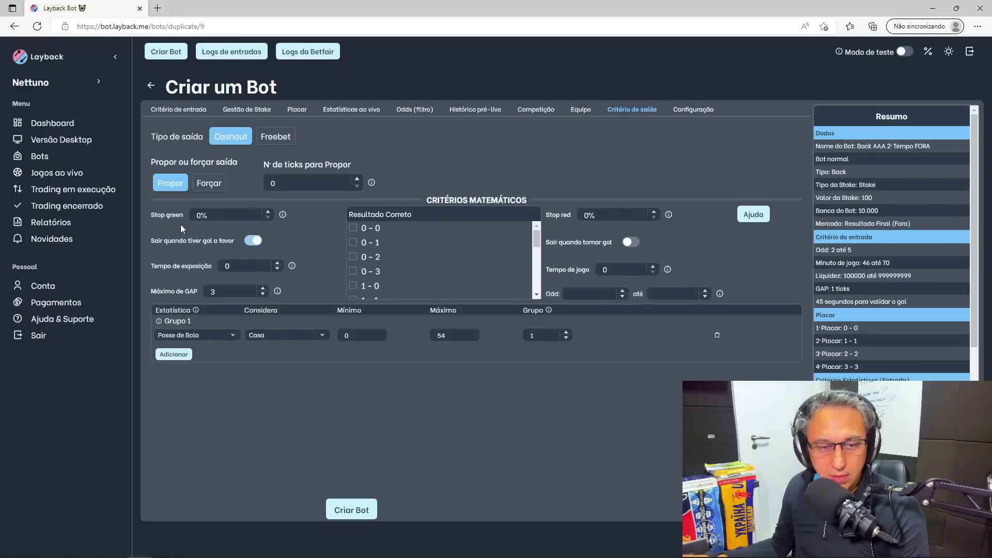
{"action": "left_click", "coordinate": [290, 333]}
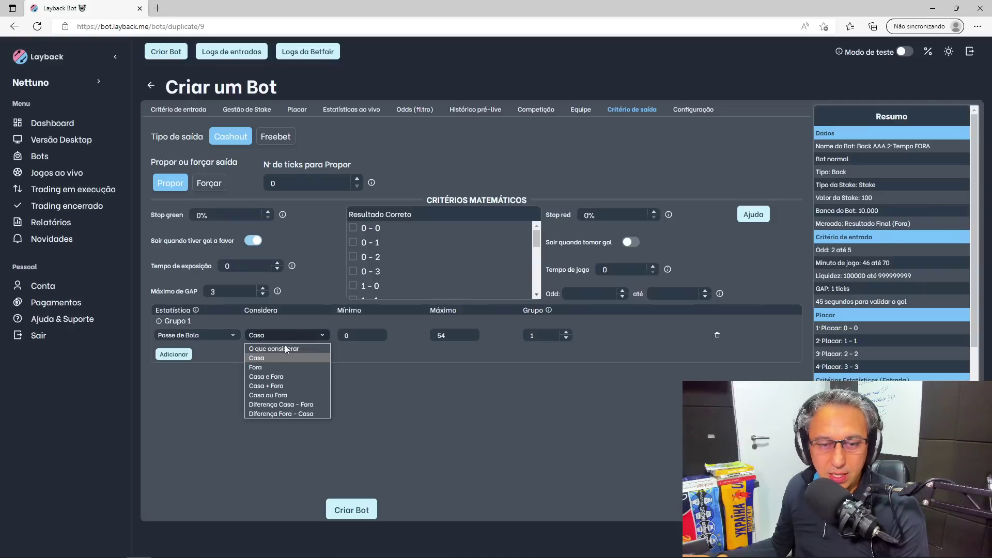
{"action": "left_click", "coordinate": [281, 366]}
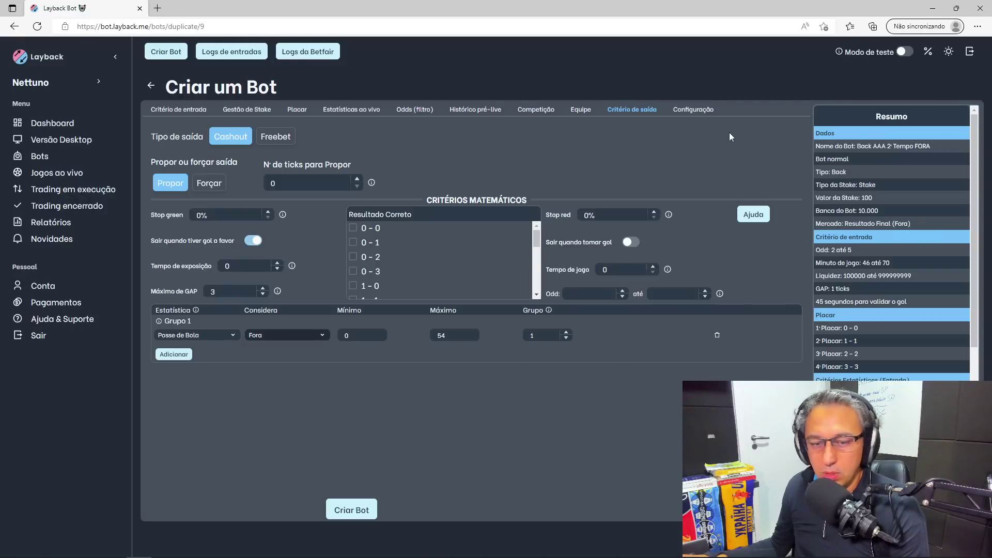
{"action": "left_click", "coordinate": [360, 509]}
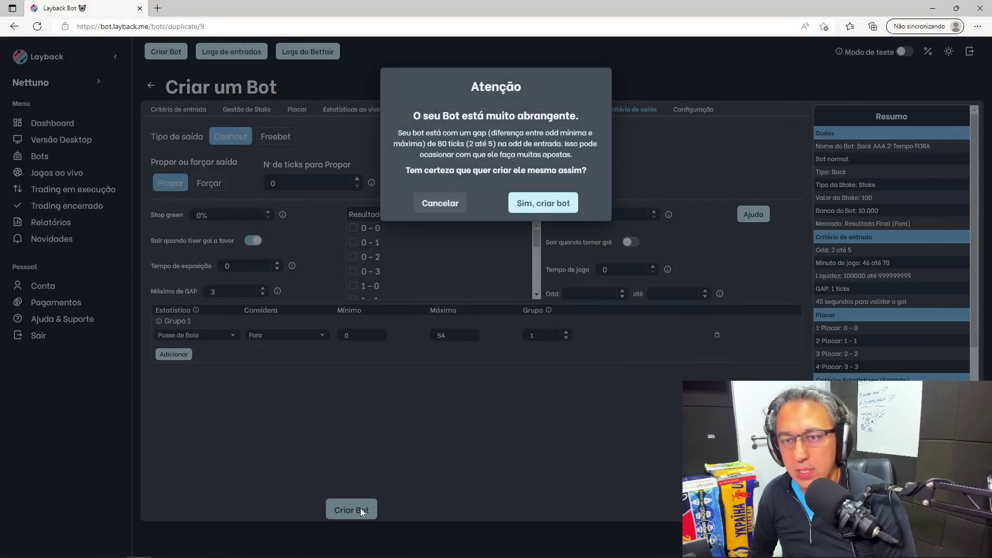
{"action": "left_click", "coordinate": [556, 202]}
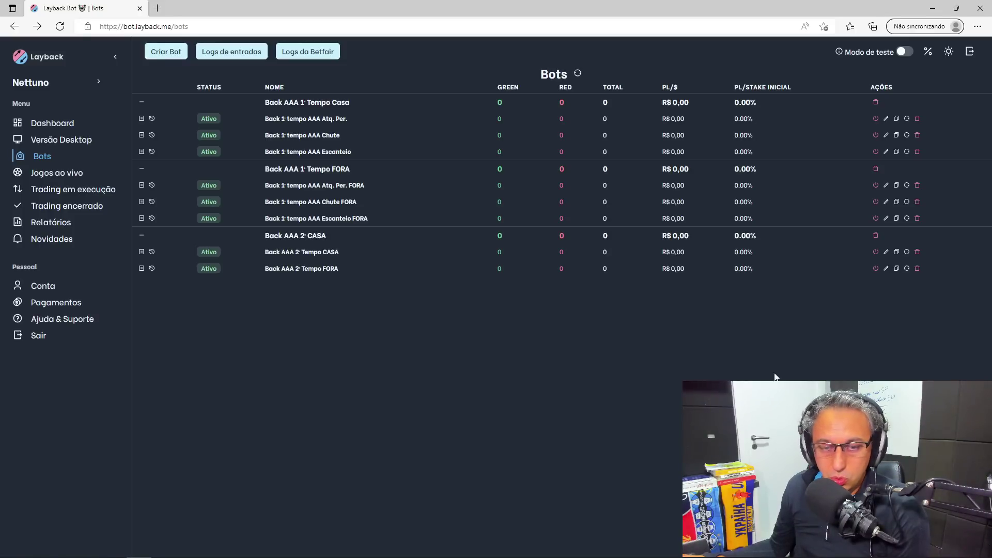
Duplicate the Back AAA 2º Tempo CASA bot in normal mode and name the copy Back AAA 2º Tempo CASA FECHA
{"action": "left_click", "coordinate": [897, 252]}
{"action": "left_click", "coordinate": [547, 155]}
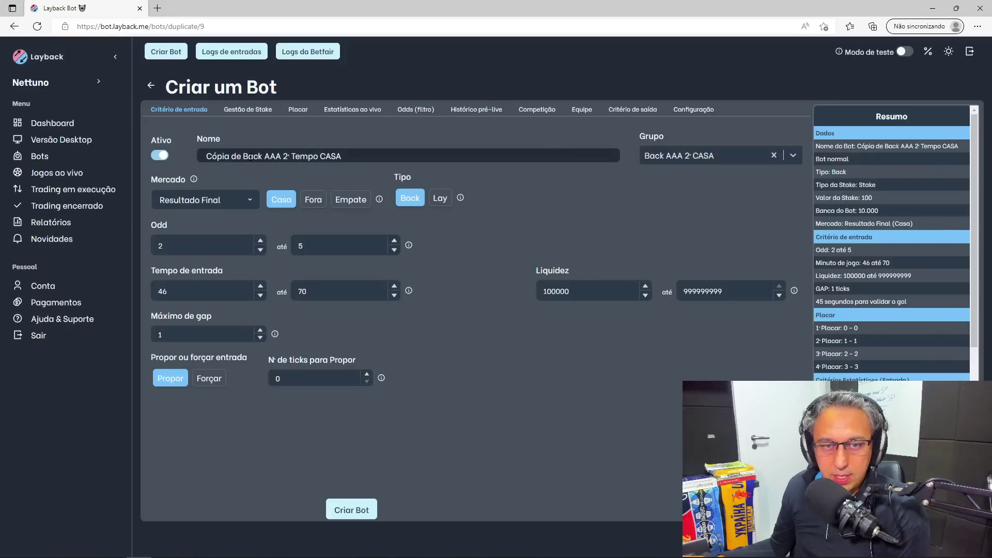
{"action": "left_click_drag", "start_coordinate": [243, 157], "coordinate": [187, 153]}
{"action": "key", "text": "BackSpace"}
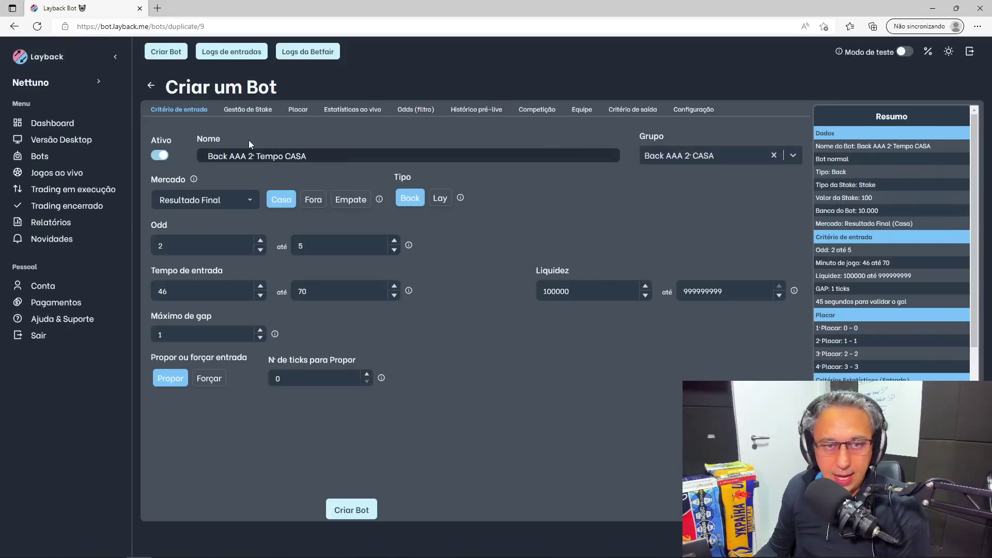
{"action": "key", "text": "Delete"}
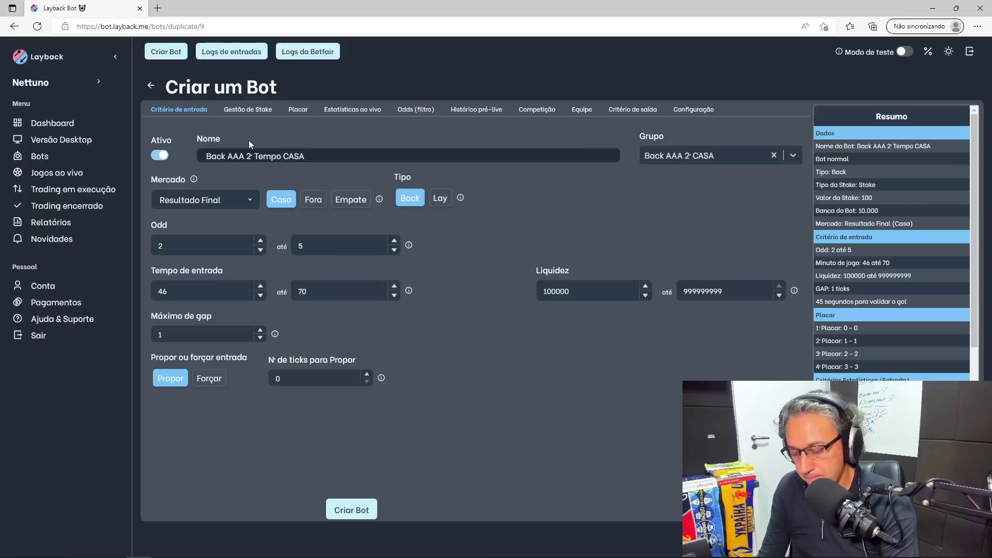
{"action": "type", "text": "FECHA"}
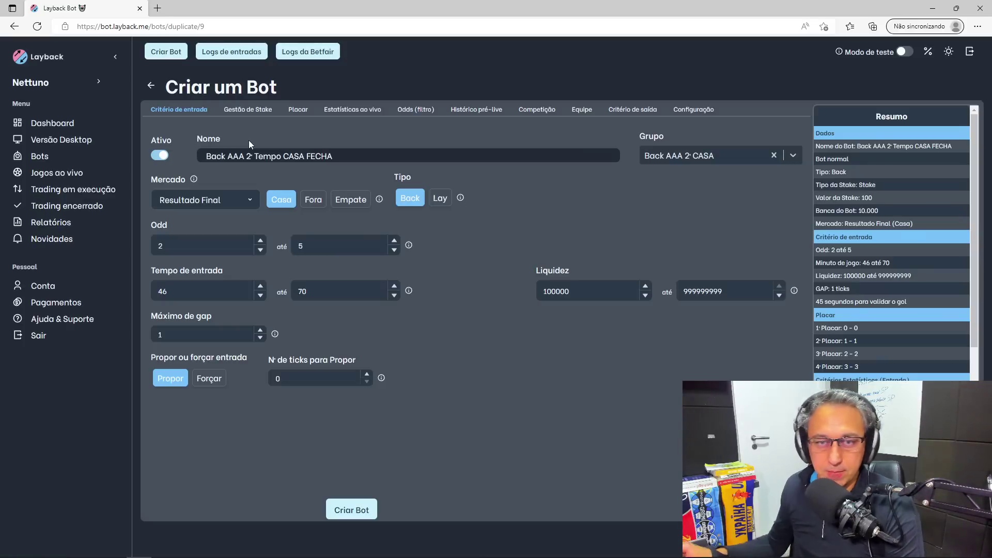
Start entering a new group name for the copy, clear it and choose the existing group Back AAA 2º CASA
{"action": "left_click", "coordinate": [713, 156]}
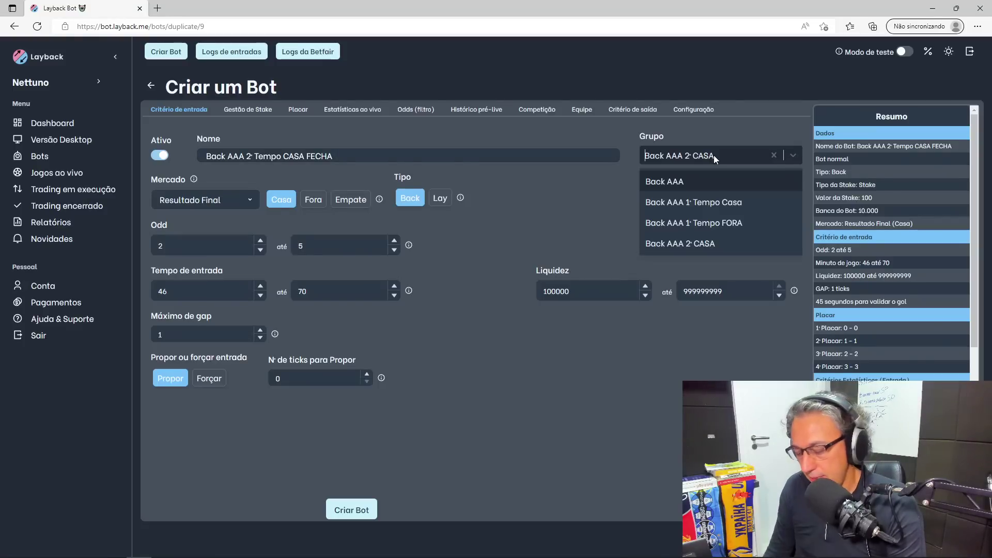
{"action": "type", "text": "Back "}
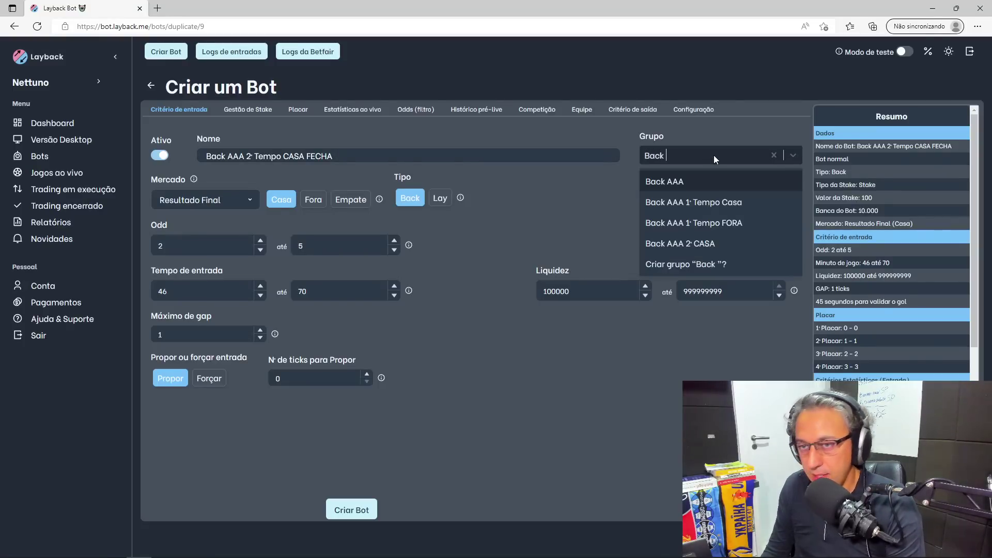
{"action": "type", "text": "AAA 2º"}
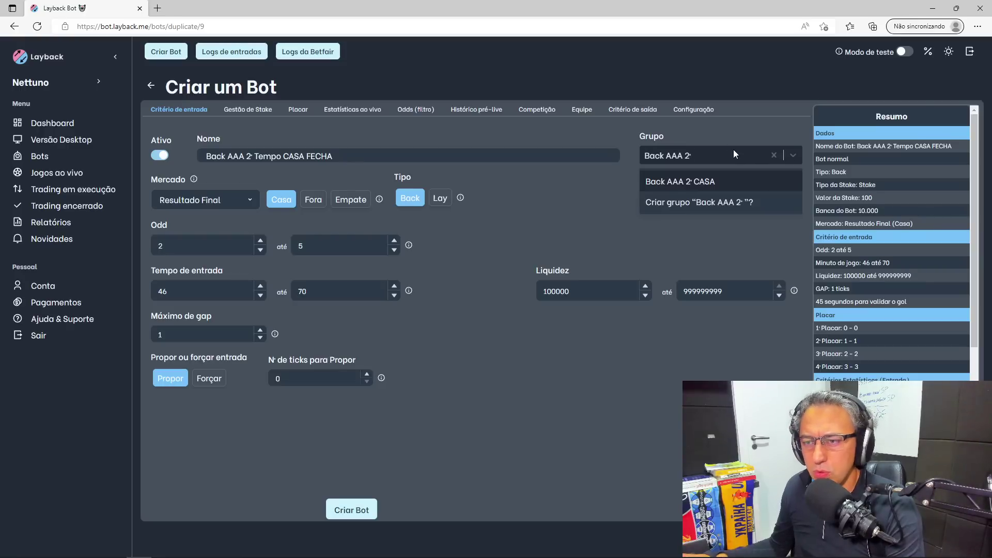
{"action": "key", "text": "ctrl+BackSpace"}
{"action": "key", "text": "ctrl+BackSpace"}
{"action": "key", "text": "ctrl+BackSpace"}
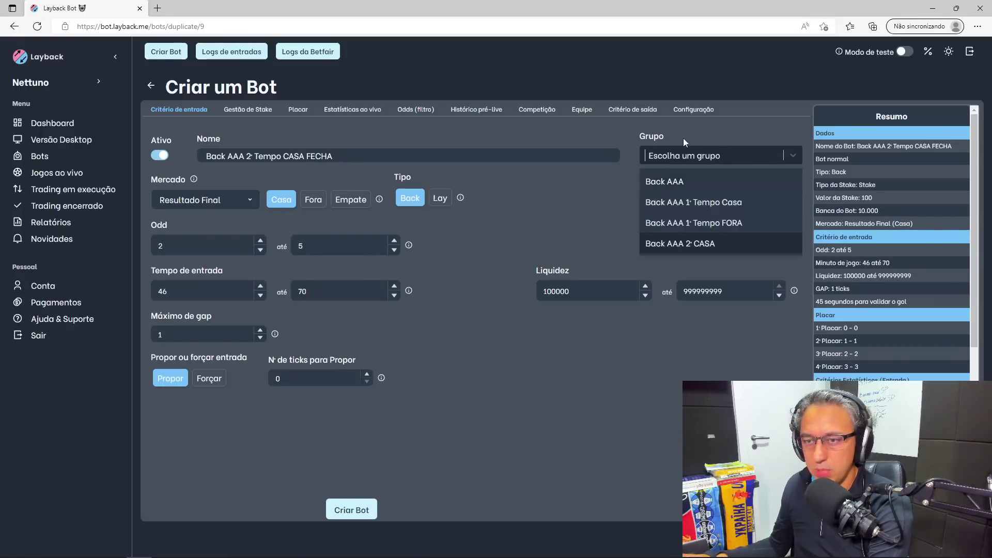
{"action": "left_click", "coordinate": [711, 246]}
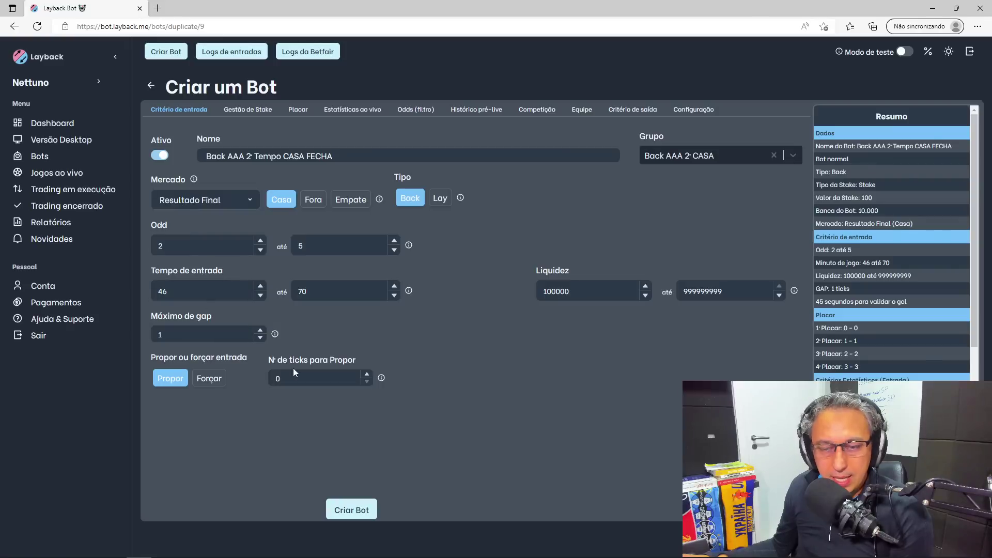
Review the copy's stake management, score, live statistics, pre-live history, competition, team and exit settings
{"action": "left_click", "coordinate": [255, 109]}
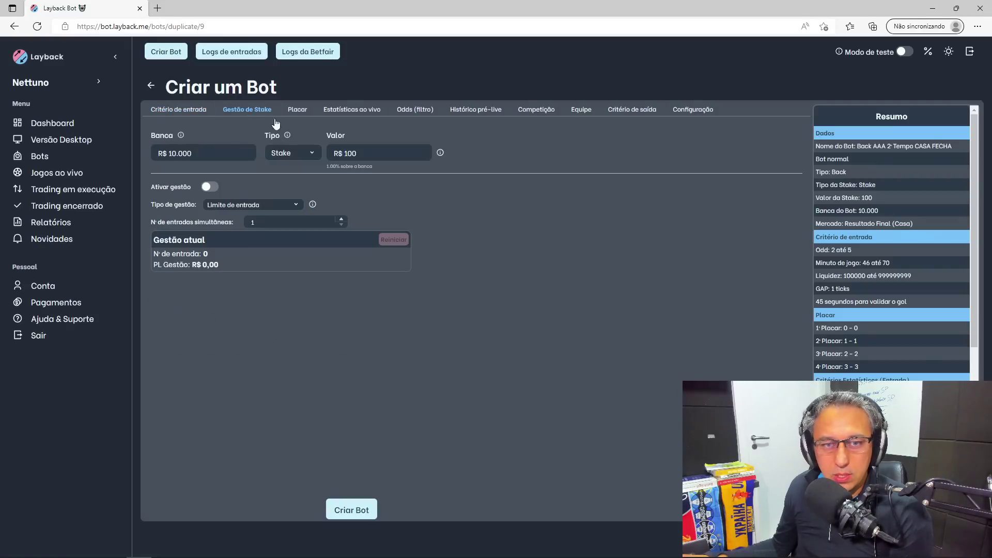
{"action": "left_click", "coordinate": [298, 110]}
{"action": "left_click", "coordinate": [351, 110]}
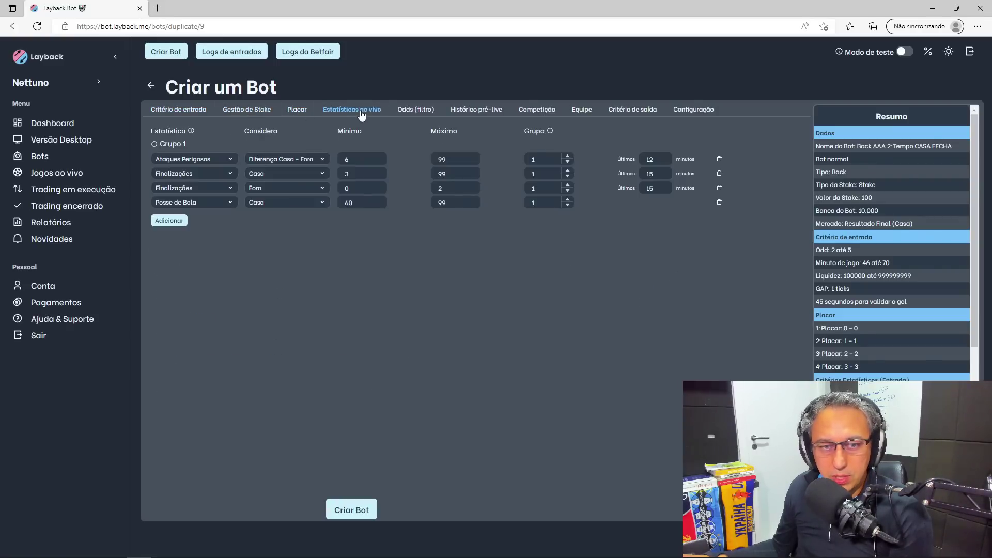
{"action": "left_click", "coordinate": [469, 110]}
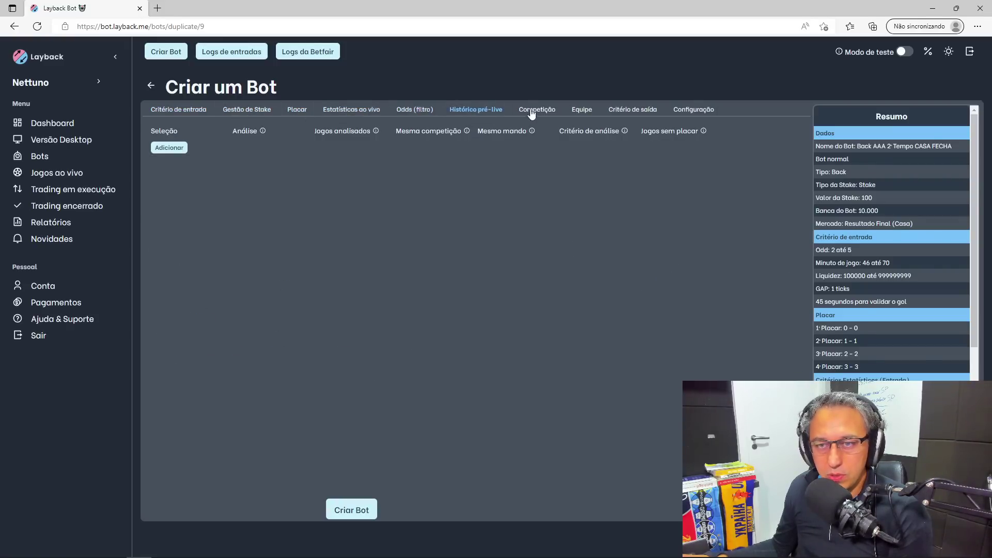
{"action": "left_click", "coordinate": [535, 110]}
{"action": "left_click", "coordinate": [580, 110]}
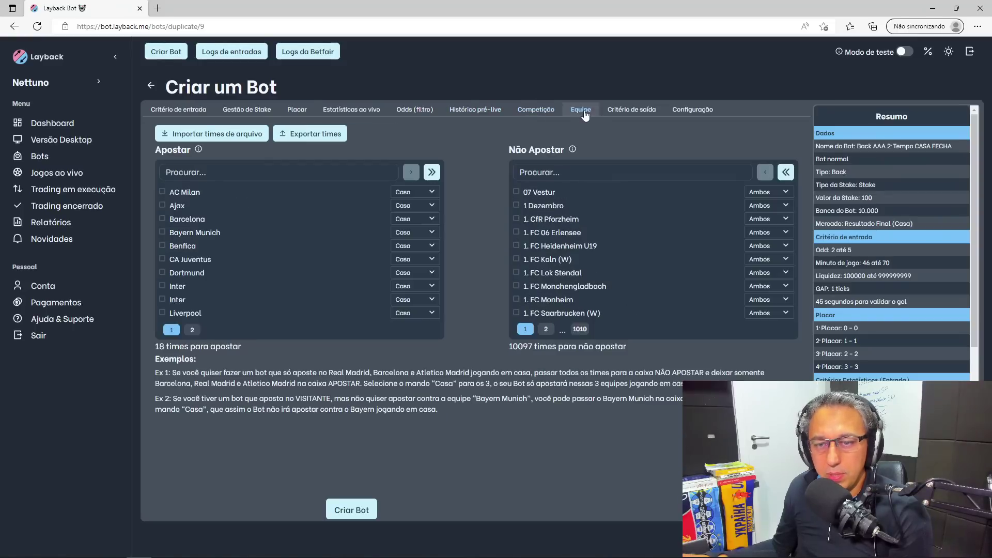
{"action": "left_click", "coordinate": [641, 110]}
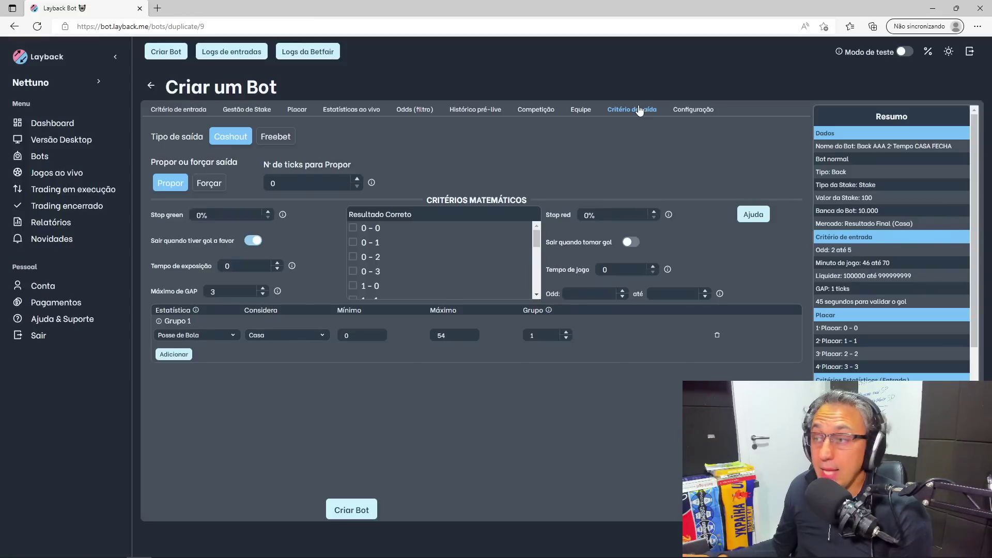
Set the copy's entry odds range to 1.70 up to 3
{"action": "left_click", "coordinate": [191, 111]}
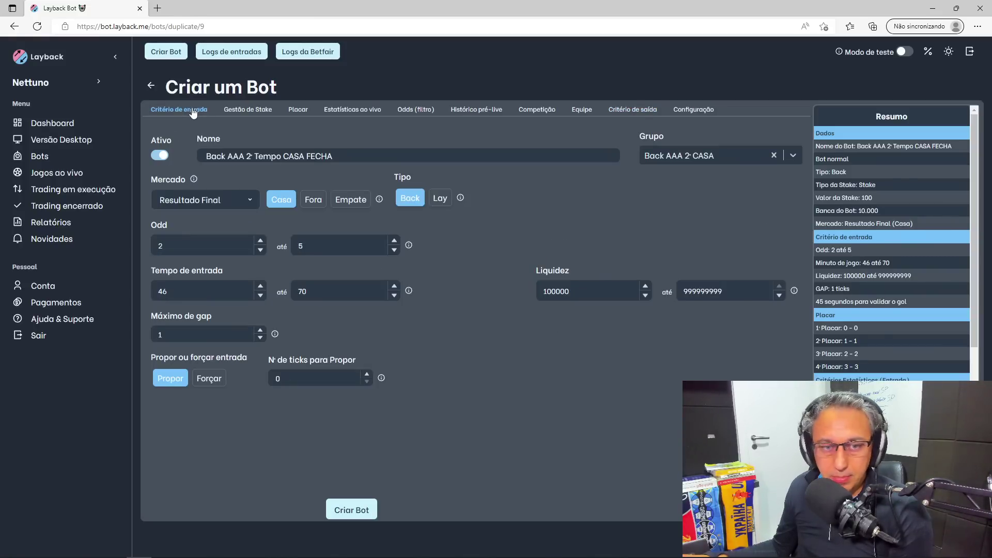
{"action": "double_click", "coordinate": [160, 246]}
{"action": "type", "text": "1"}
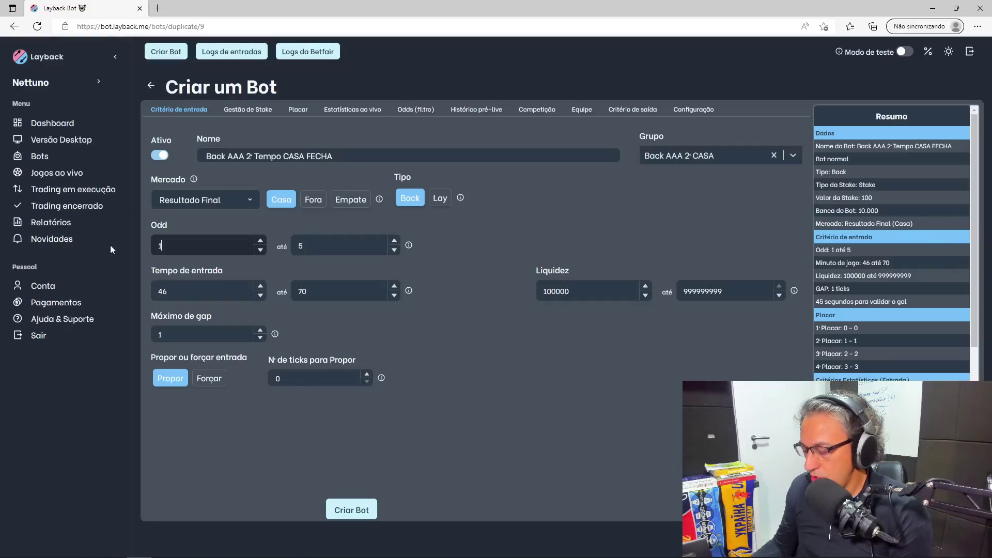
{"action": "type", "text": ".70"}
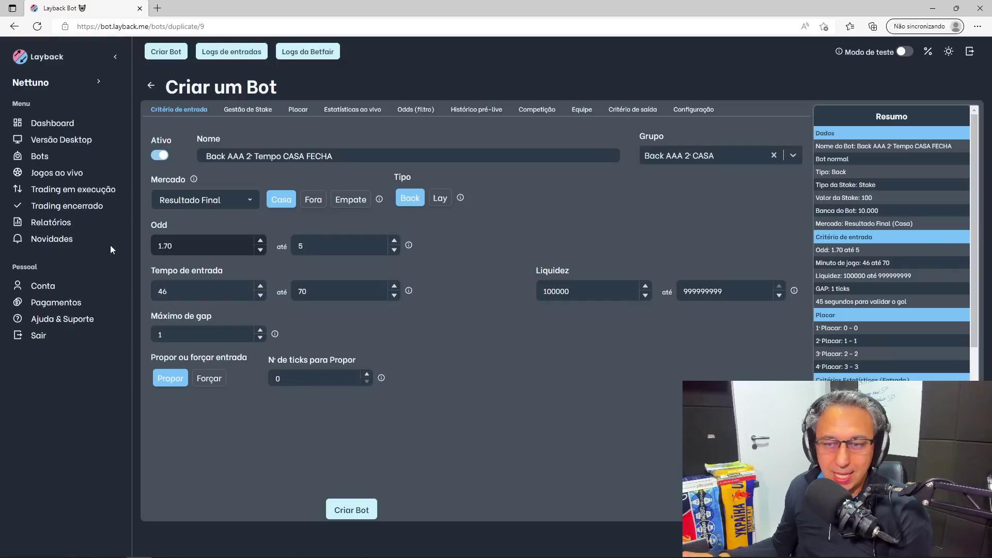
{"action": "double_click", "coordinate": [305, 246]}
{"action": "type", "text": "3"}
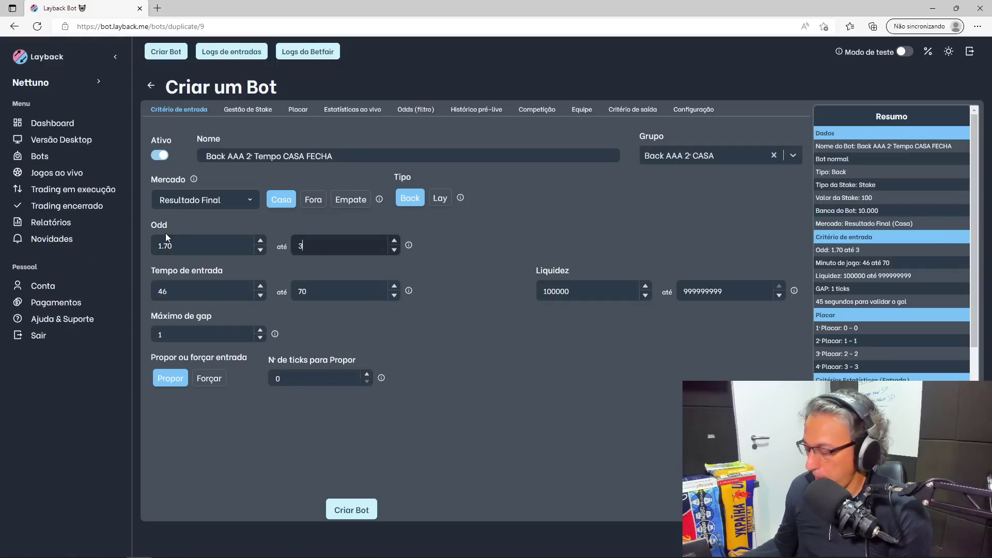
{"action": "left_click", "coordinate": [489, 357]}
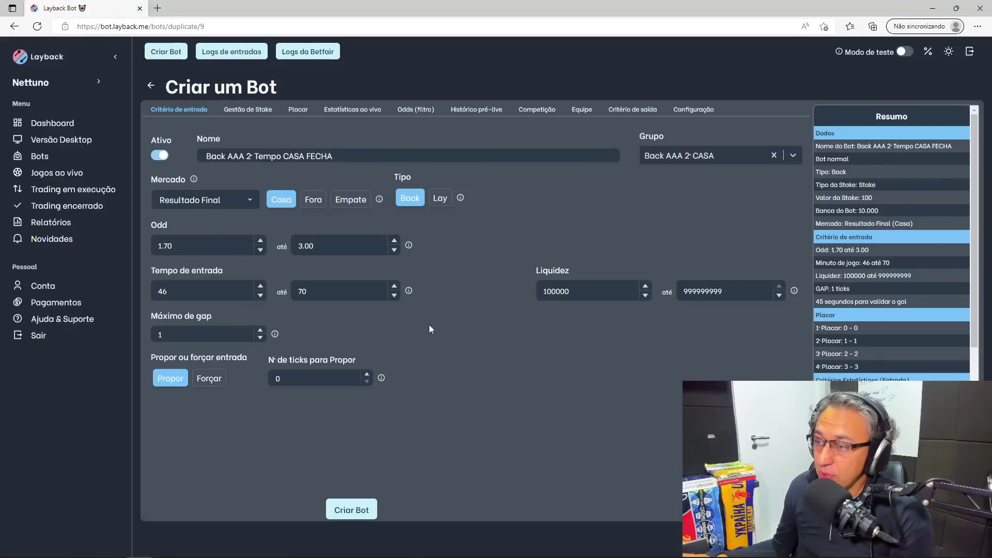
Set the Stop red exit criterion to 50% and recheck the entry and exit criteria
{"action": "left_click", "coordinate": [639, 109]}
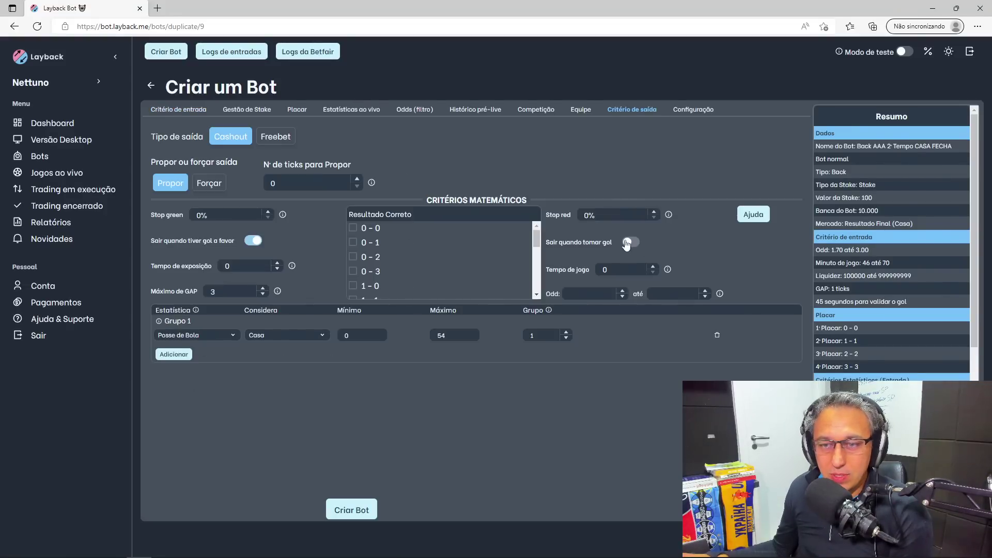
{"action": "left_click_drag", "start_coordinate": [606, 221], "coordinate": [532, 219]}
{"action": "type", "text": "50"}
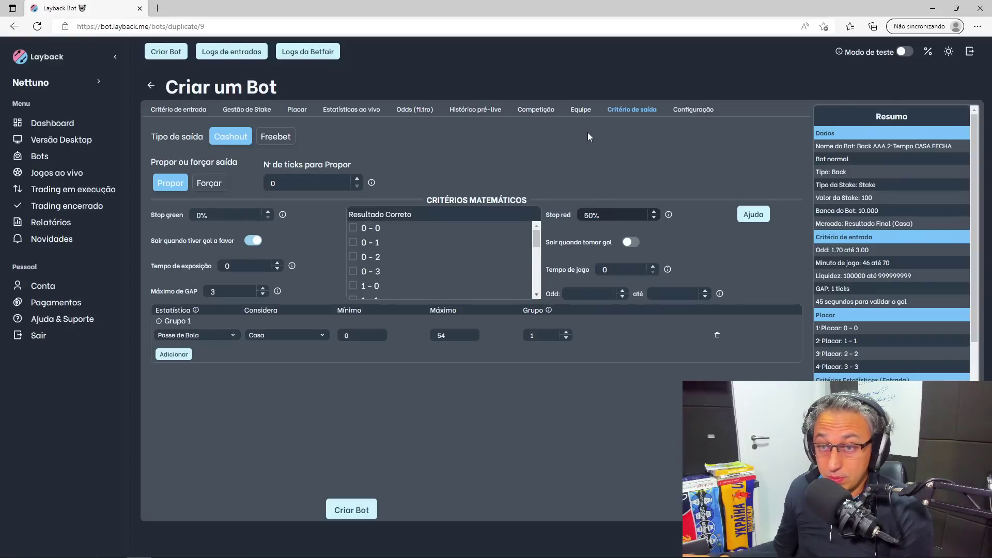
{"action": "left_click", "coordinate": [598, 164]}
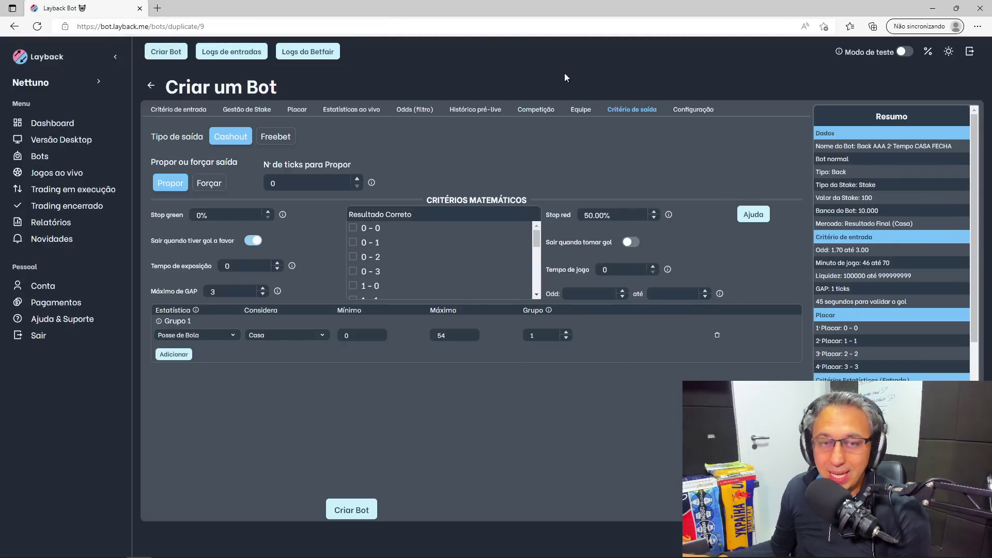
{"action": "left_click", "coordinate": [191, 113]}
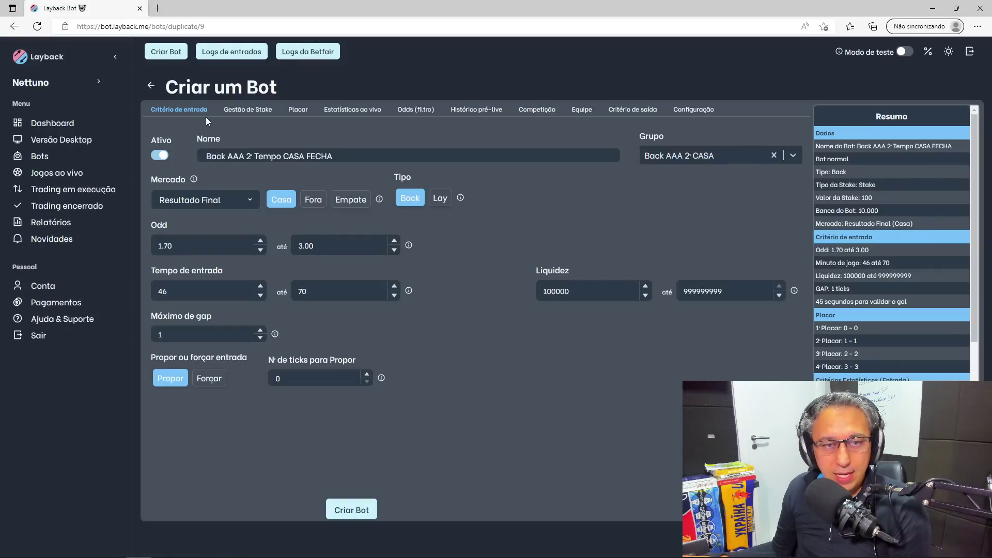
{"action": "left_click", "coordinate": [641, 110]}
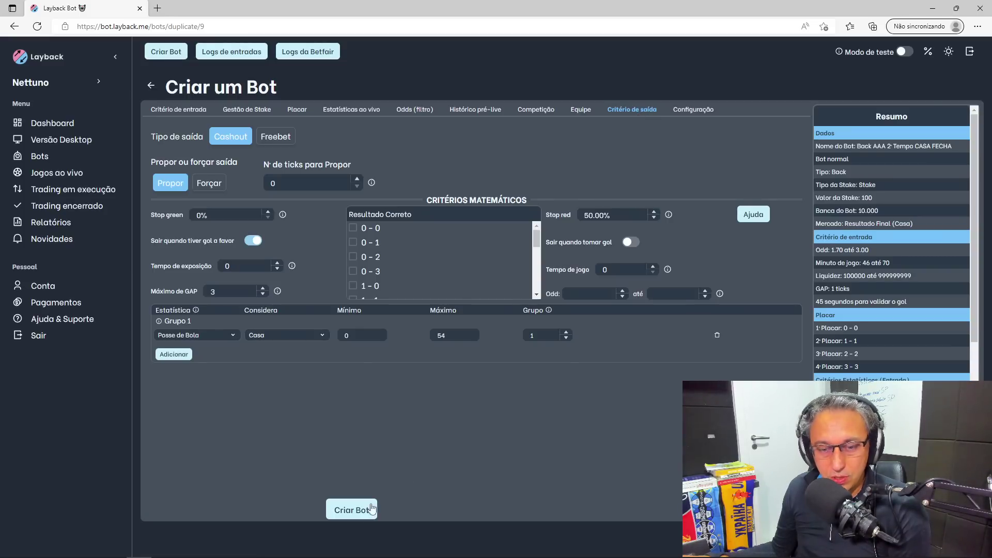
Recheck the entry criteria and create the Back AAA 2º Tempo CASA FECHA bot, accepting its wide odds range
{"action": "left_click", "coordinate": [187, 113]}
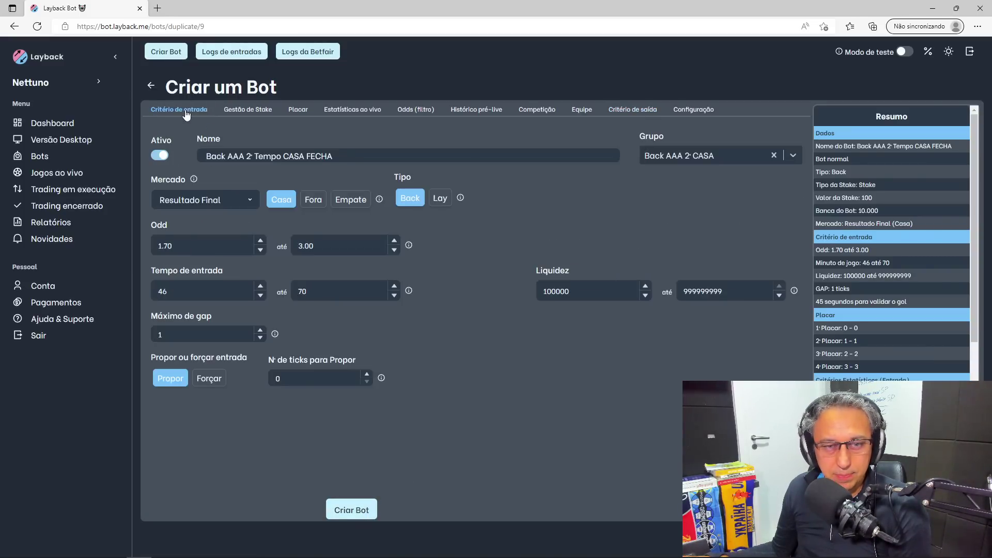
{"action": "left_click", "coordinate": [367, 514]}
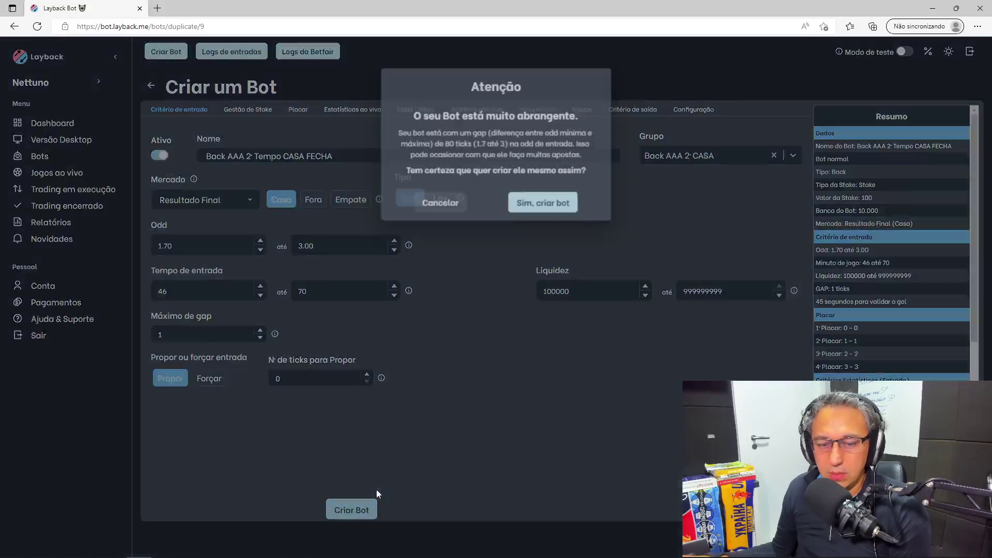
{"action": "left_click", "coordinate": [544, 203]}
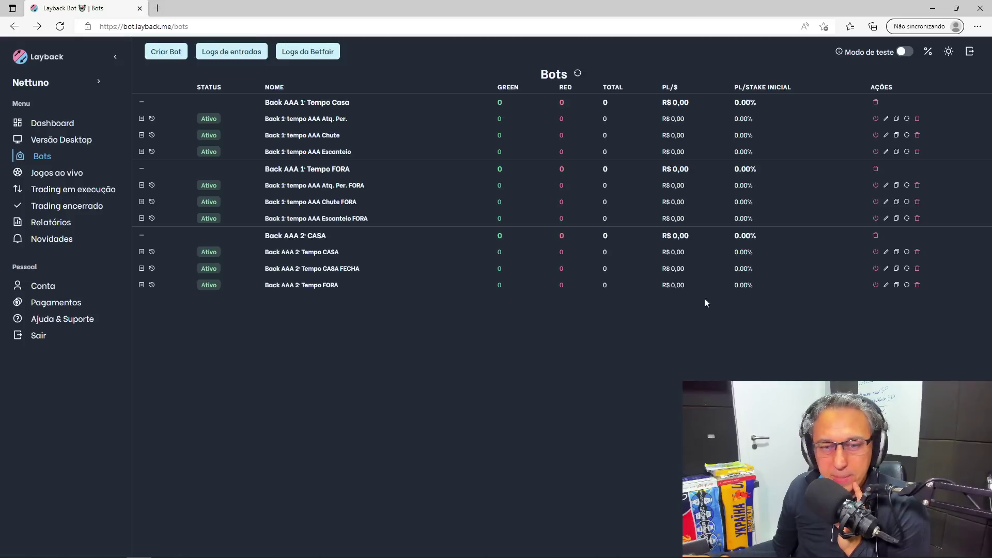
Move the Back AAA 2º Tempo FORA bot to a new group named Back AAA 2º FORA and save the edit
{"action": "left_click", "coordinate": [887, 285]}
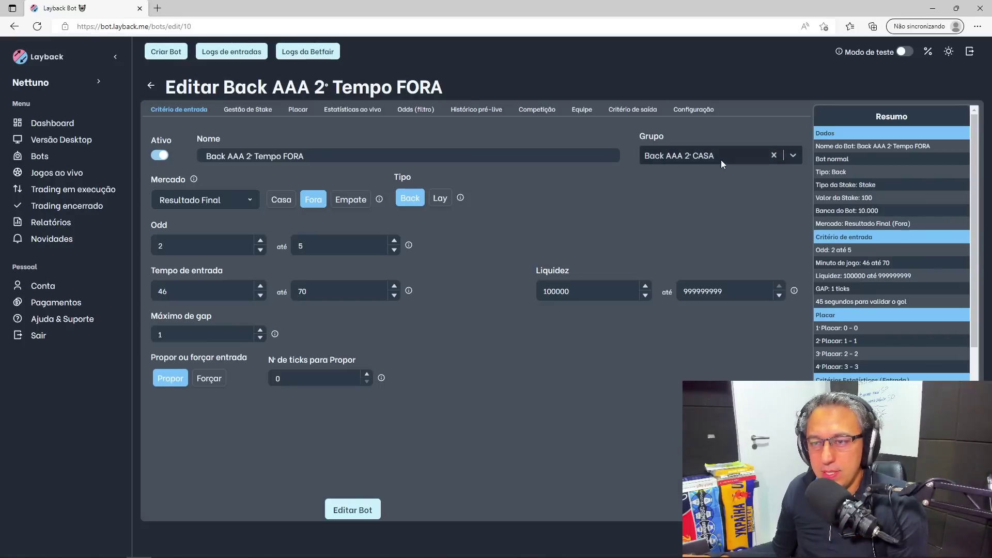
{"action": "left_click", "coordinate": [721, 160]}
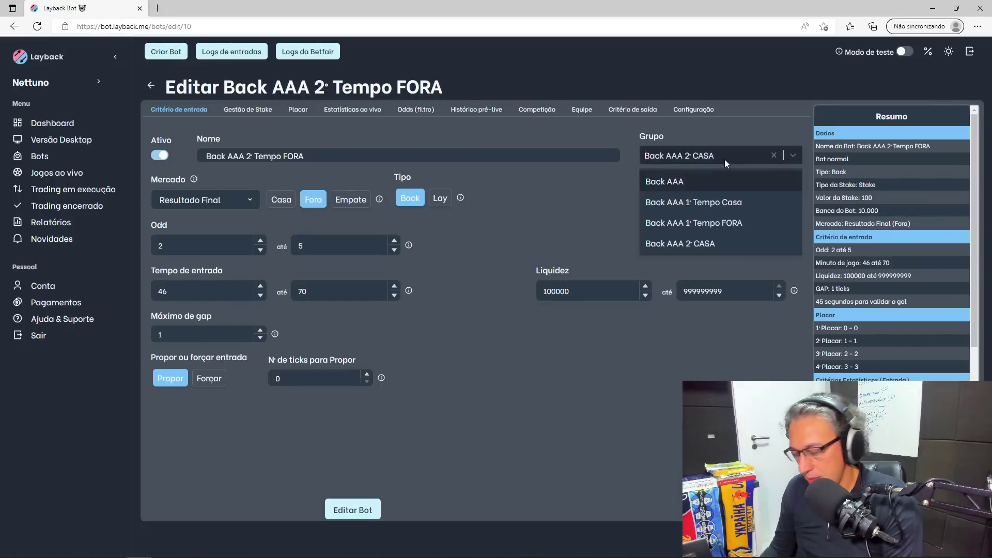
{"action": "type", "text": "Back AAA "}
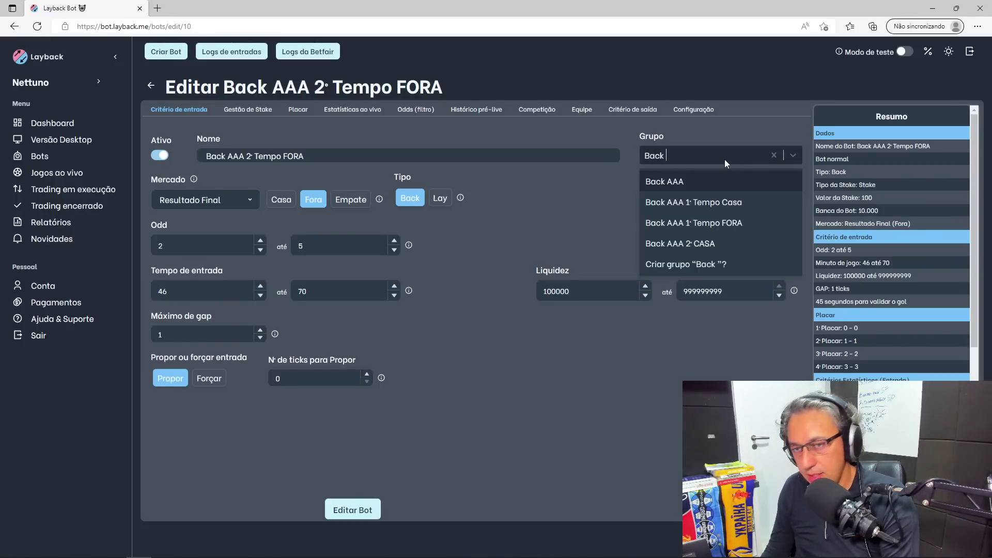
{"action": "type", "text": "2º"}
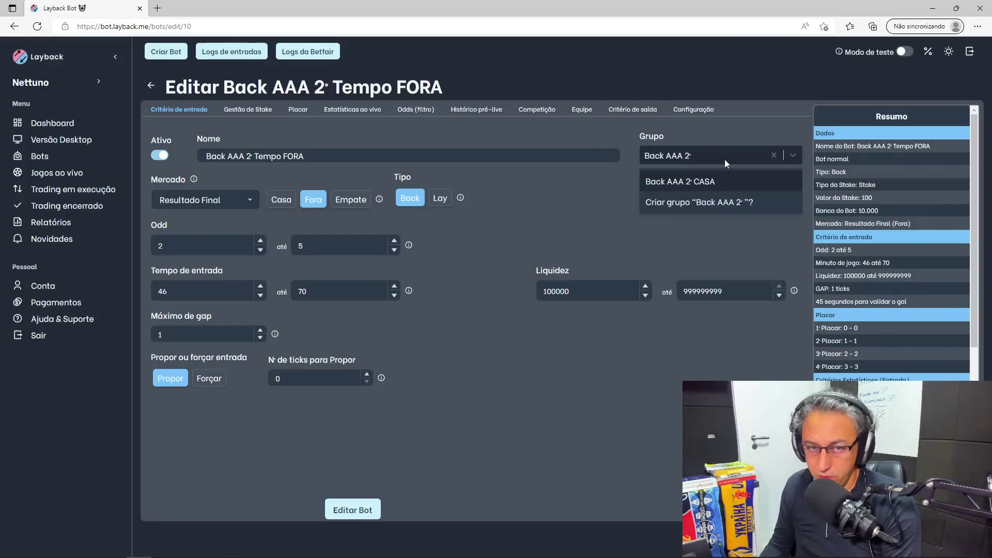
{"action": "type", "text": " F"}
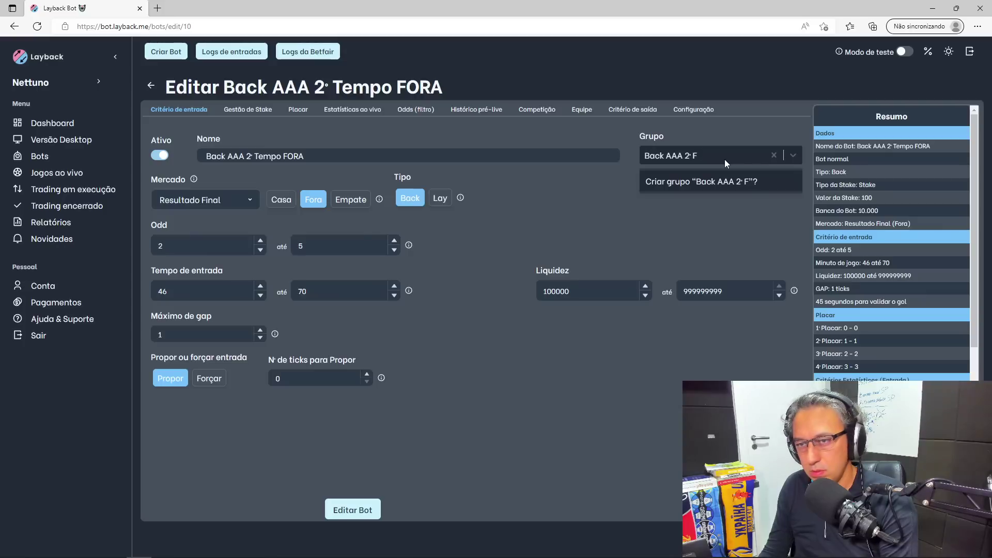
{"action": "type", "text": "ORA"}
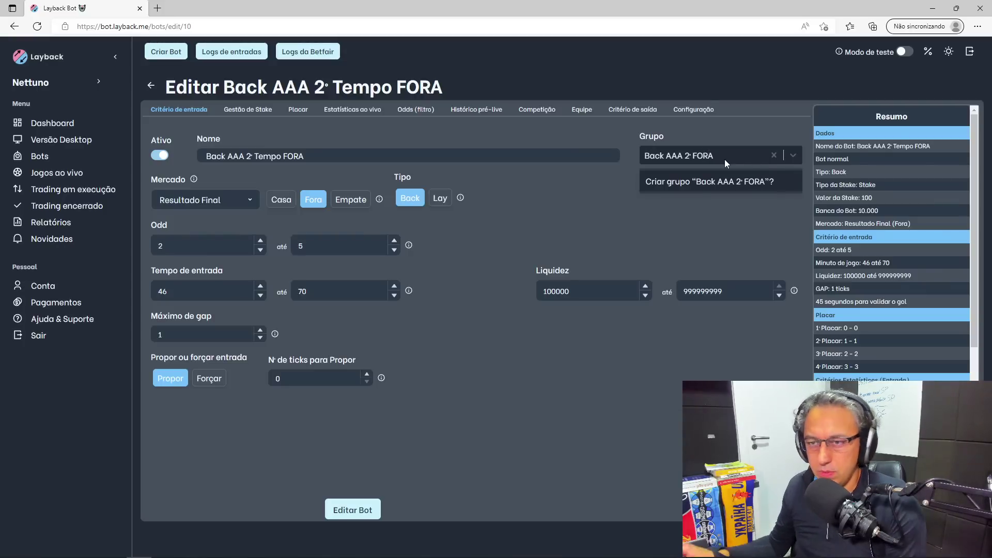
{"action": "left_click", "coordinate": [692, 185]}
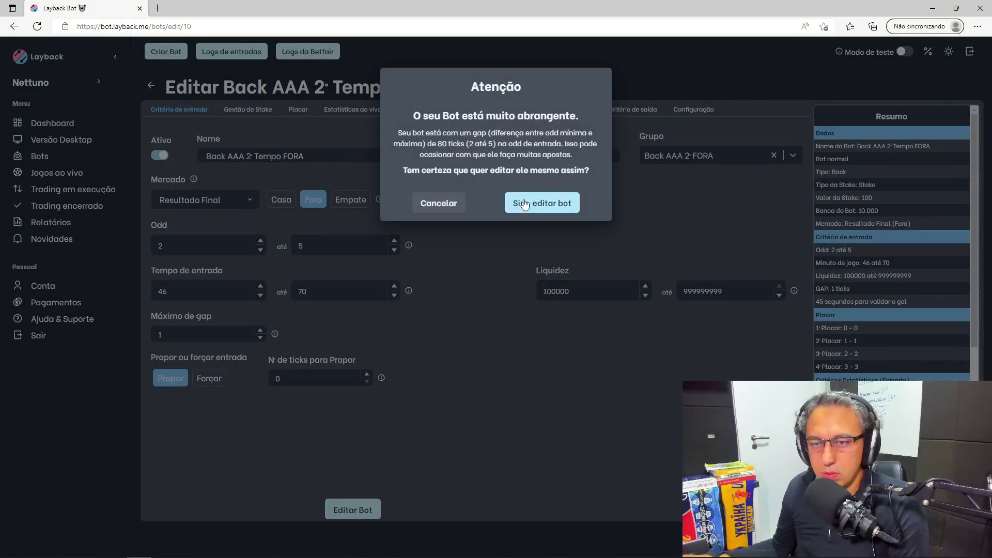
{"action": "left_click", "coordinate": [523, 201]}
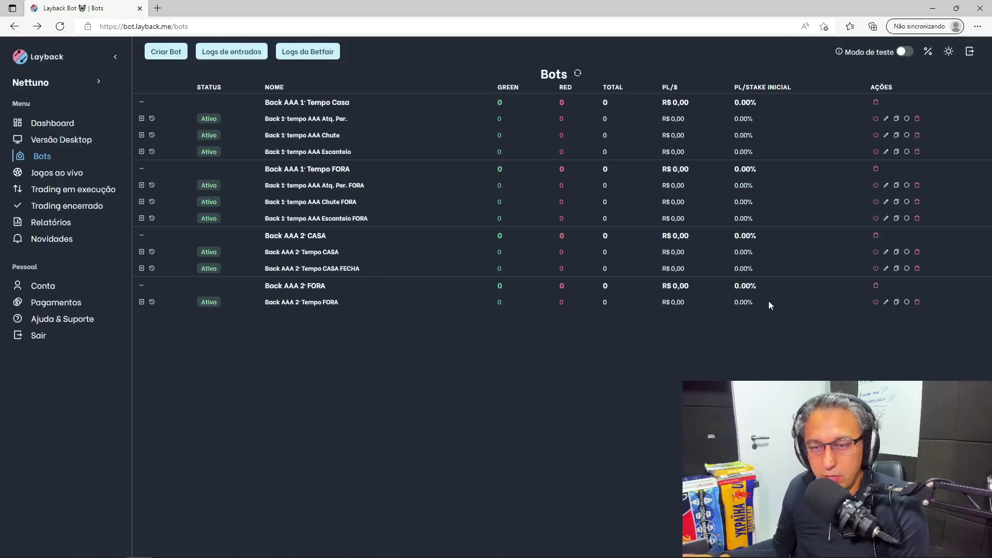
Duplicate the Back AAA 2º Tempo FORA bot in normal mode and set the copy's entry odds range to 1.7 up to 3
{"action": "left_click", "coordinate": [897, 301]}
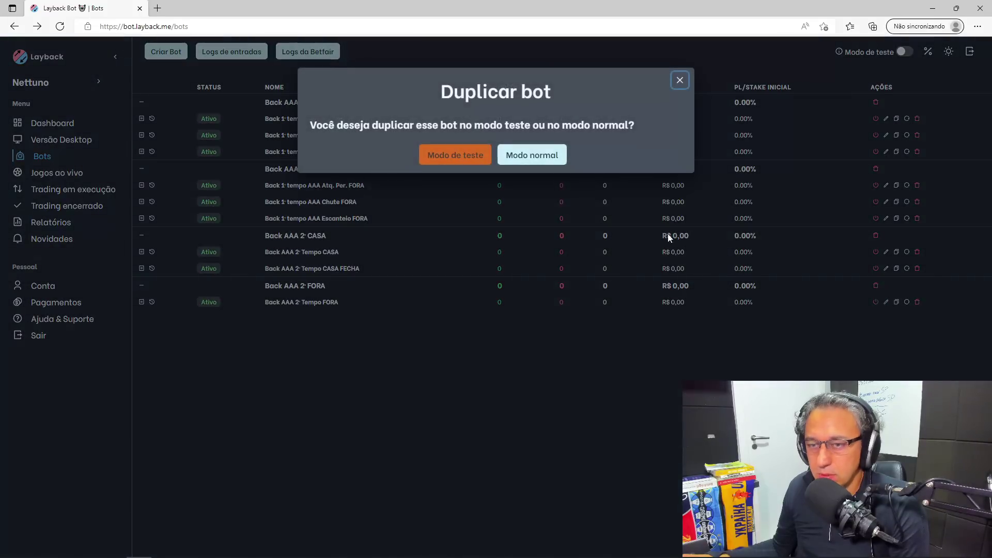
{"action": "left_click", "coordinate": [532, 155]}
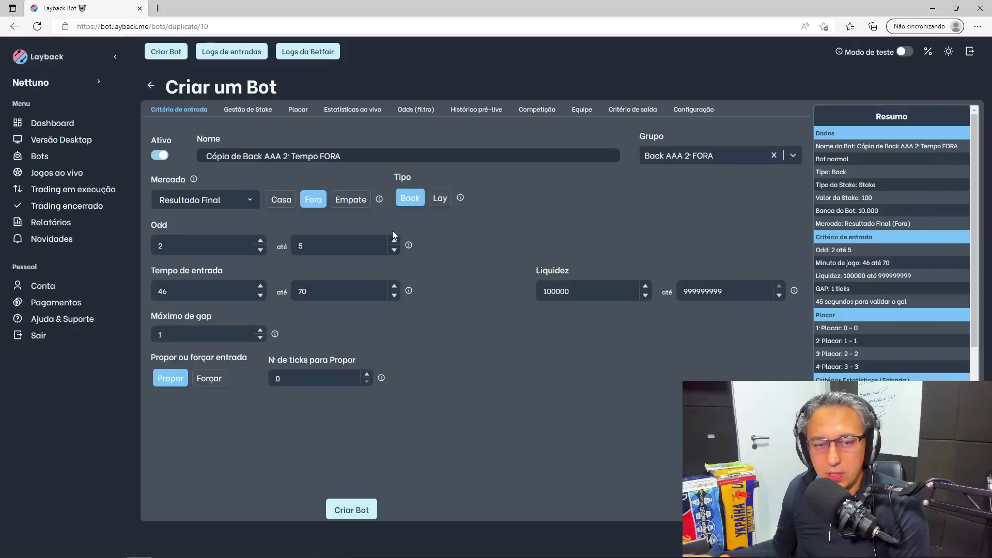
{"action": "double_click", "coordinate": [171, 241]}
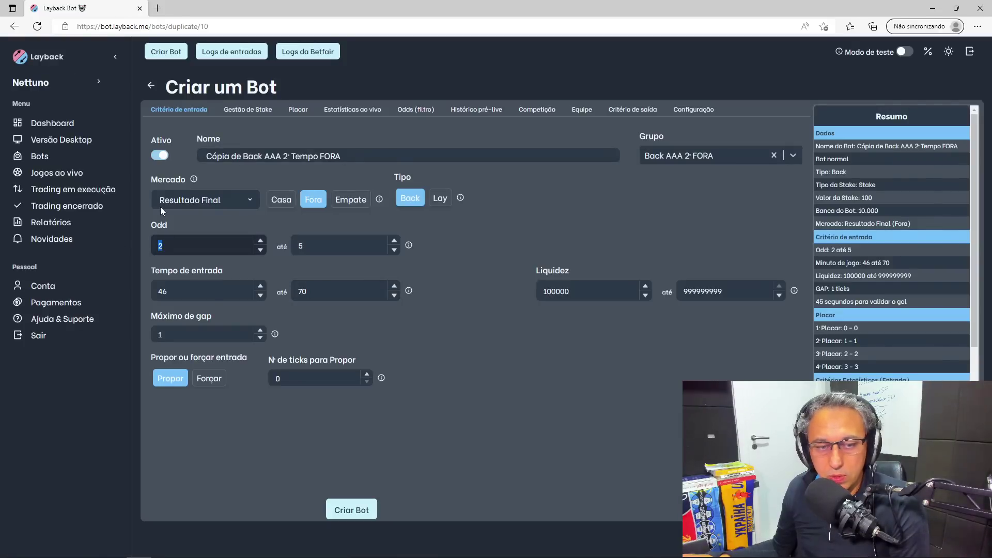
{"action": "type", "text": "1.7"}
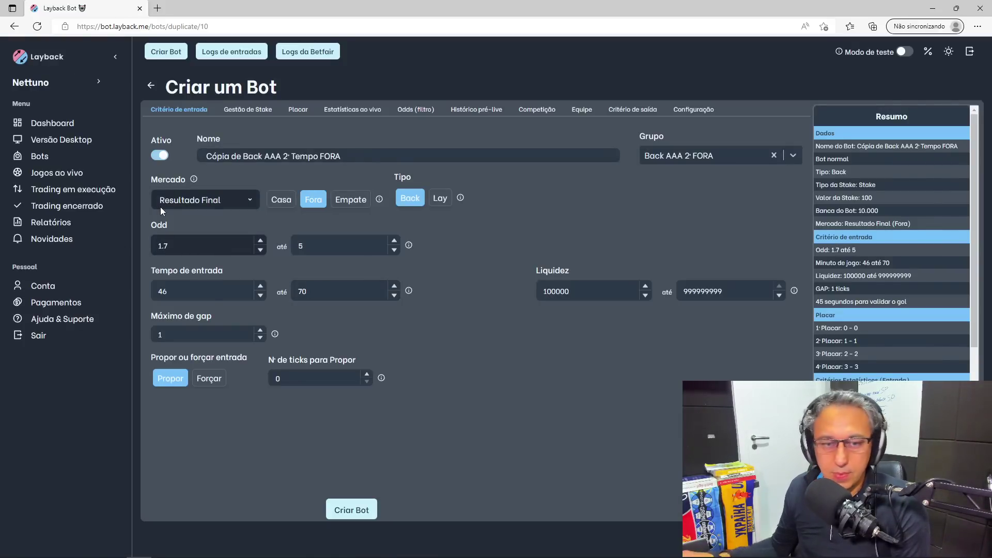
{"action": "key", "text": "Tab"}
{"action": "type", "text": "3"}
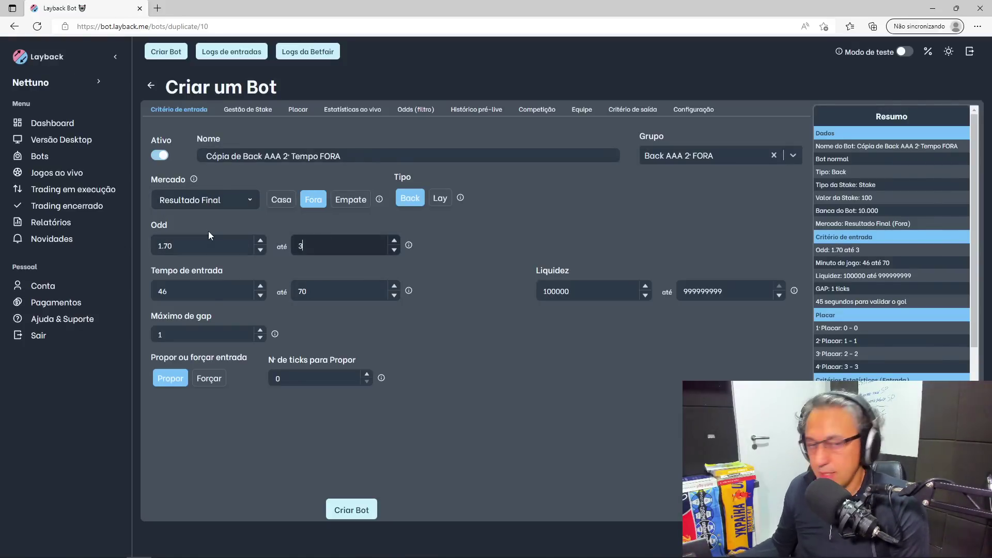
Set the Stop red exit criterion of the FORA copy to 50%
{"action": "left_click", "coordinate": [645, 113]}
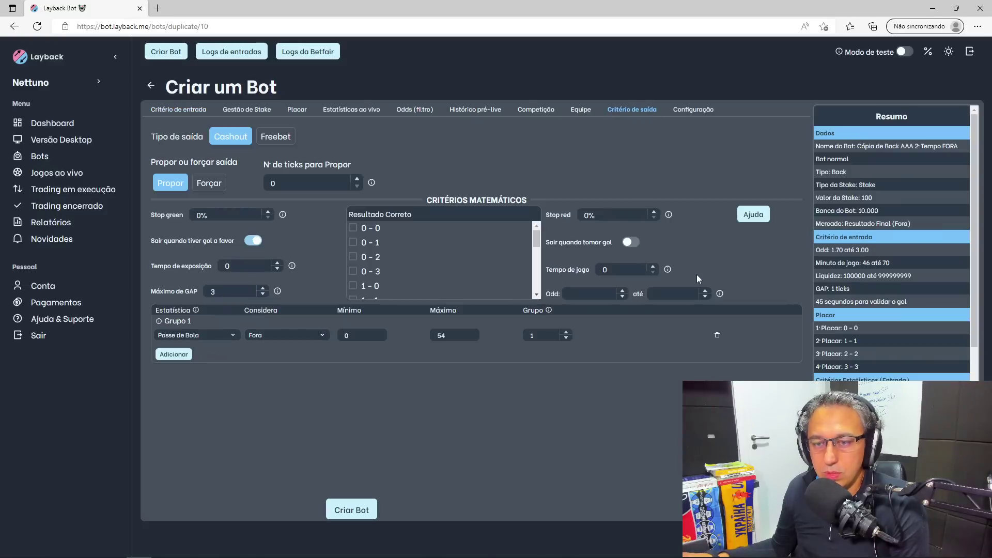
{"action": "left_click", "coordinate": [612, 217]}
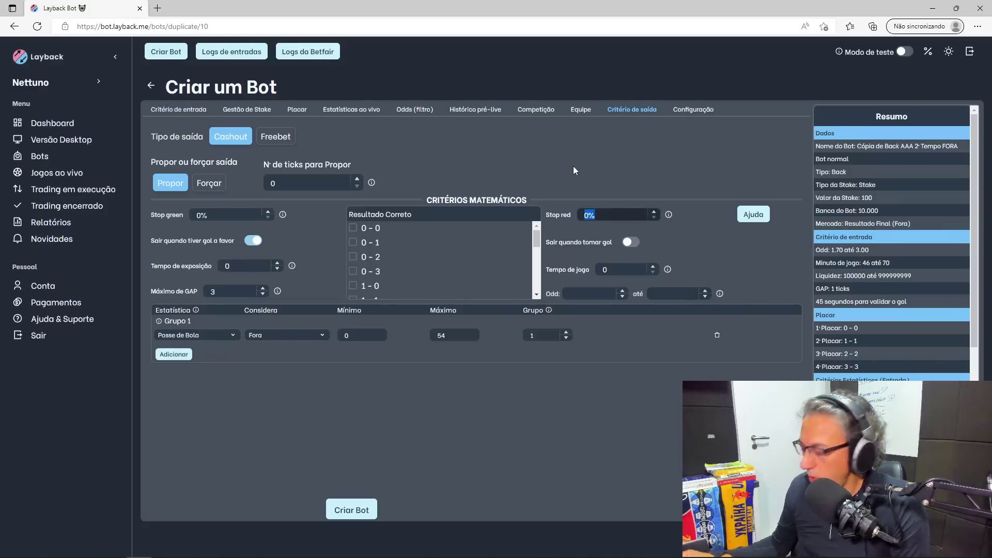
{"action": "type", "text": "50"}
{"action": "left_click", "coordinate": [633, 175]}
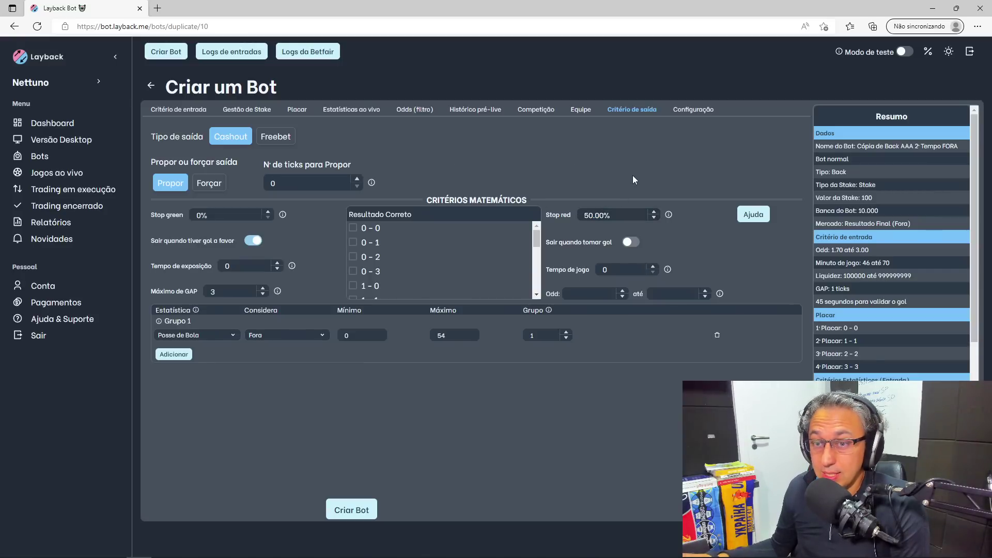
Read the exit criteria help and create the duplicated FORA bot, accepting its wide odds range
{"action": "left_click", "coordinate": [754, 215]}
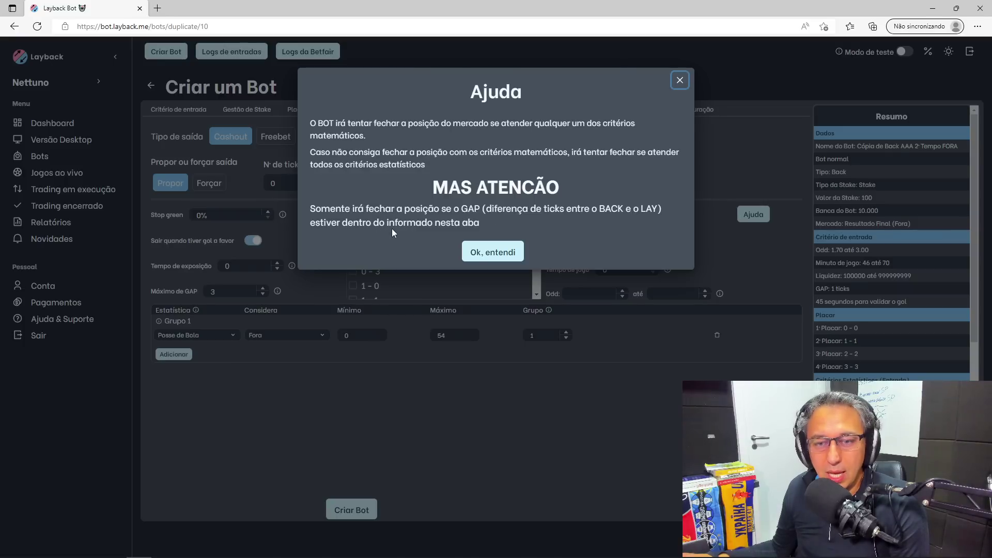
{"action": "left_click", "coordinate": [678, 84]}
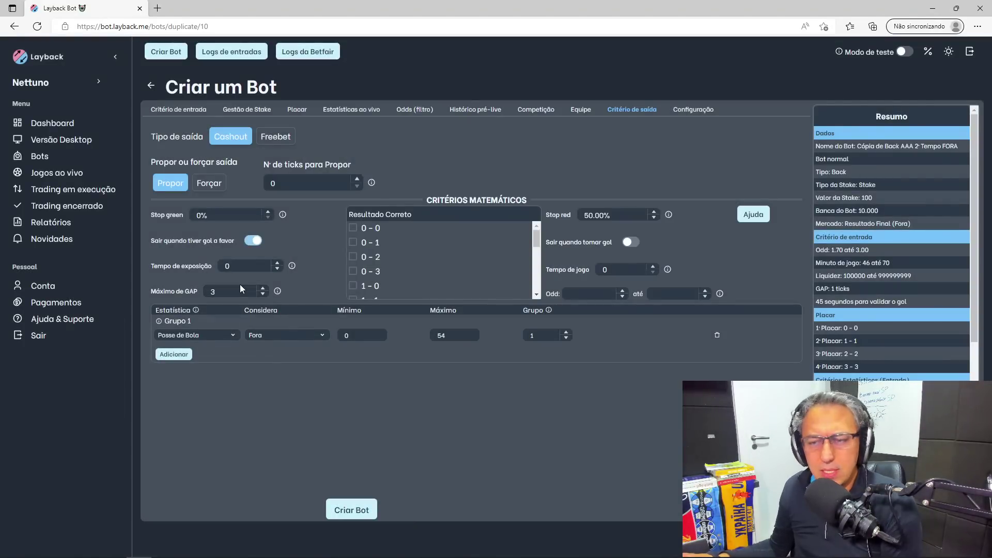
{"action": "left_click", "coordinate": [369, 511]}
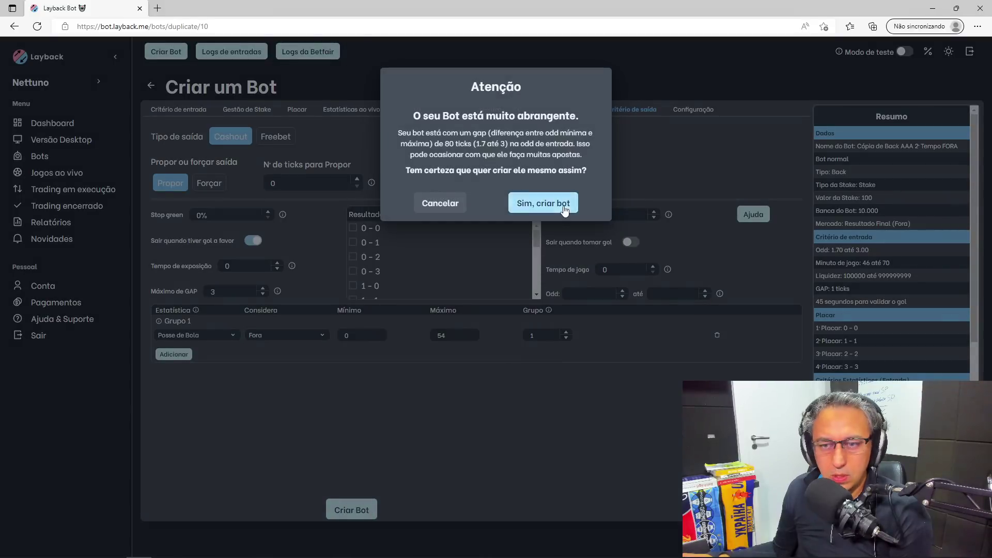
{"action": "left_click", "coordinate": [535, 203]}
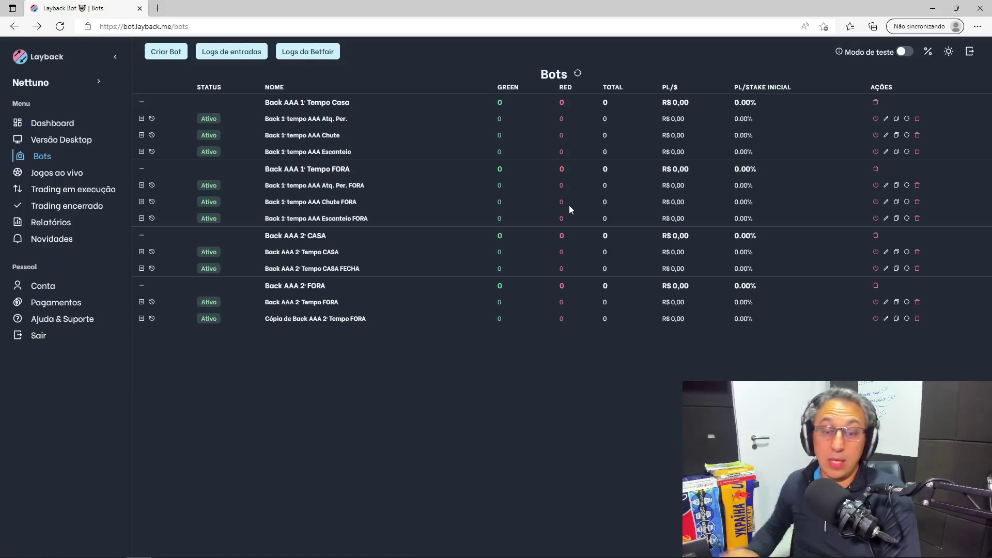
Rename the copied FORA bot as Back AAA 2º Tempo FORA FECHA and save the edit
{"action": "left_click", "coordinate": [886, 318]}
{"action": "left_click_drag", "start_coordinate": [206, 156], "coordinate": [243, 155]}
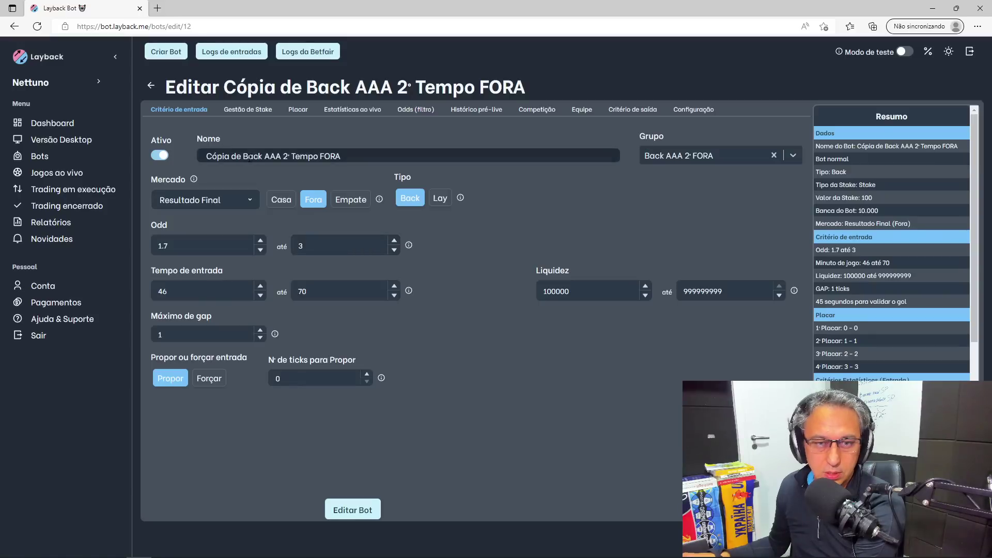
{"action": "key", "text": "Delete"}
{"action": "left_click", "coordinate": [350, 149]}
{"action": "type", "text": "FECHA"}
{"action": "left_click", "coordinate": [353, 510]}
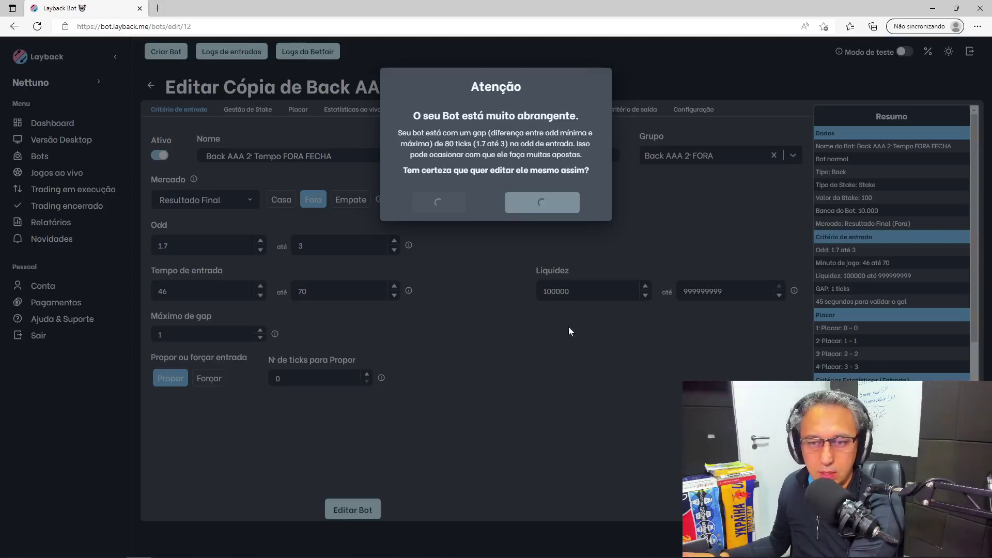
{"action": "left_click", "coordinate": [541, 204]}
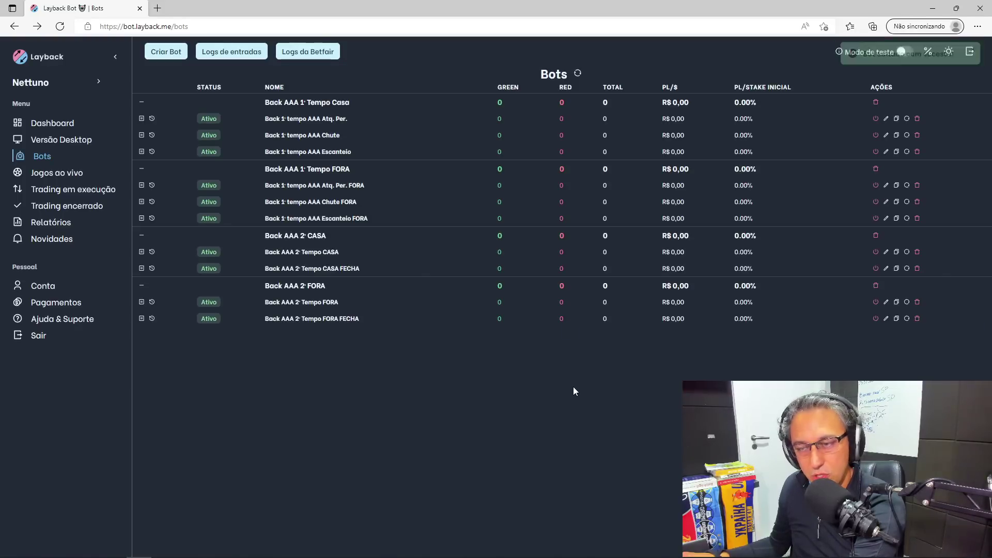